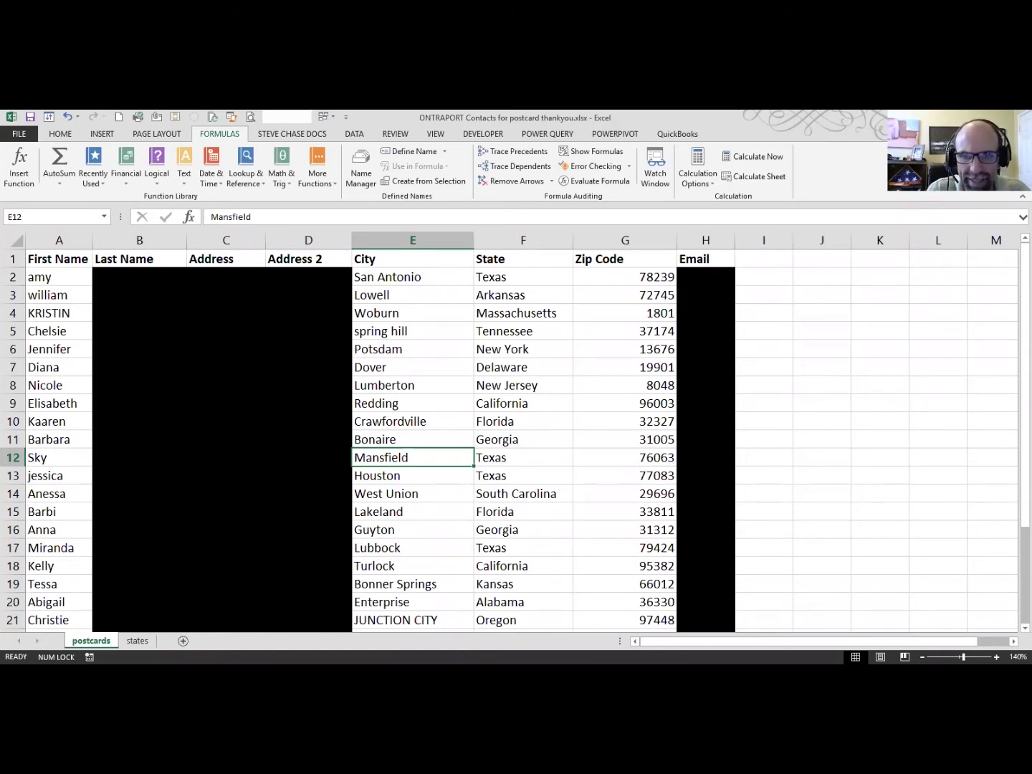
# - Try to add a leading zero to the Massachusetts zip code in cell G4
pyautogui.moveTo(502, 277); pyautogui.dragTo(506, 407)
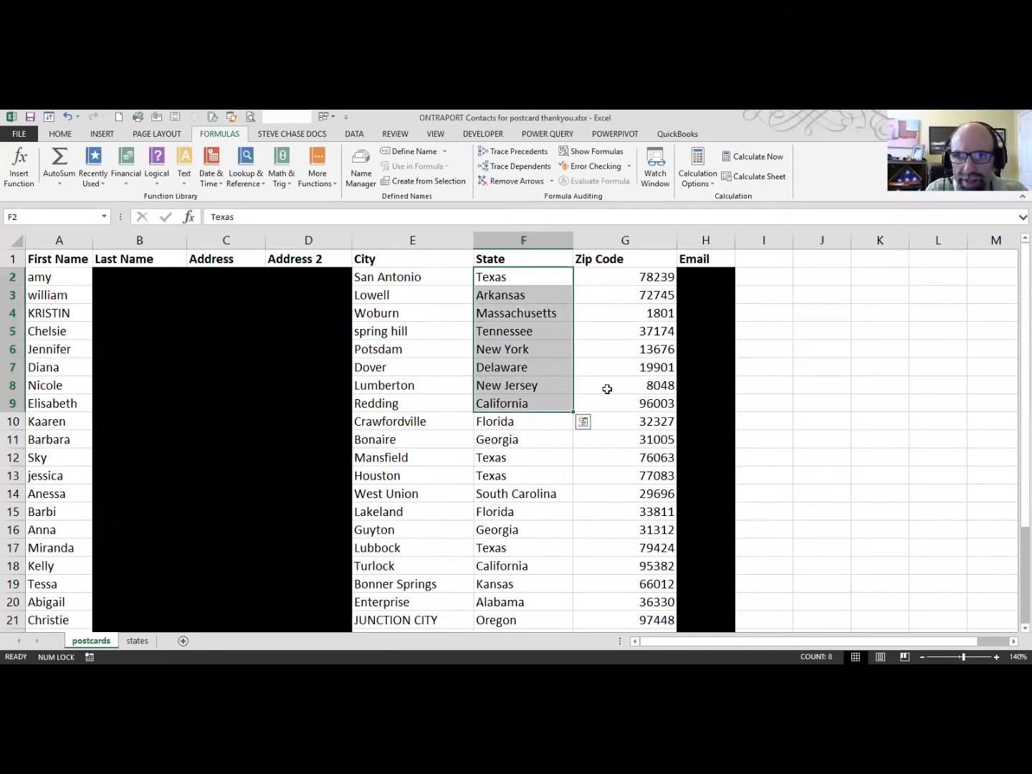
pyautogui.click(631, 314)
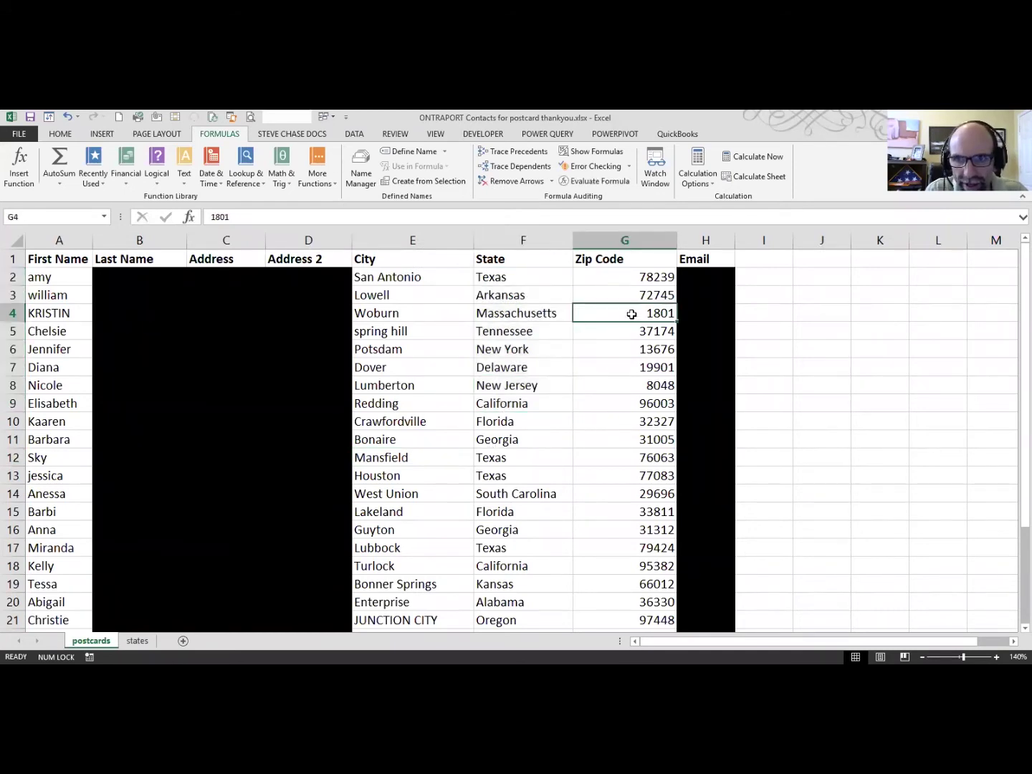
pyautogui.doubleClick(637, 315)
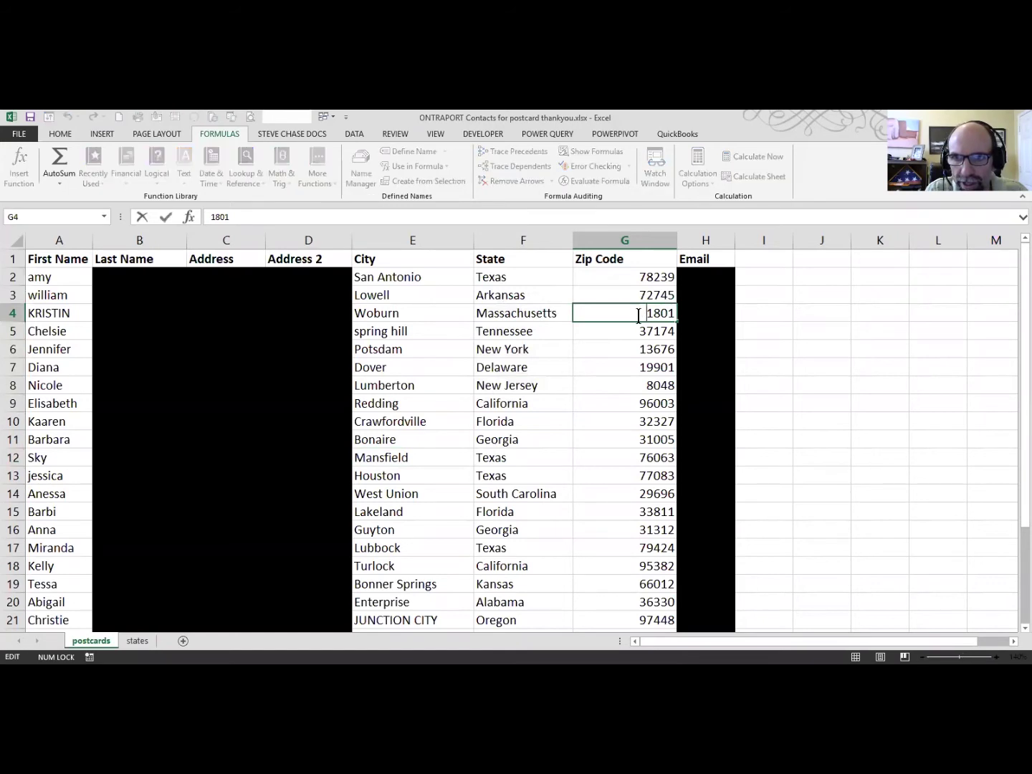
pyautogui.write('0')
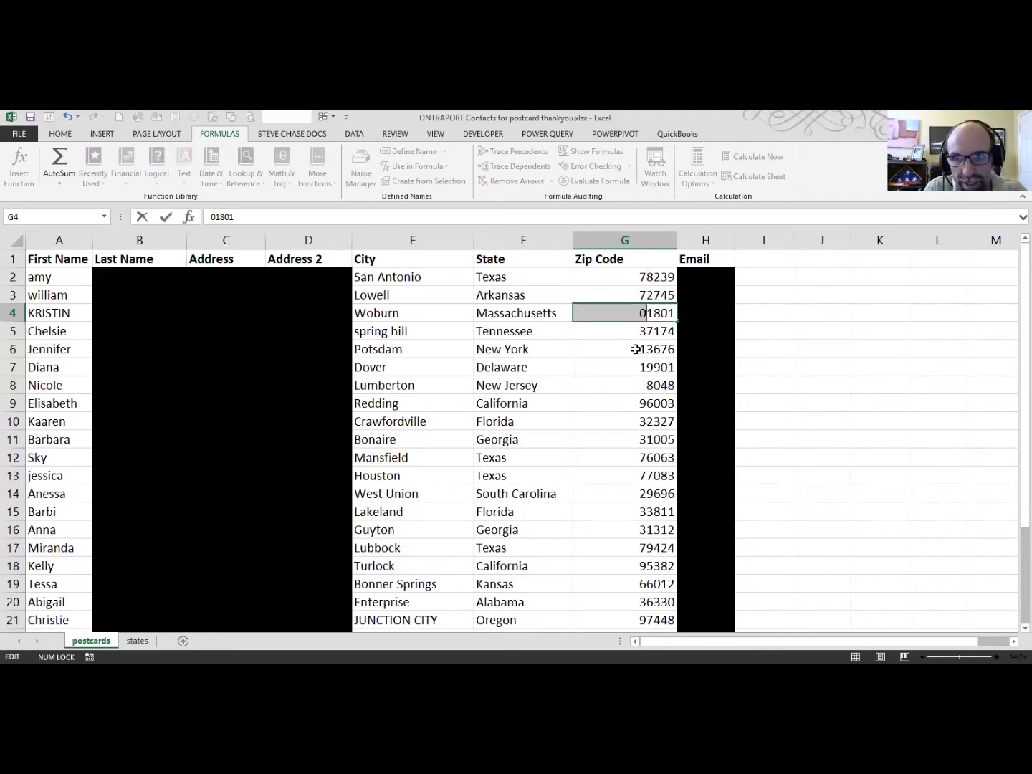
pyautogui.click(635, 349)
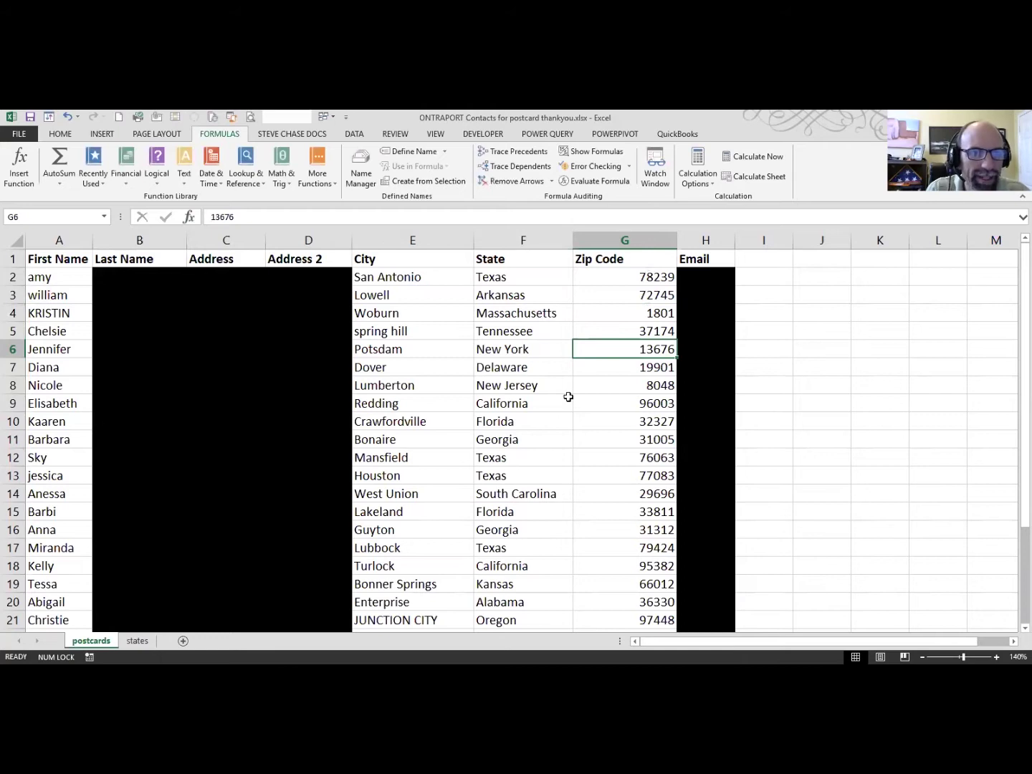
# - Examine the state names and their abbreviations on the states sheet for use as a lookup list
pyautogui.moveTo(57, 276); pyautogui.dragTo(61, 447)
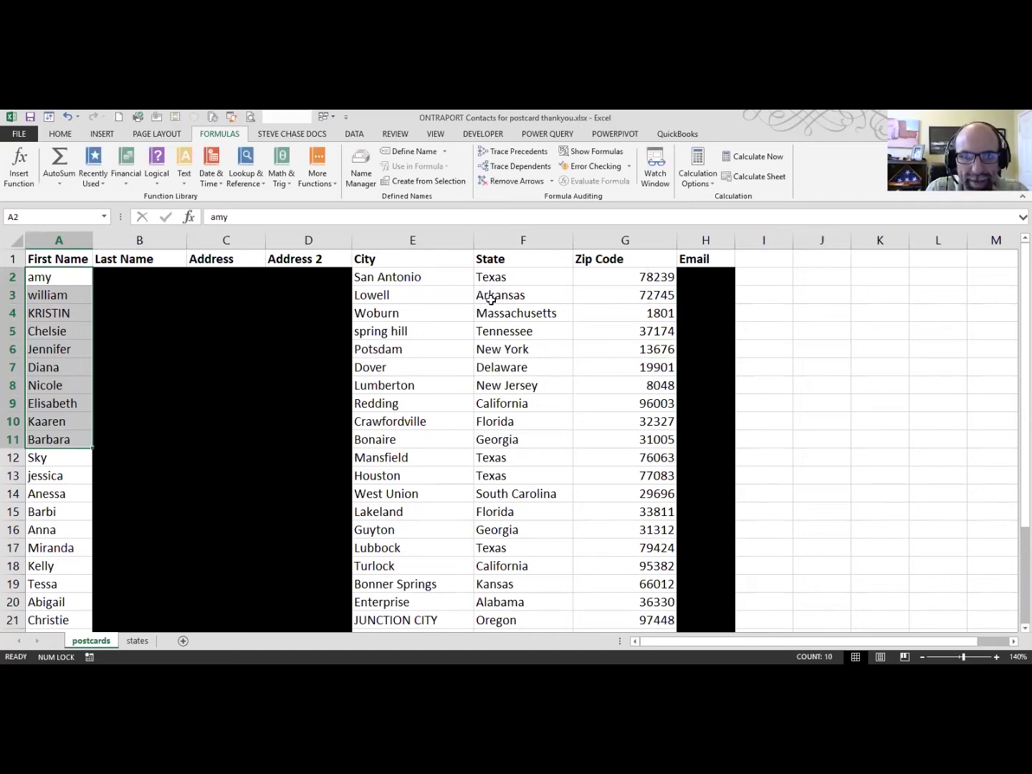
pyautogui.click(500, 279)
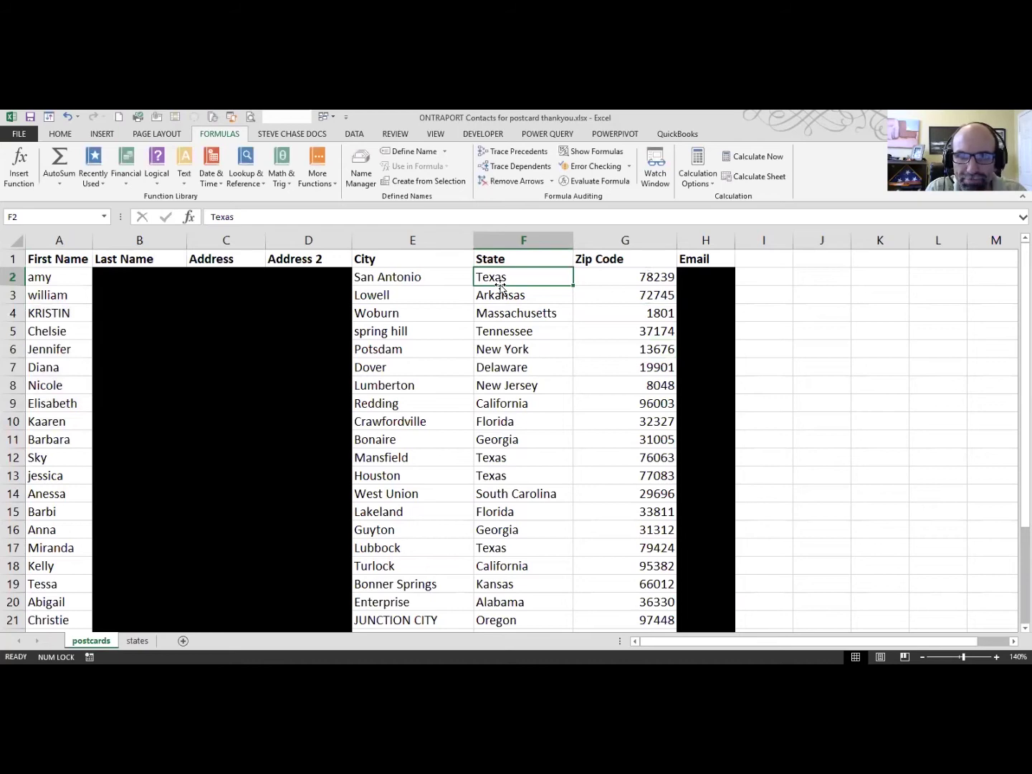
pyautogui.click(137, 640)
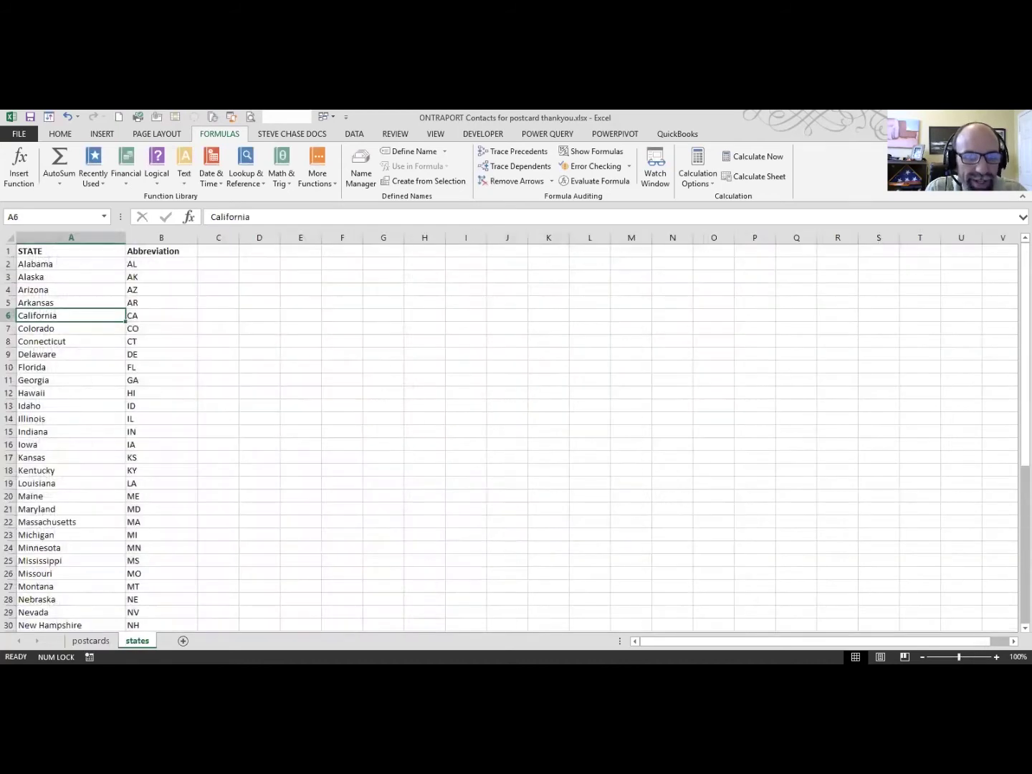
pyautogui.moveTo(52, 253); pyautogui.dragTo(162, 455)
pyautogui.scroll(-7, 177, 493)
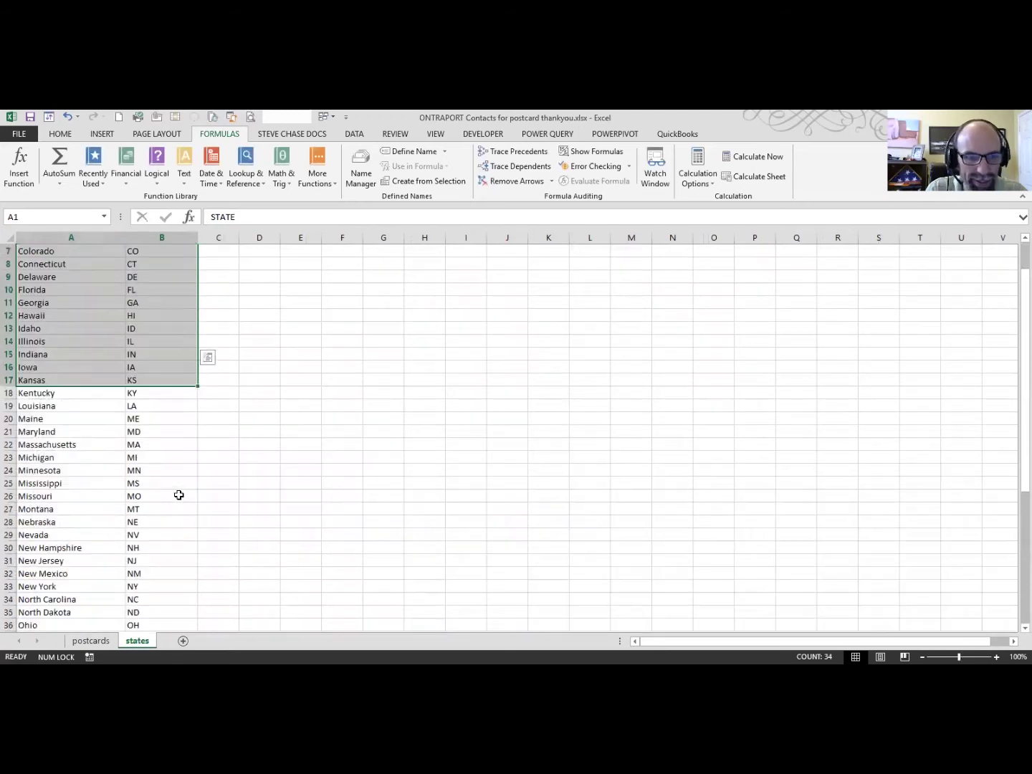
pyautogui.scroll(7, 178, 494)
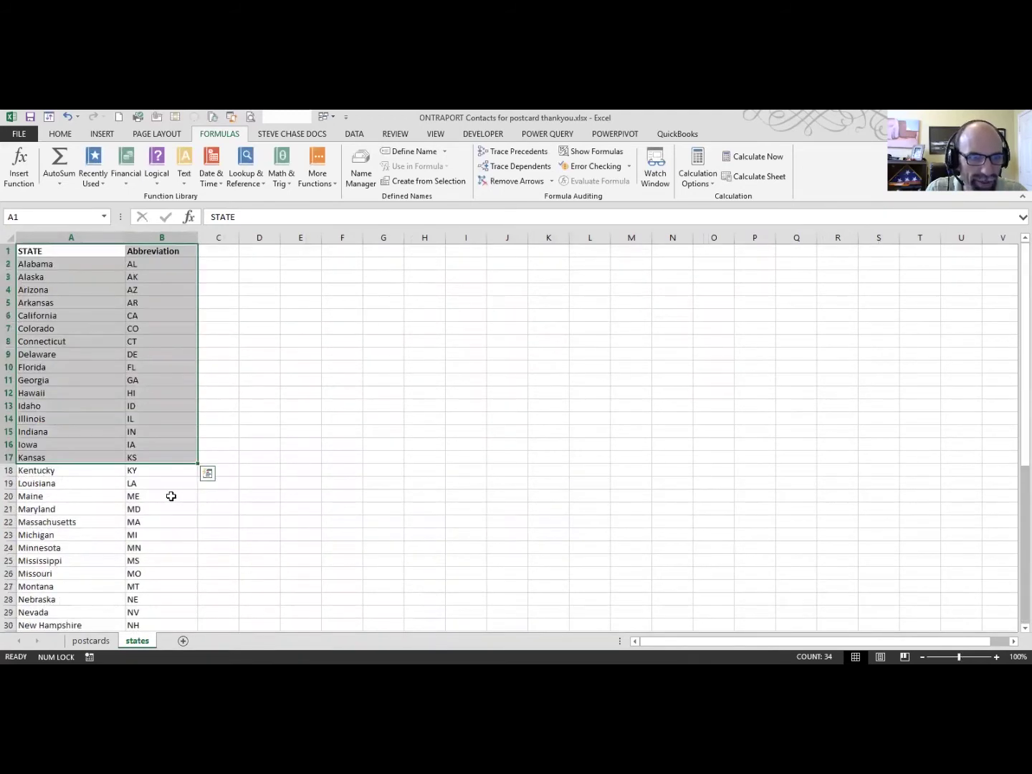
pyautogui.moveTo(49, 264); pyautogui.dragTo(57, 373)
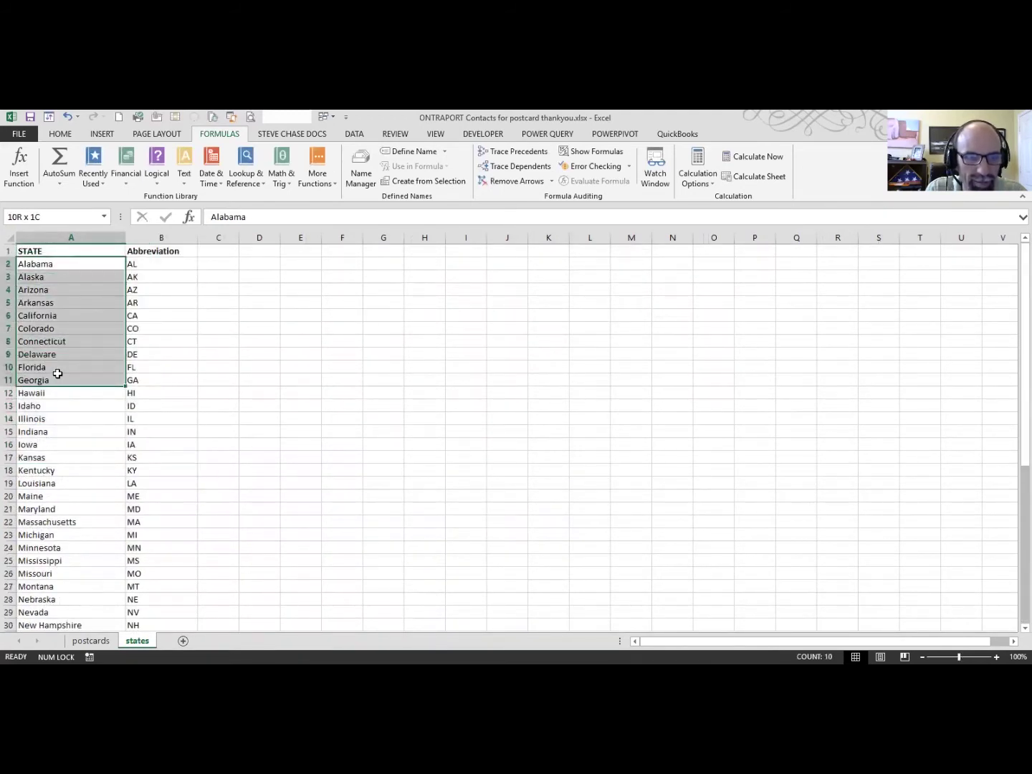
# - Convert the state and abbreviation list A1:B51 into a table with headers
pyautogui.click(166, 313)
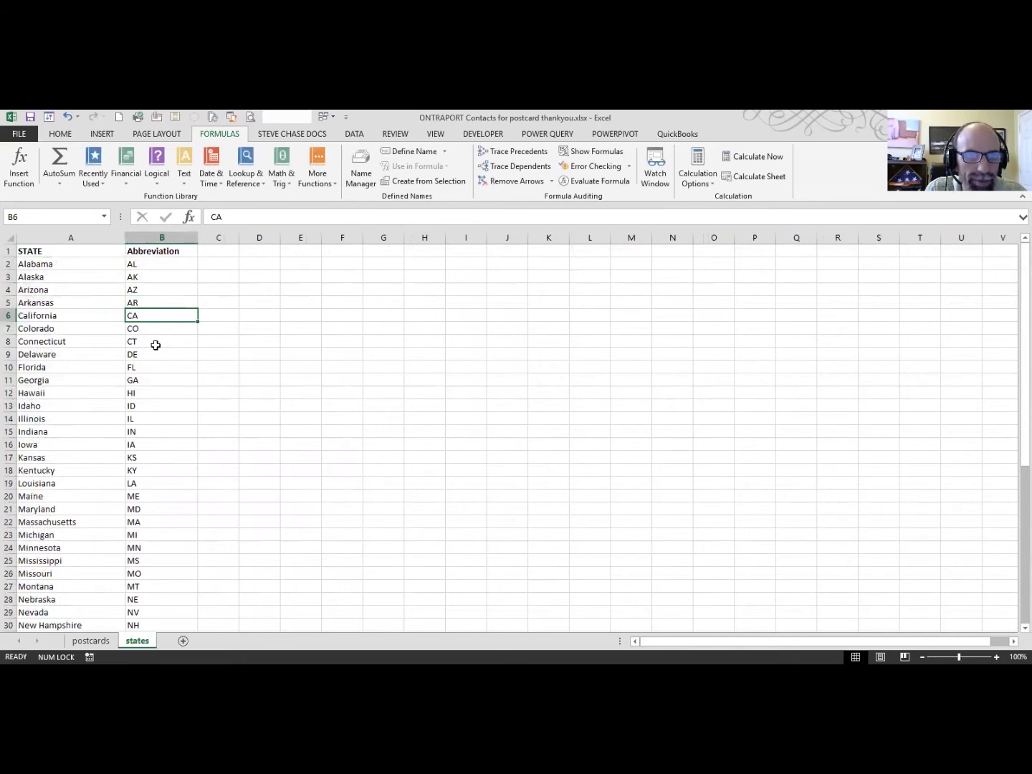
pyautogui.click(102, 133)
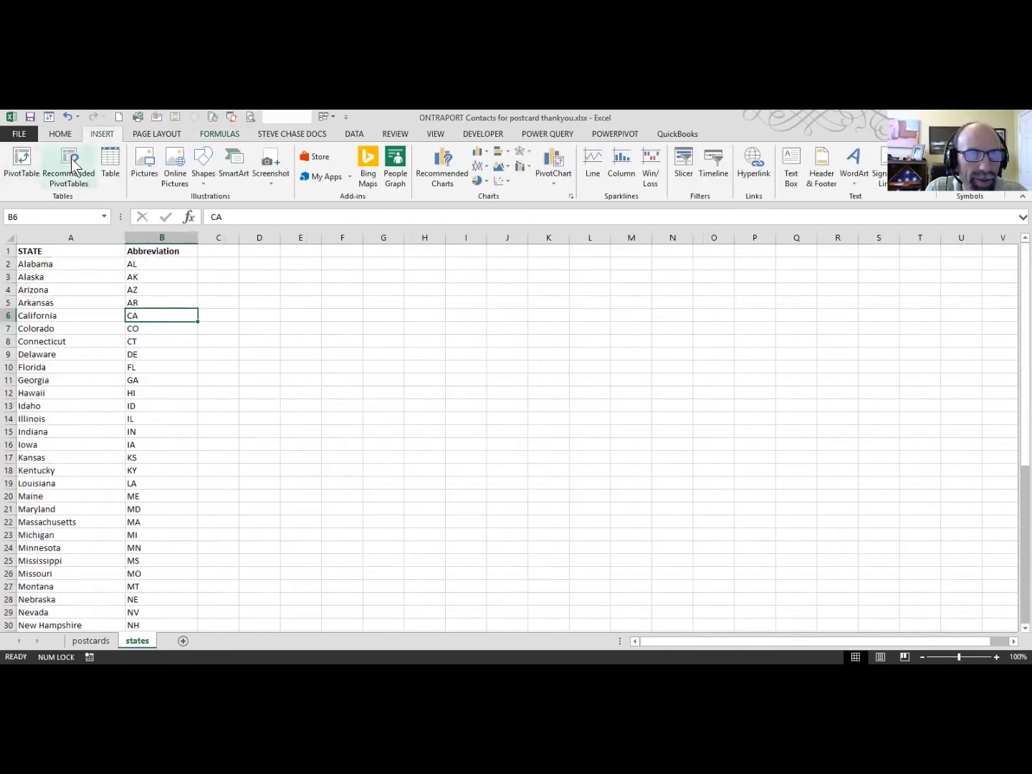
pyautogui.click(111, 166)
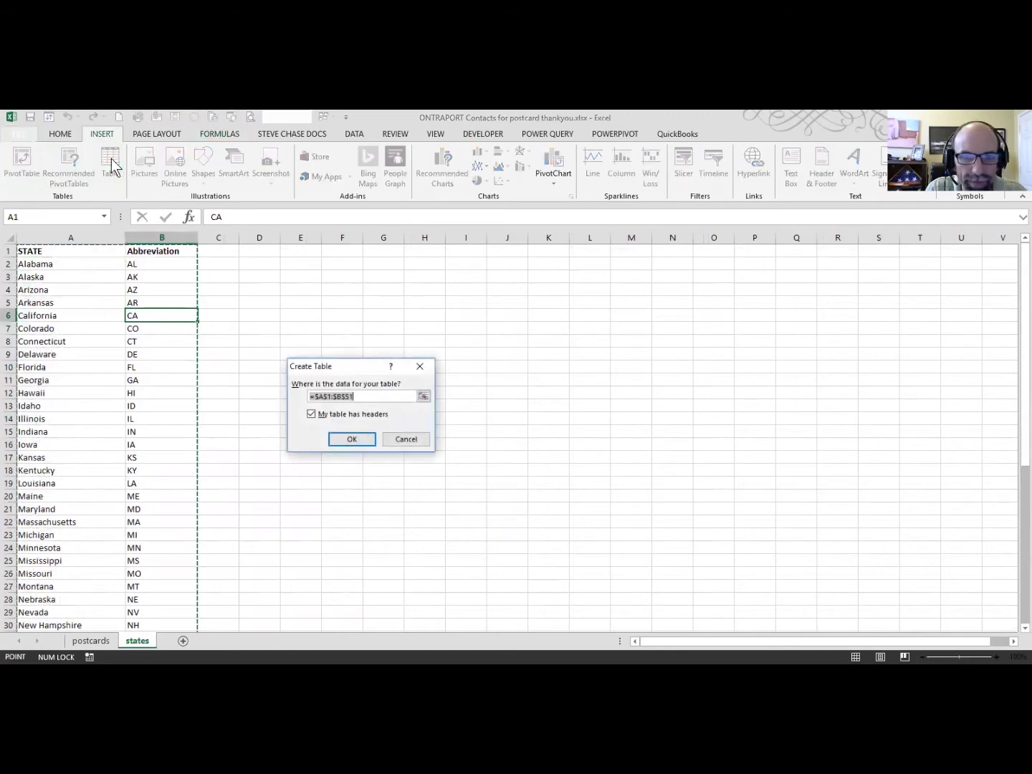
pyautogui.click(350, 440)
pyautogui.click(107, 365)
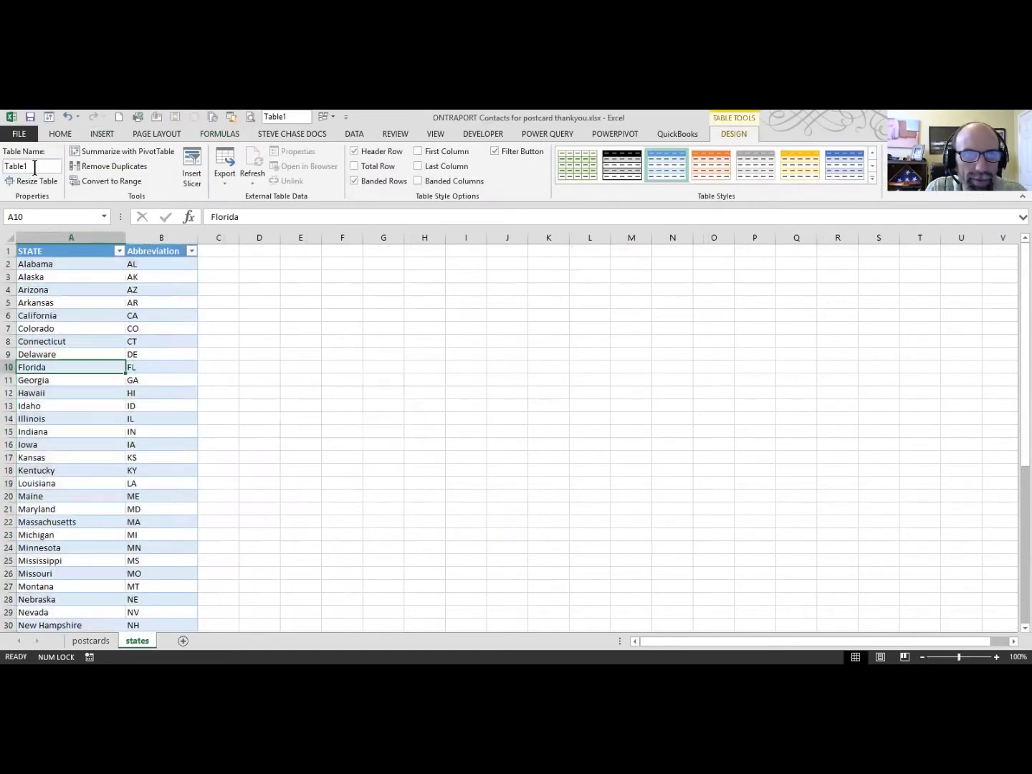
# - Name the new state abbreviation table states
pyautogui.click(33, 165)
pyautogui.write('states')
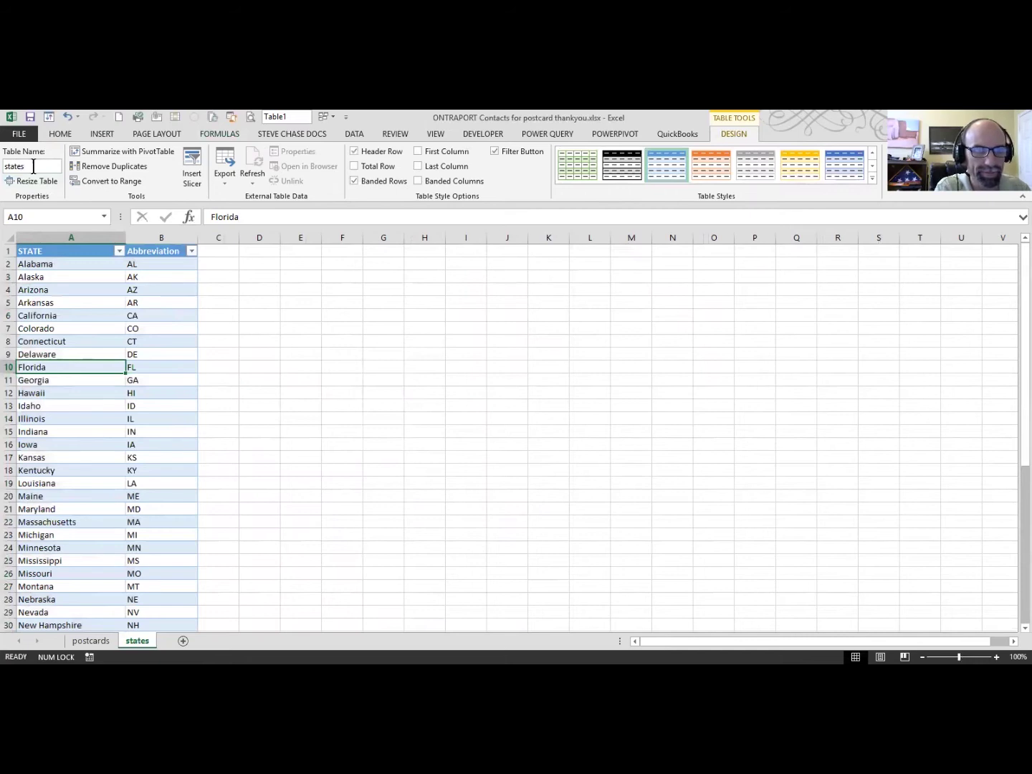
pyautogui.press('Return')
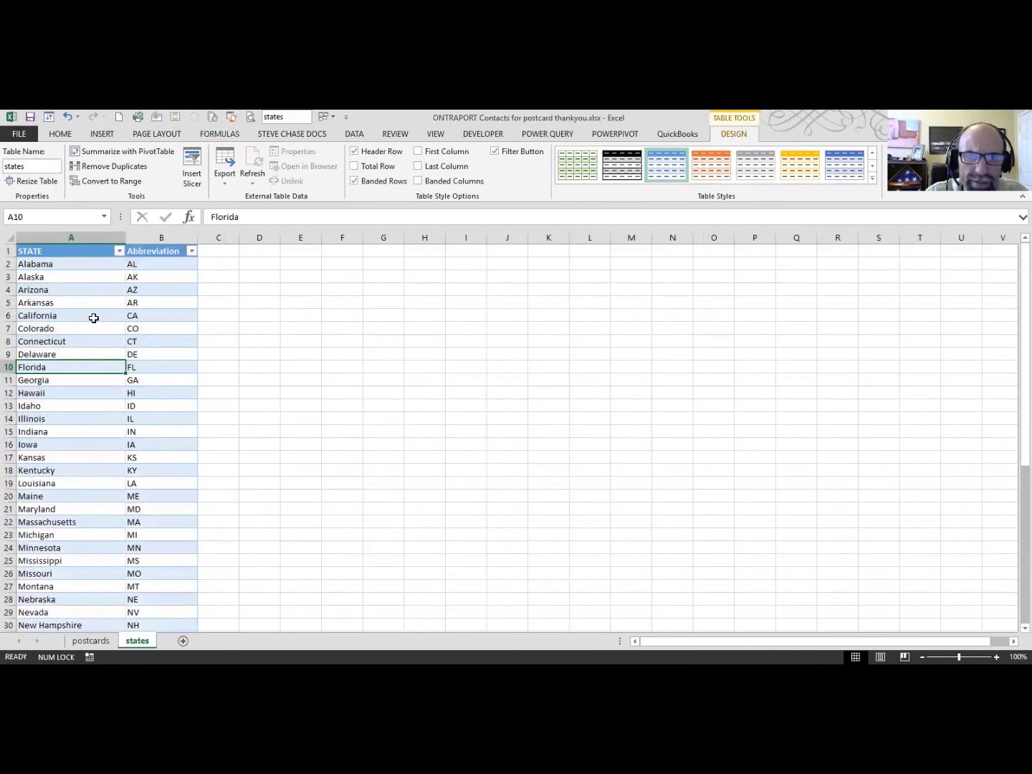
pyautogui.moveTo(149, 264); pyautogui.dragTo(141, 340)
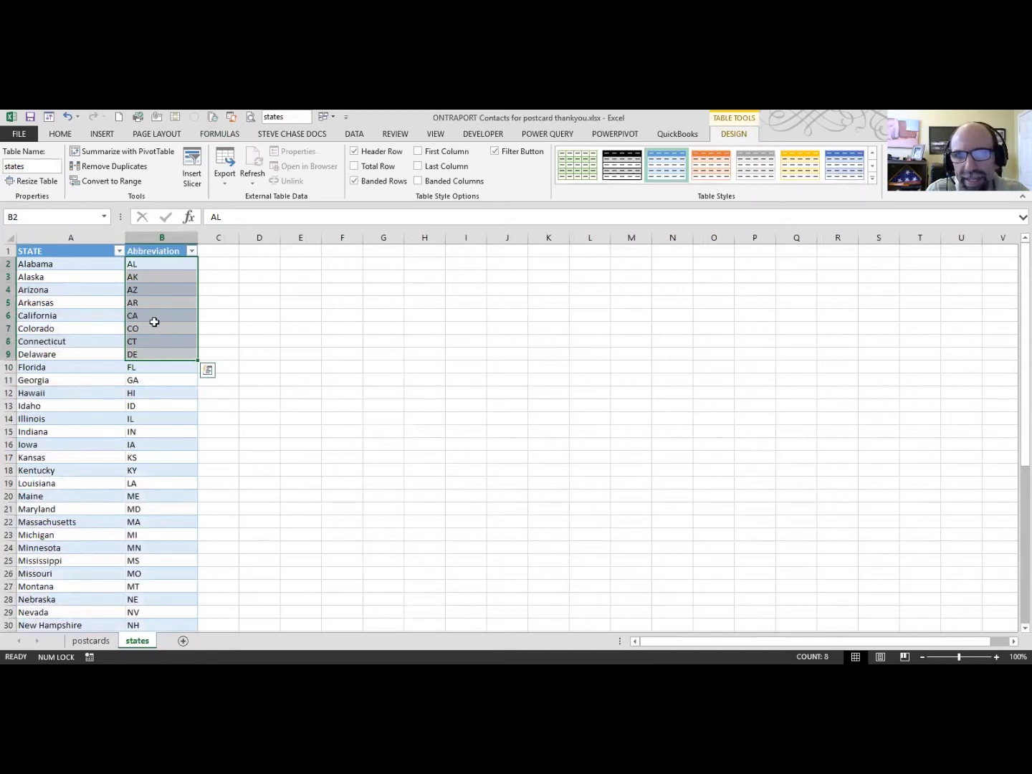
pyautogui.click(156, 324)
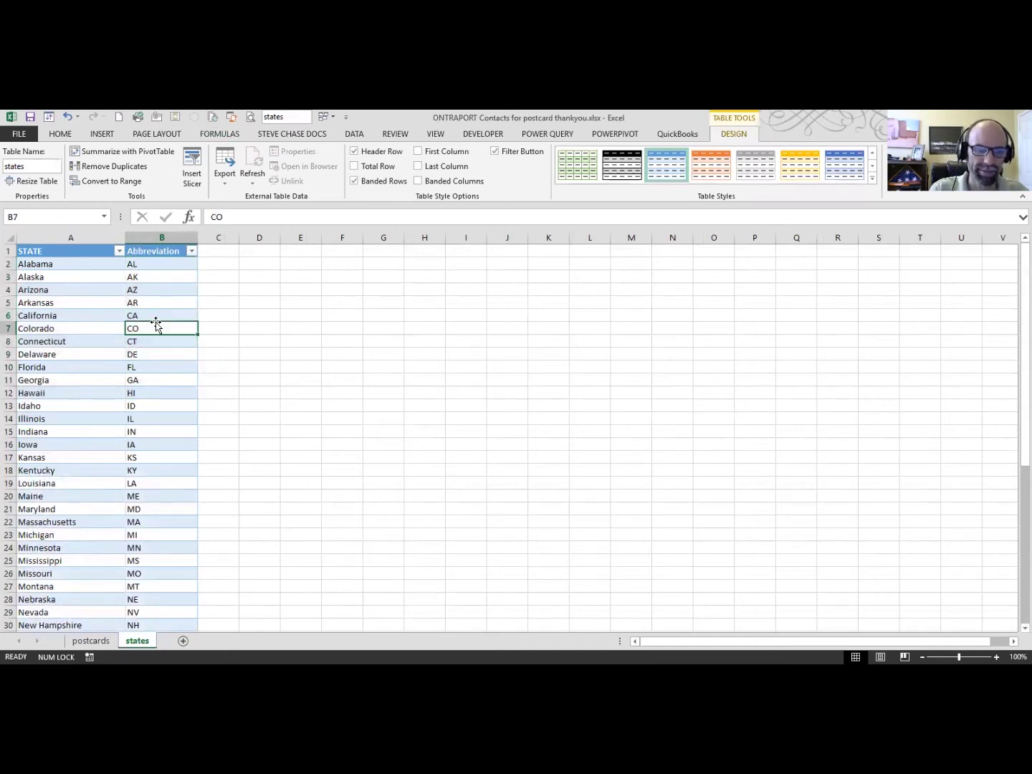
# - On the postcards sheet, enter =VLOOKUP(F2,states,2,FALSE) in cell I2 to look up the state's abbreviation
pyautogui.click(91, 640)
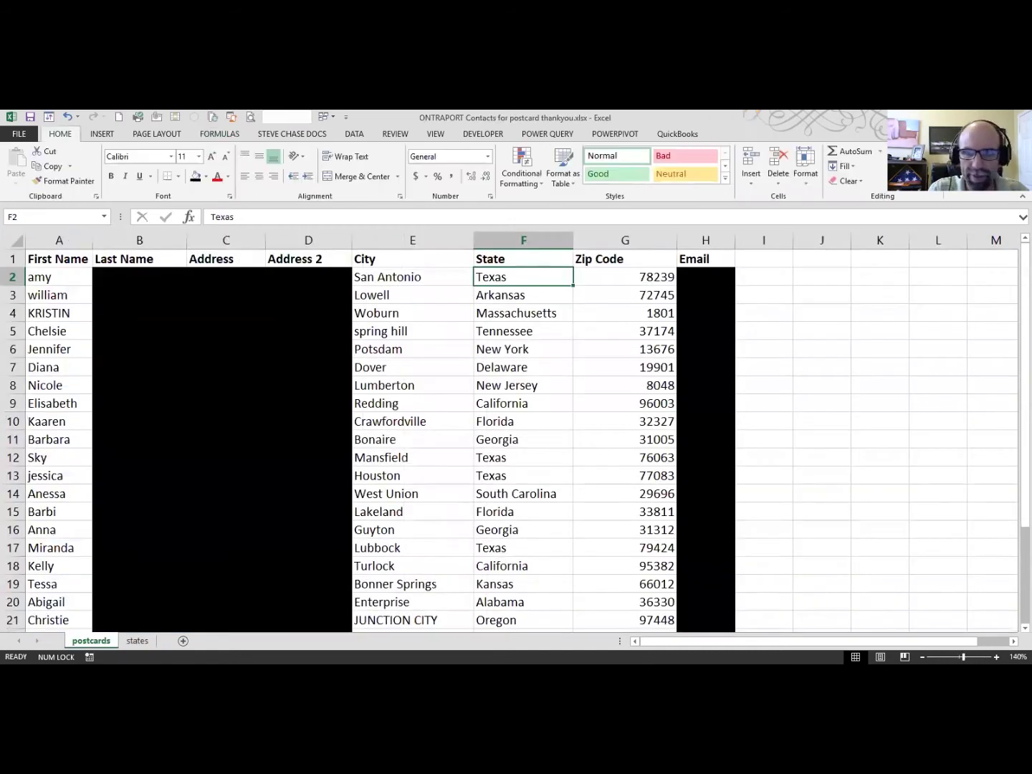
pyautogui.click(770, 277)
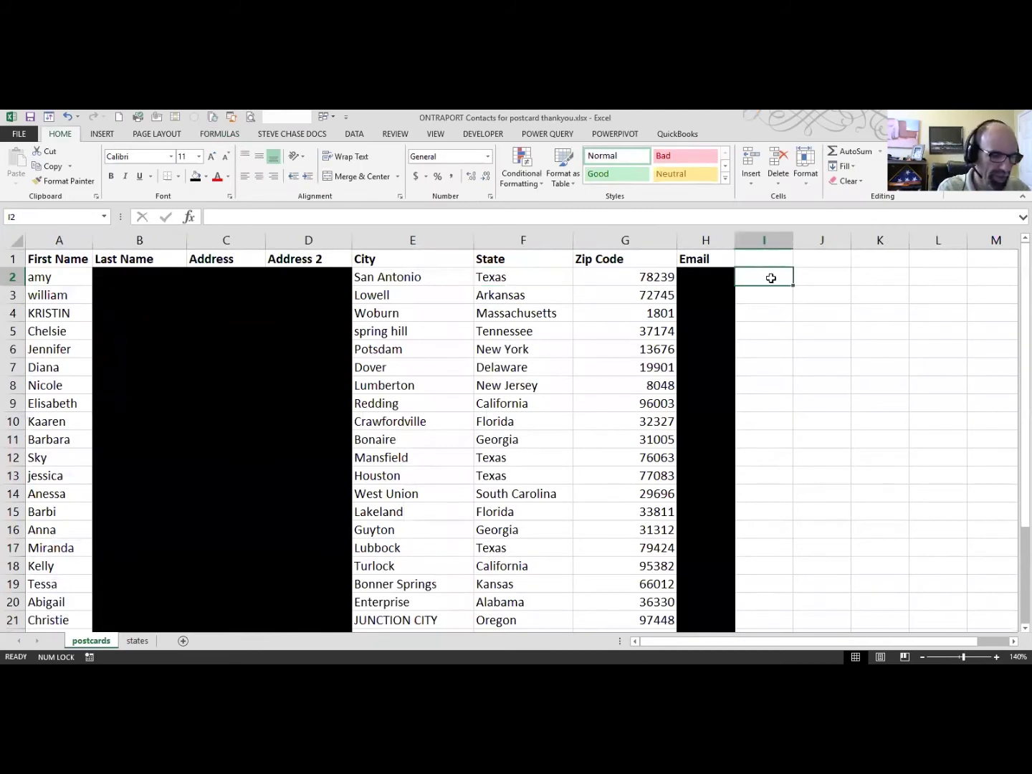
pyautogui.write('=')
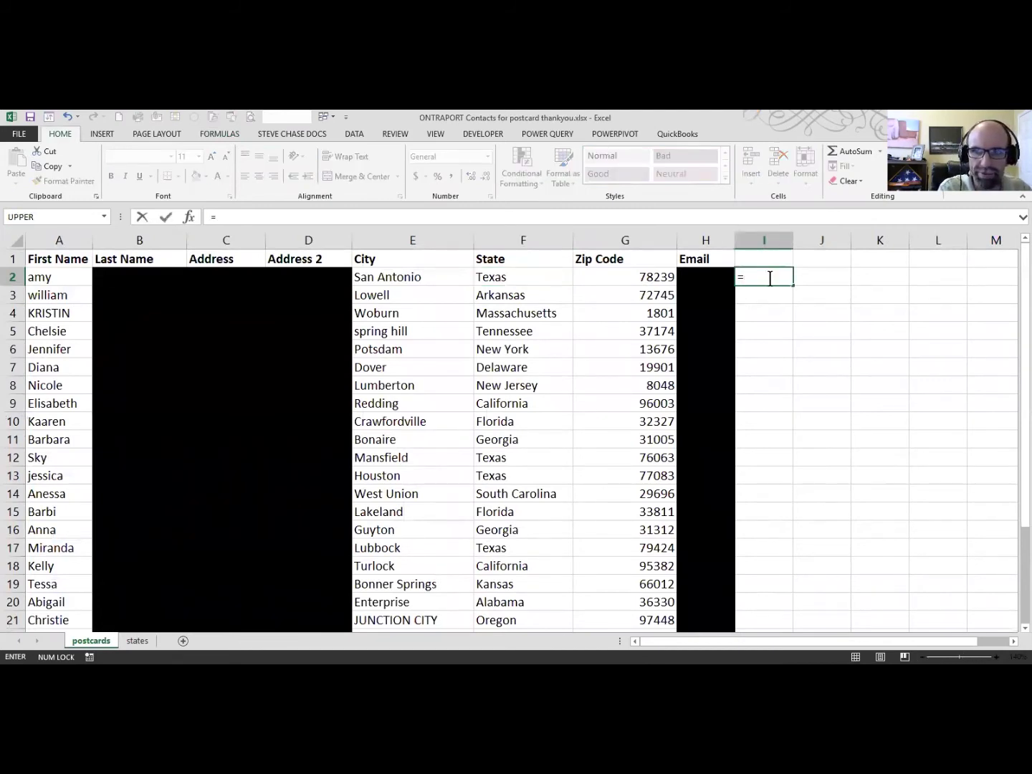
pyautogui.write('vlo')
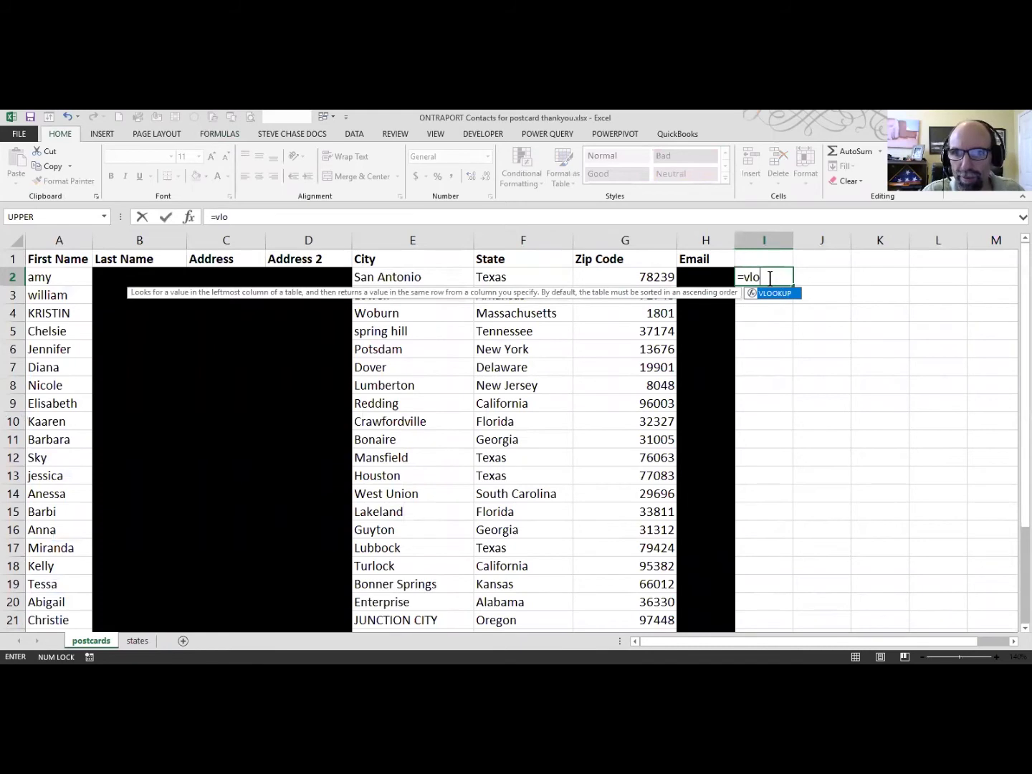
pyautogui.press('Tab')
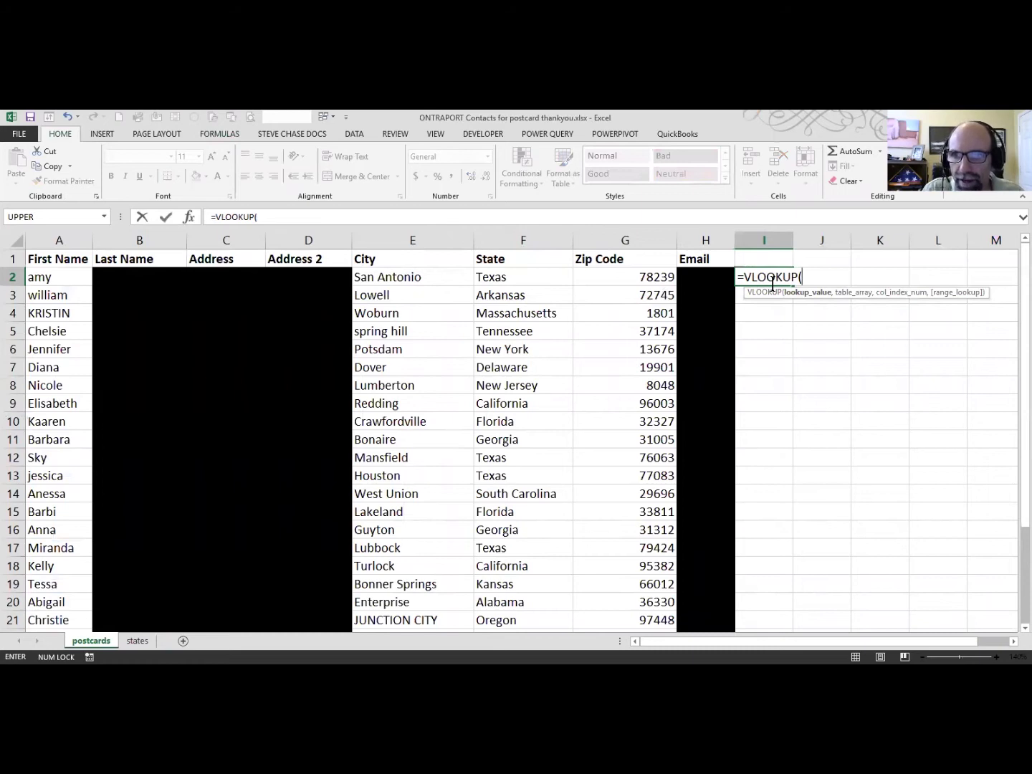
pyautogui.click(523, 276)
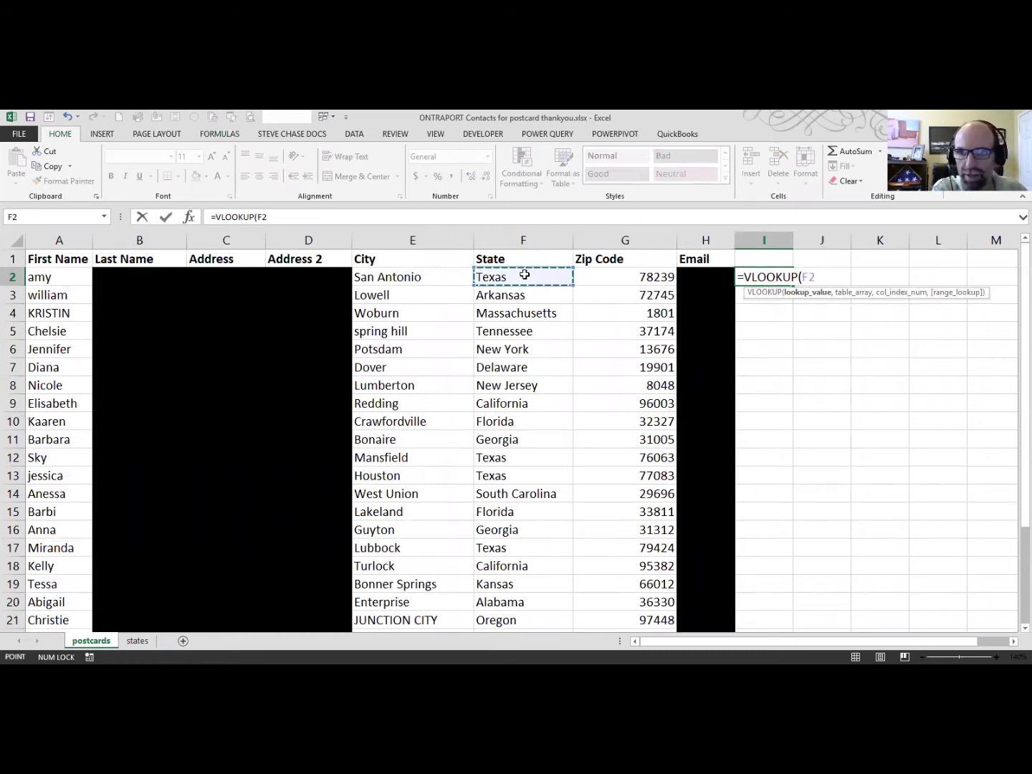
pyautogui.write(',st')
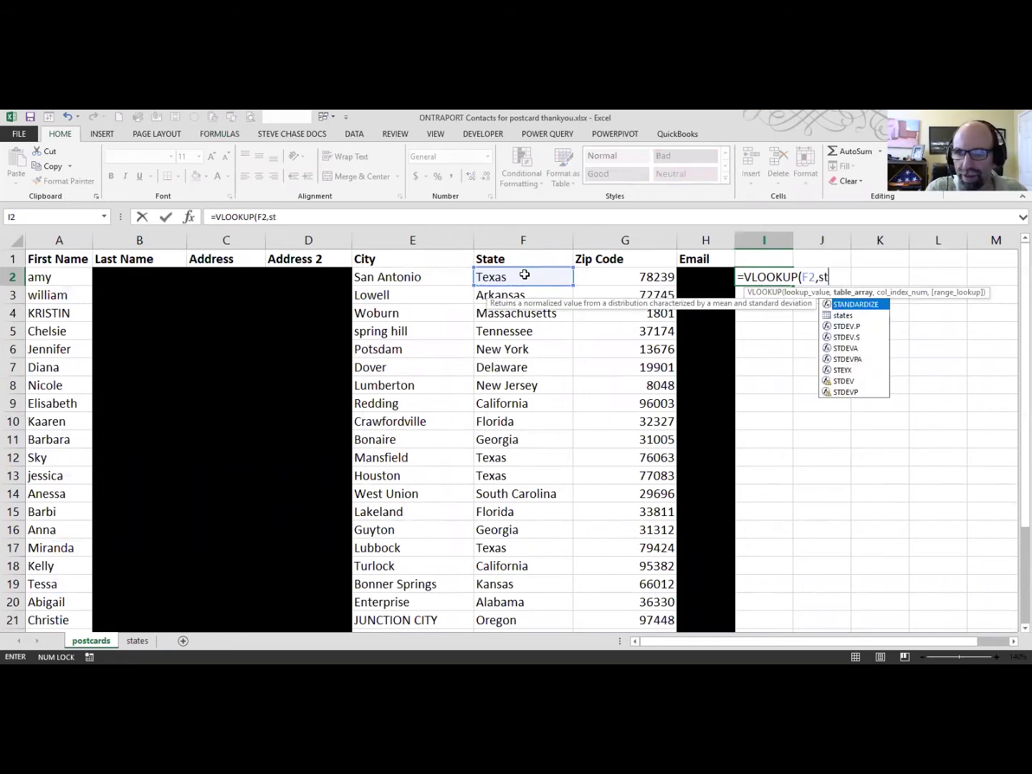
pyautogui.click(849, 318)
pyautogui.doubleClick(849, 318)
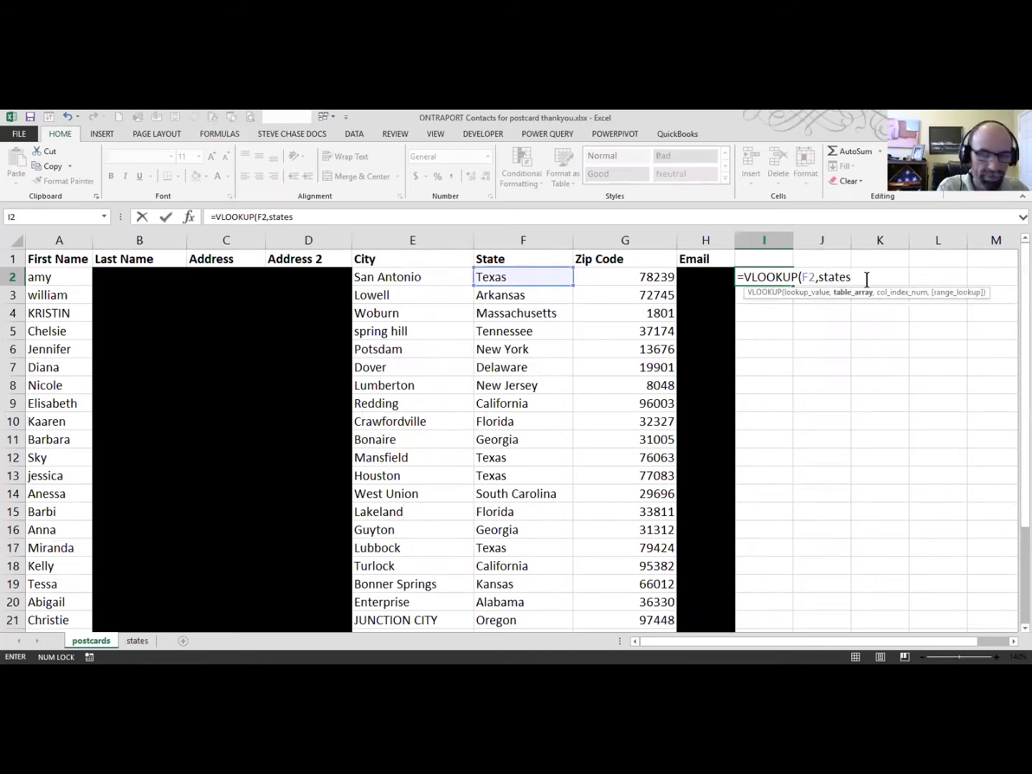
pyautogui.write(',2')
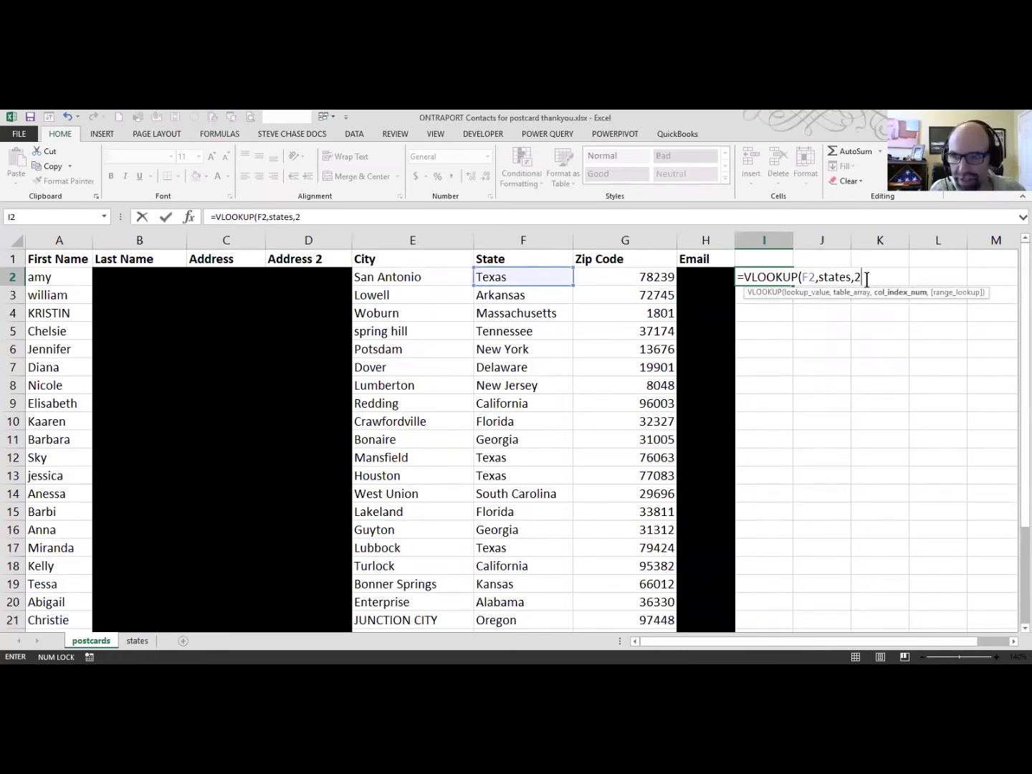
pyautogui.write(',')
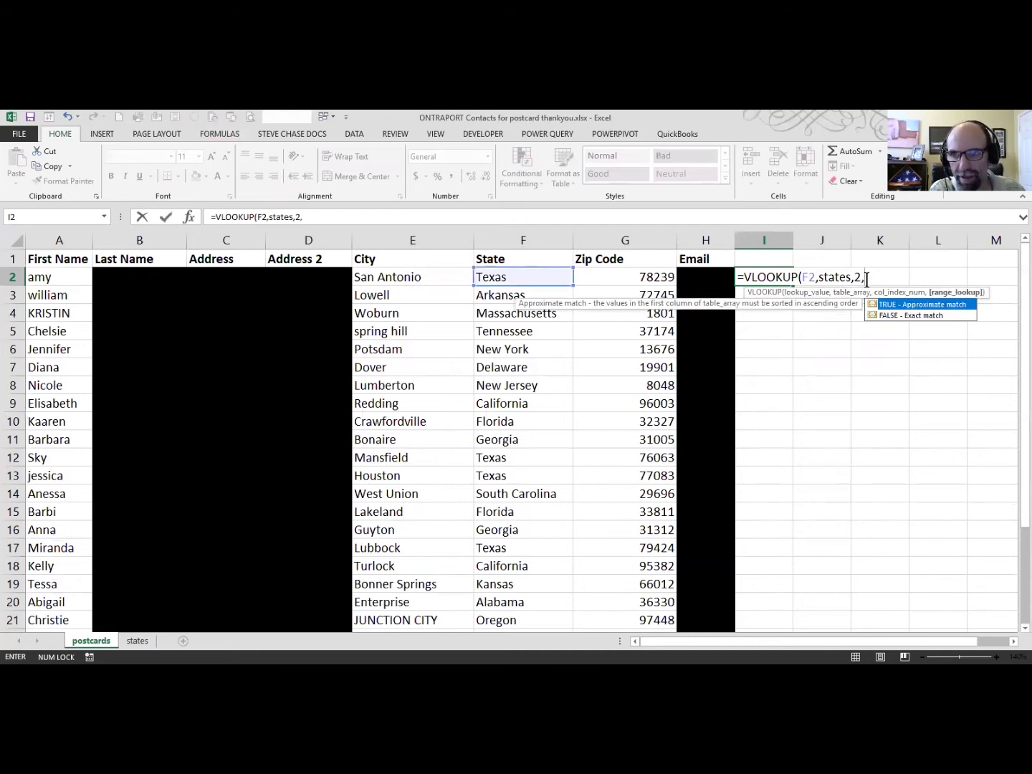
pyautogui.write('fa')
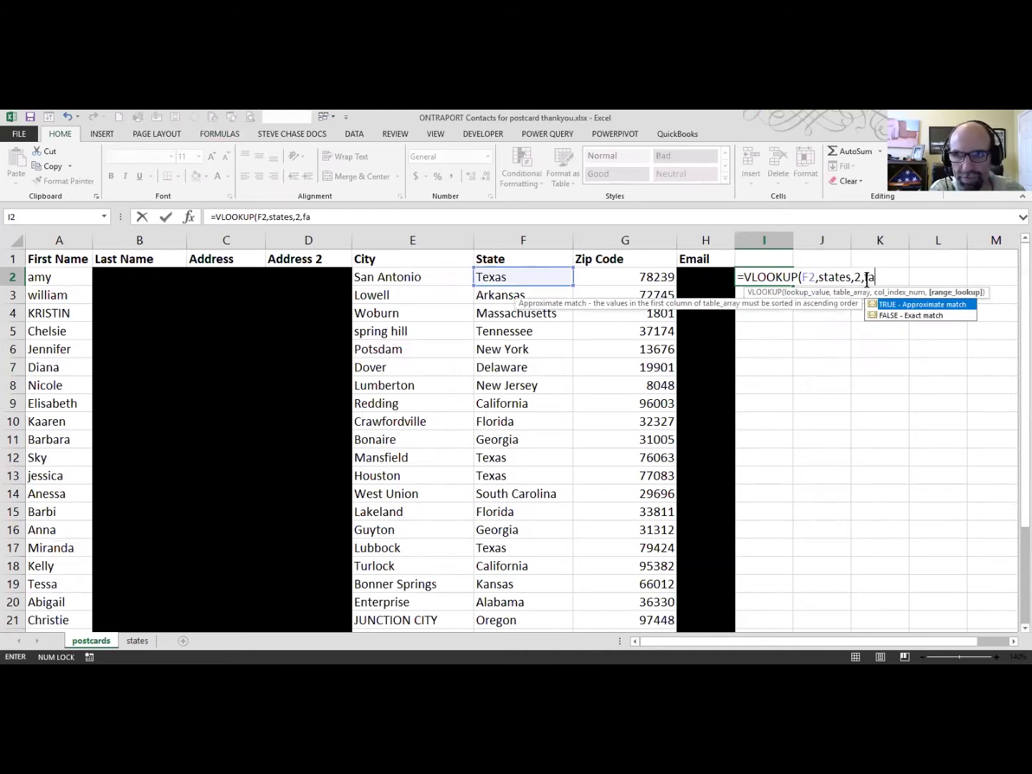
pyautogui.write('lse)')
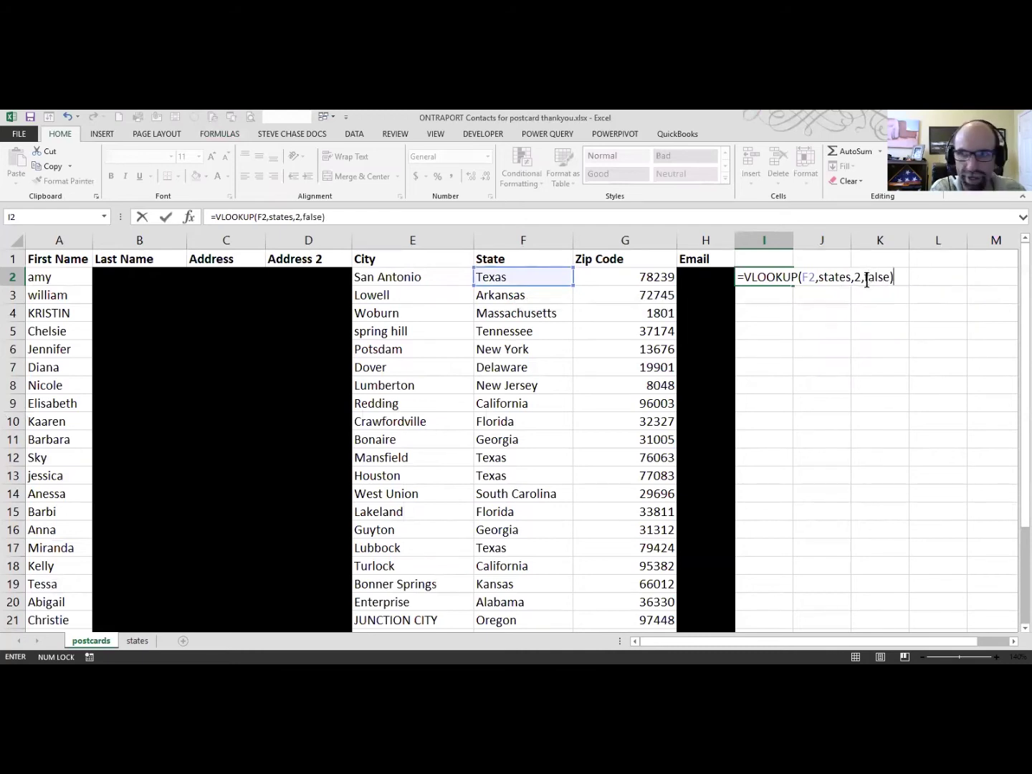
pyautogui.press('Return')
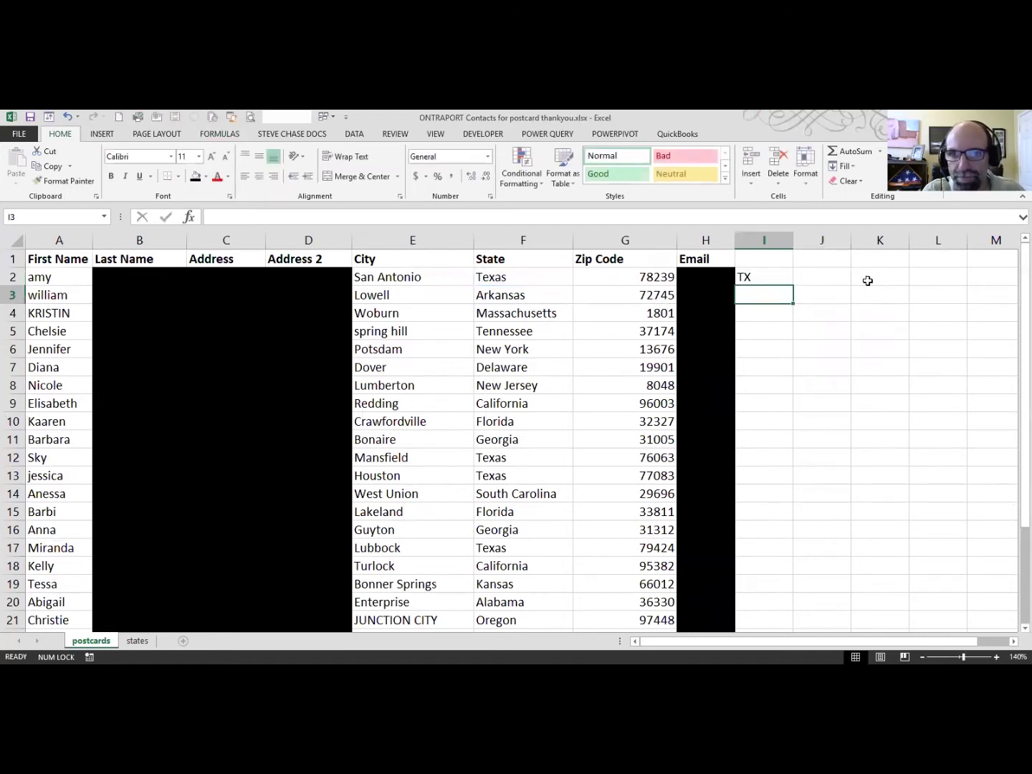
# - Fill the VLOOKUP formula from I2 down column I for all contact rows
pyautogui.click(778, 278)
pyautogui.doubleClick(792, 285)
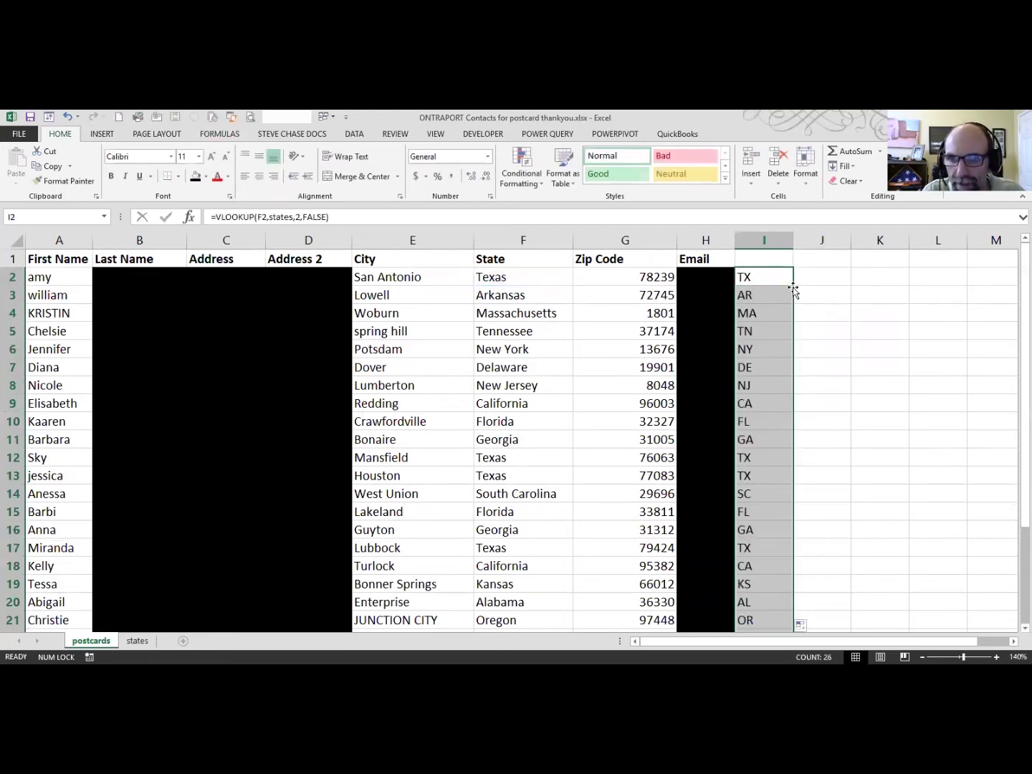
pyautogui.click(763, 441)
pyautogui.click(556, 445)
pyautogui.click(525, 477)
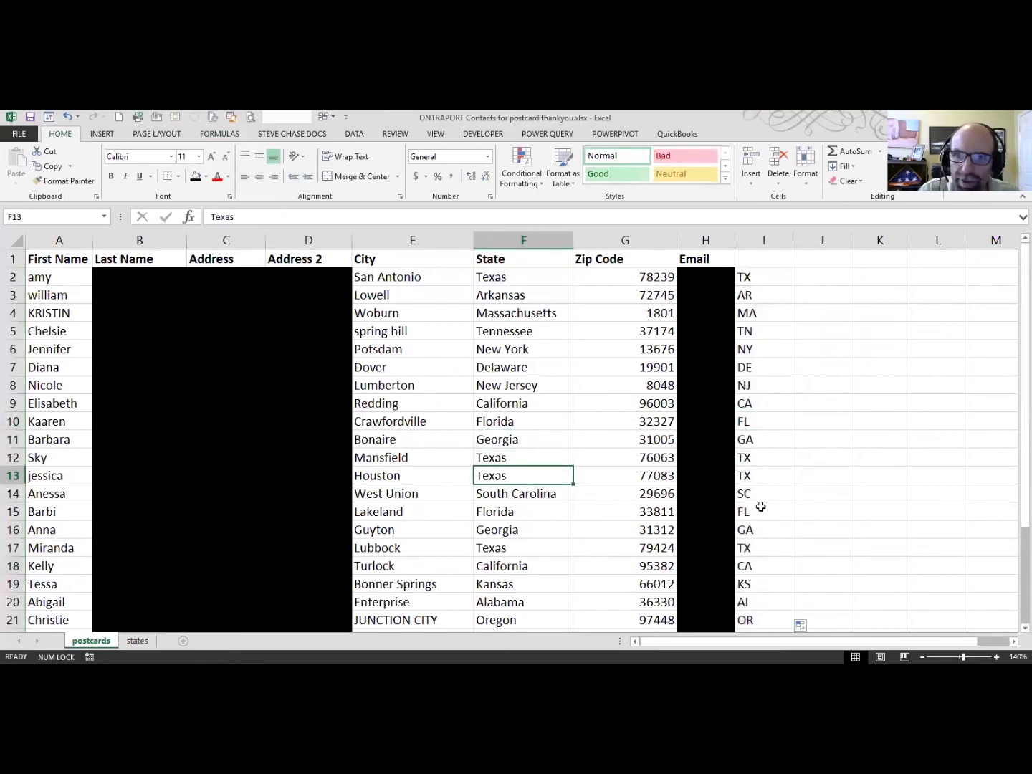
pyautogui.click(518, 443)
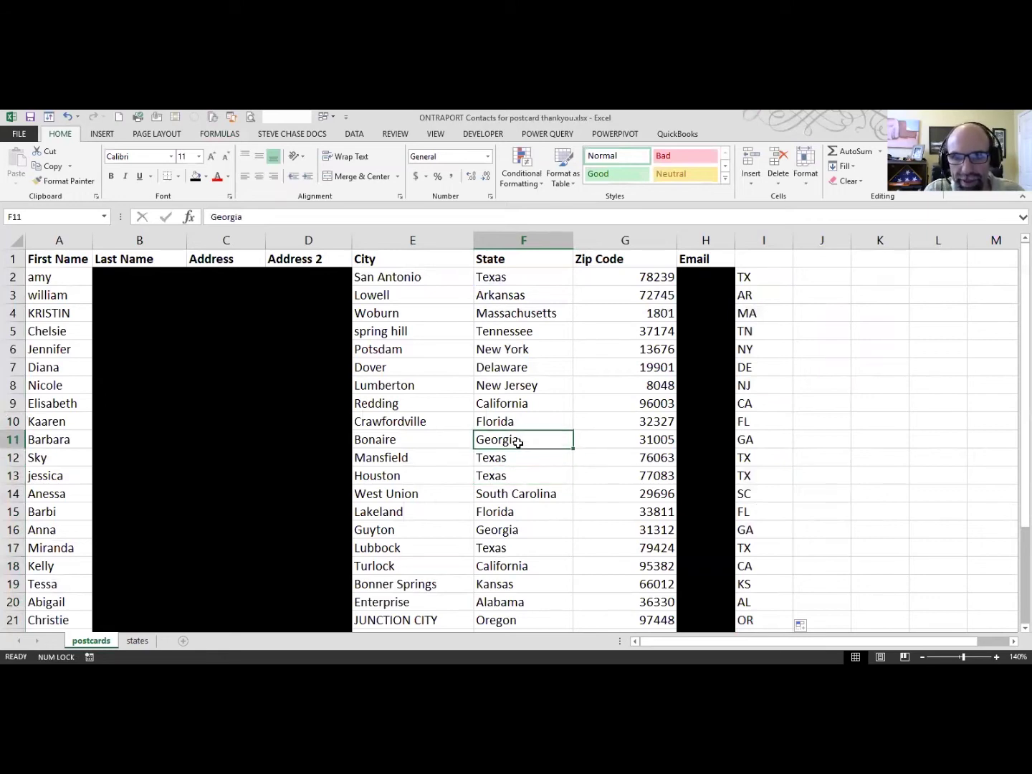
# - Test the lookup with a leading space before Georgia in cell F11, and remove that space again
pyautogui.doubleClick(478, 444)
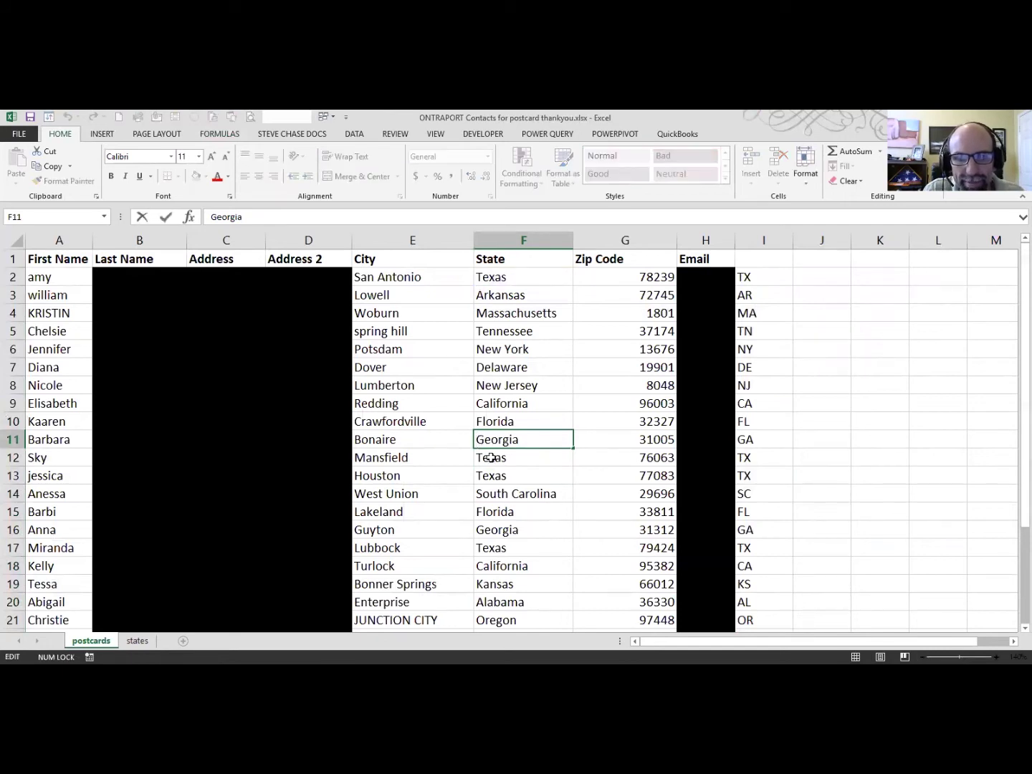
pyautogui.press('Return')
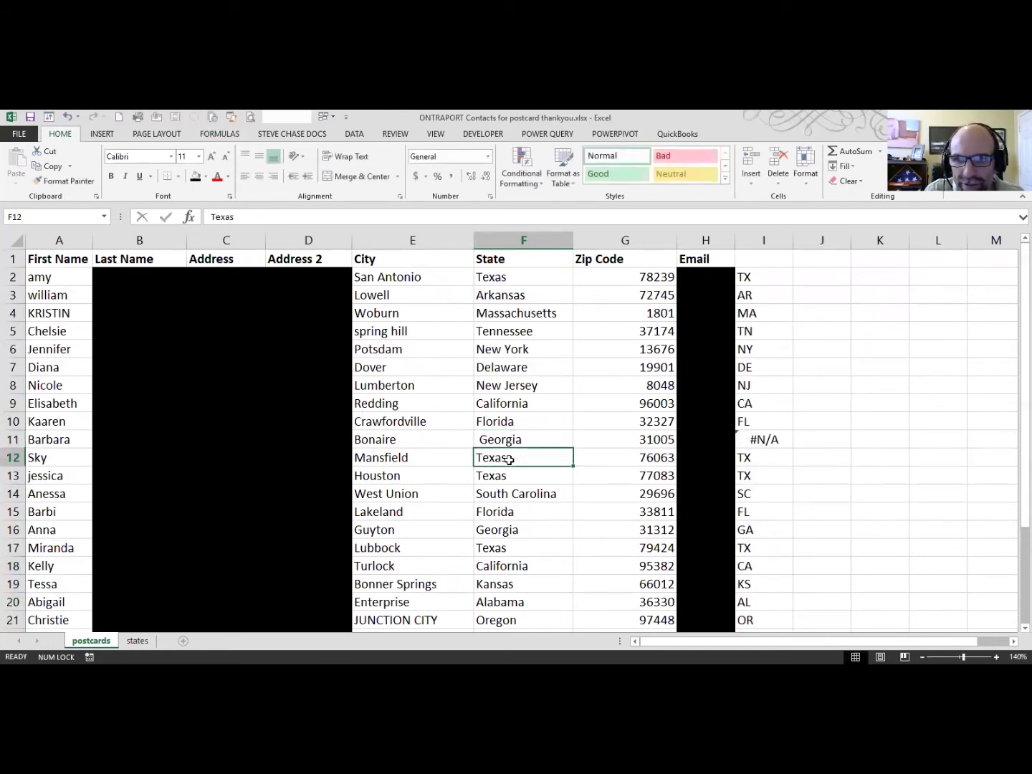
pyautogui.doubleClick(480, 442)
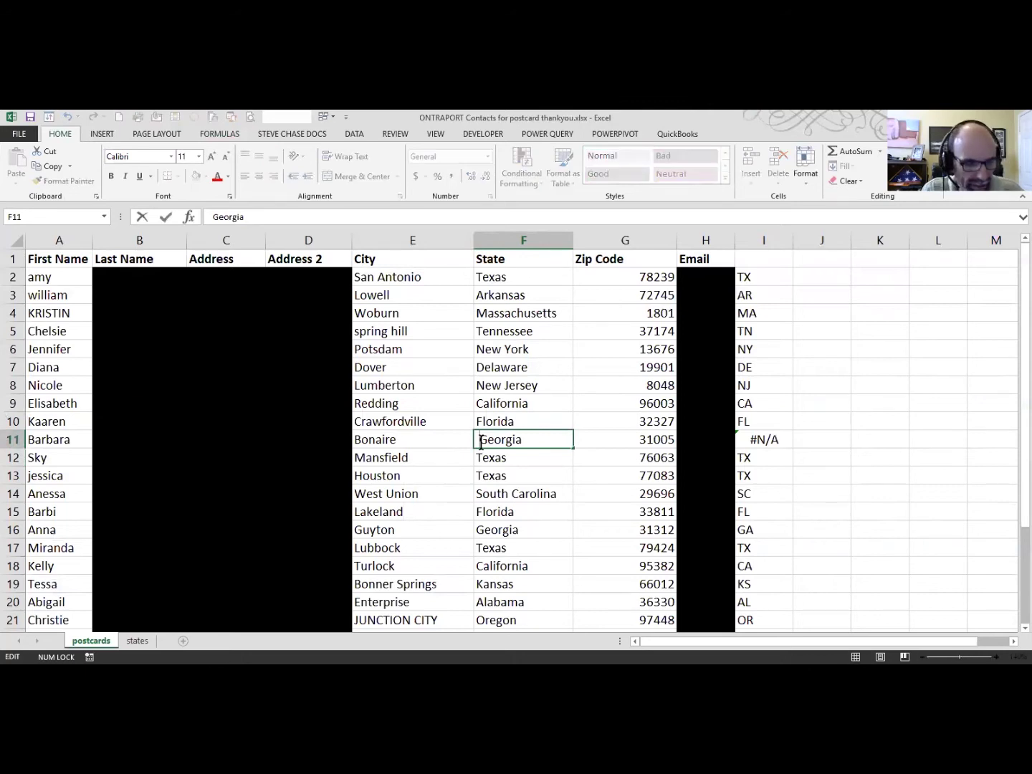
pyautogui.press('BackSpace')
pyautogui.press('Return')
# - Test the lookup with a space before the last letter of Florida in F10, and restore the original spelling
pyautogui.doubleClick(506, 422)
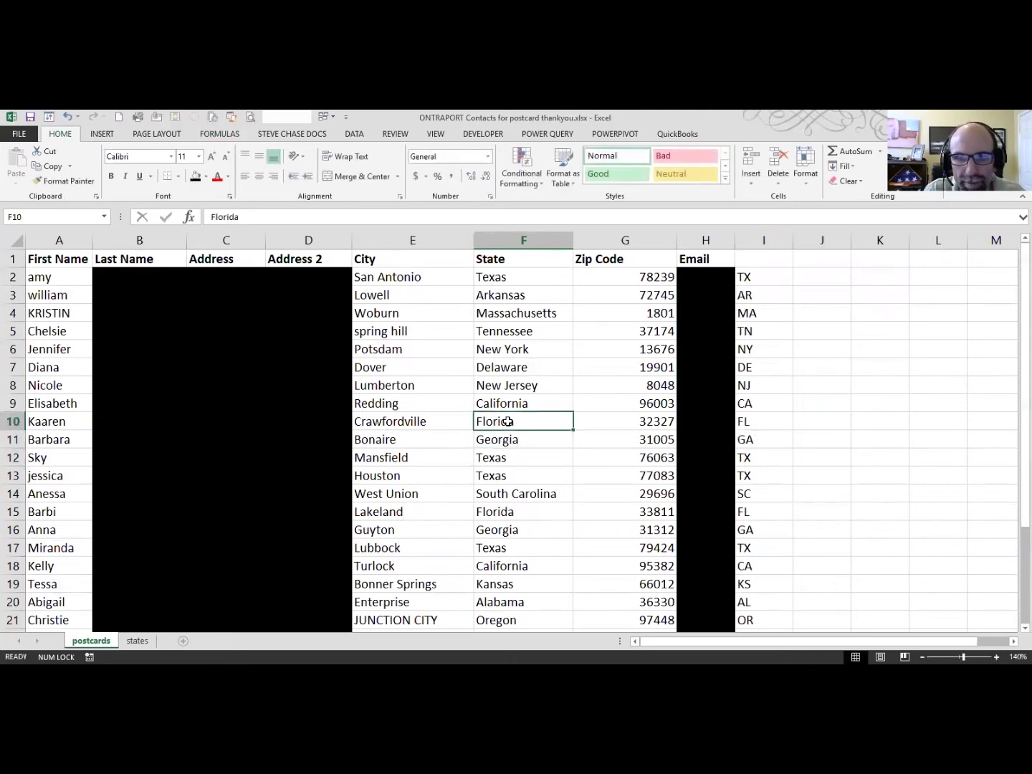
pyautogui.click(534, 465)
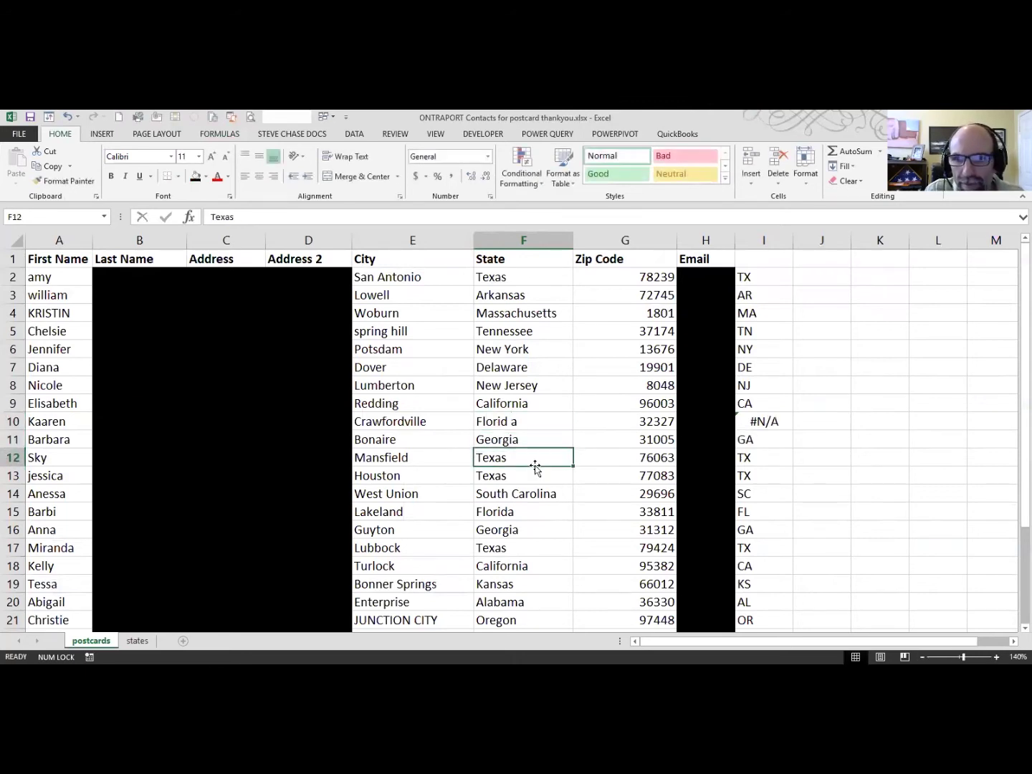
pyautogui.click(766, 420)
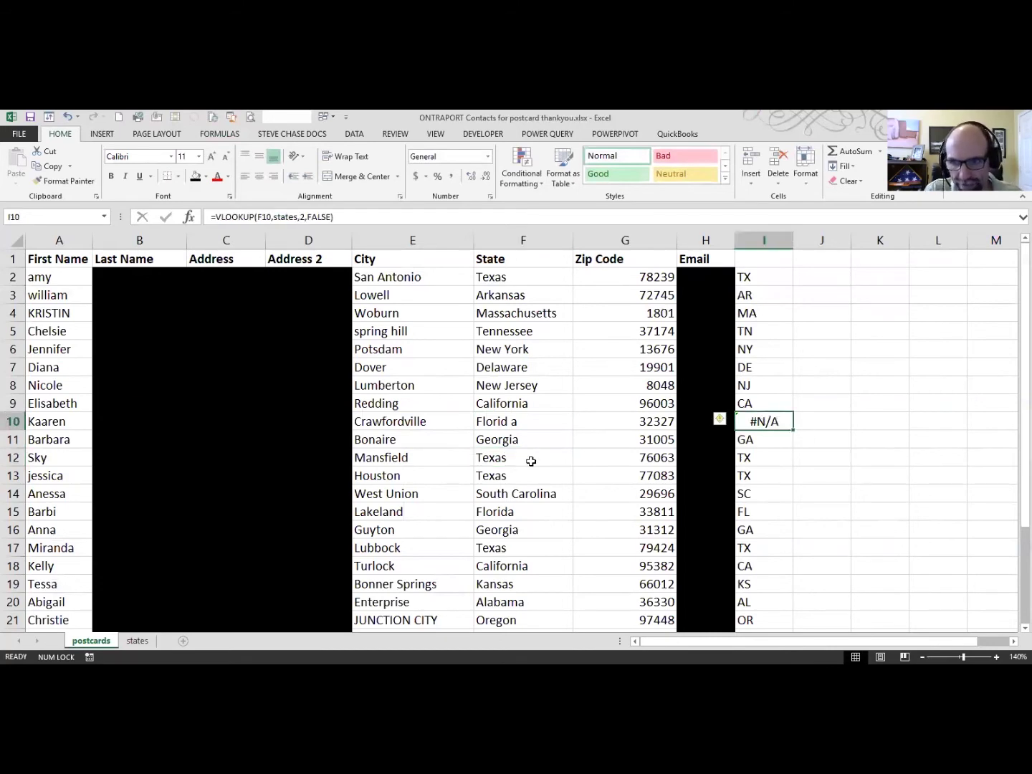
pyautogui.doubleClick(509, 422)
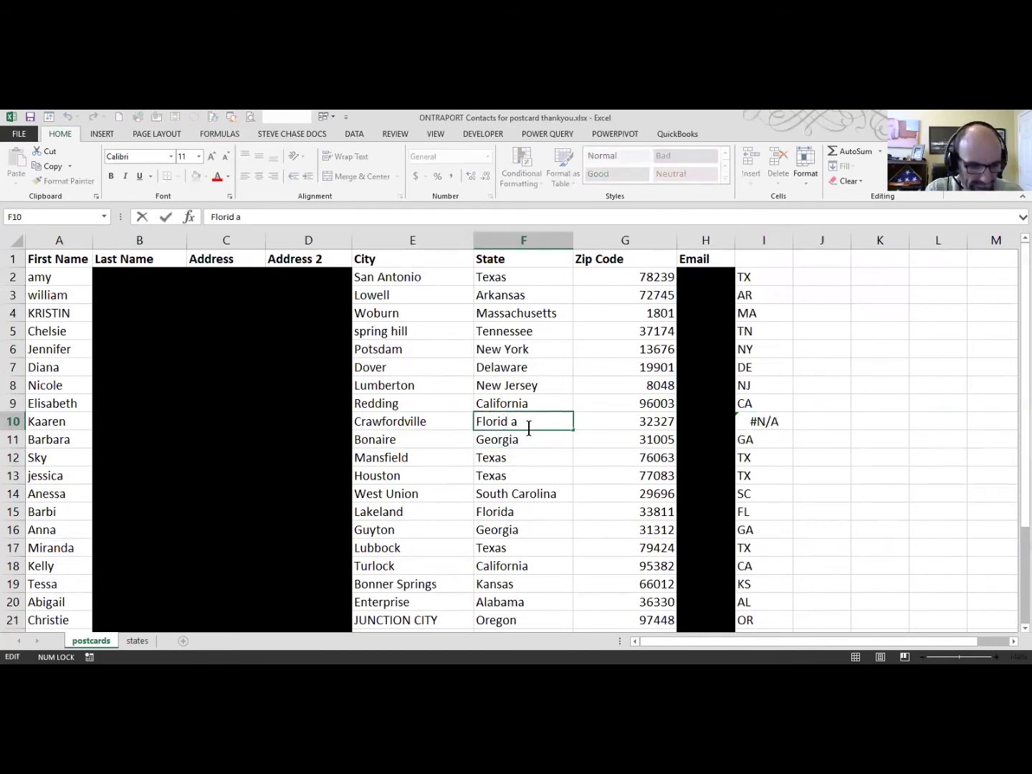
pyautogui.press('Delete')
pyautogui.click(522, 459)
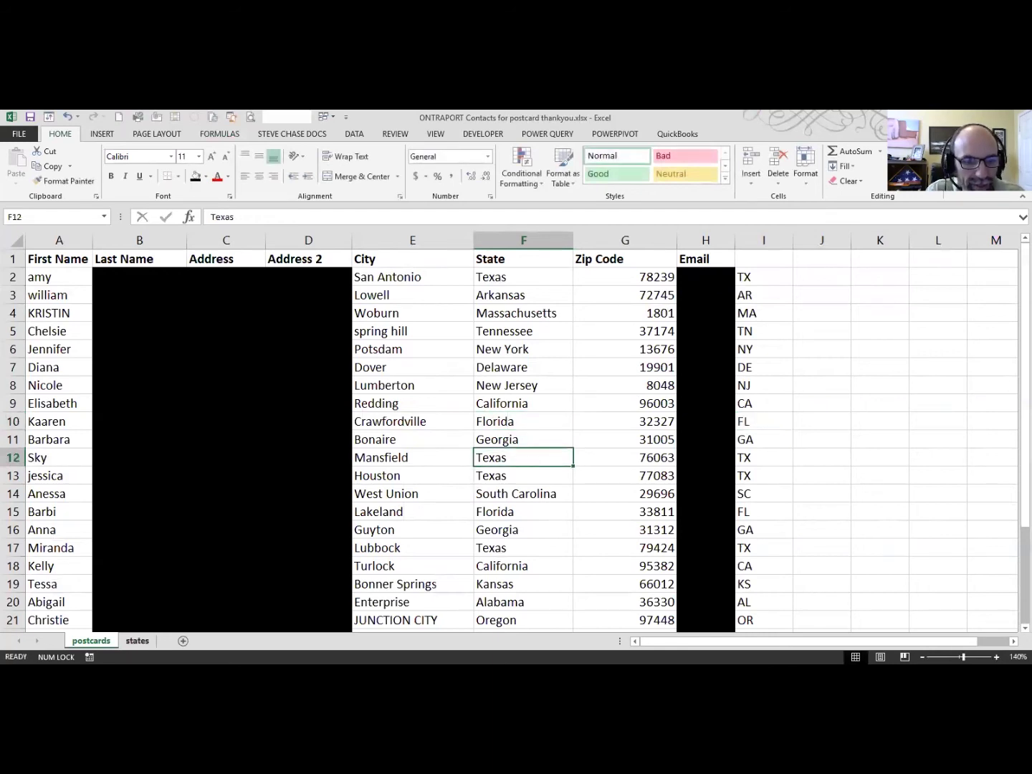
# - On the states sheet, try dropping the final i from Hawaii in A12, and restore the full name
pyautogui.click(139, 641)
pyautogui.moveTo(71, 329); pyautogui.dragTo(69, 493)
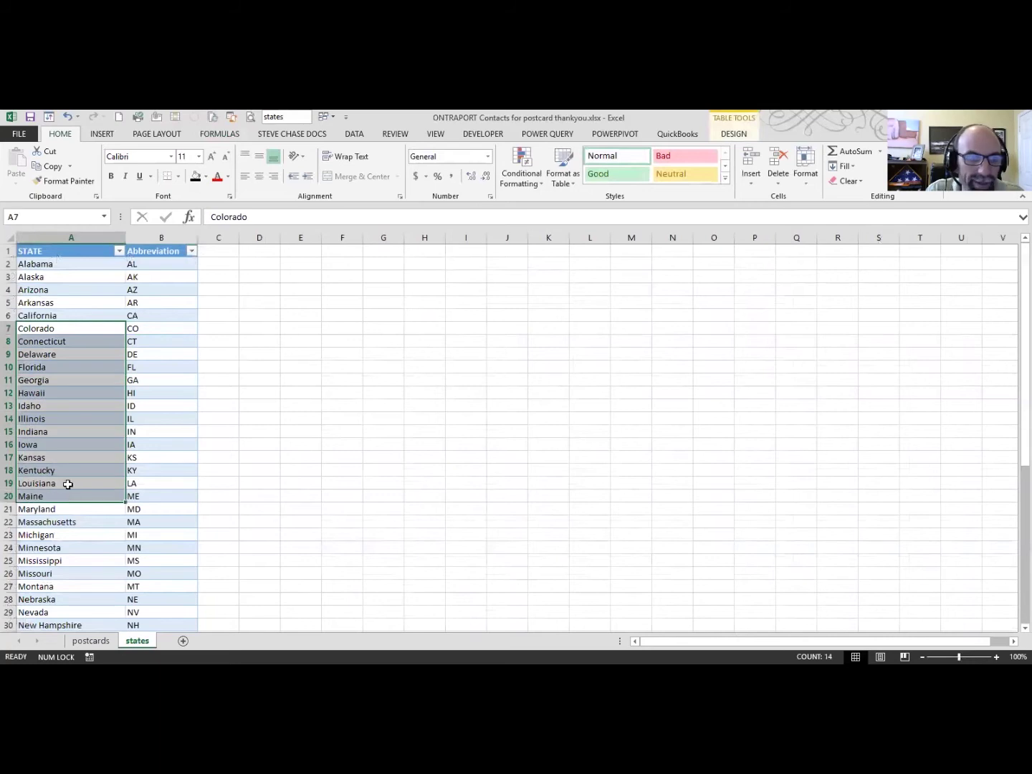
pyautogui.doubleClick(53, 392)
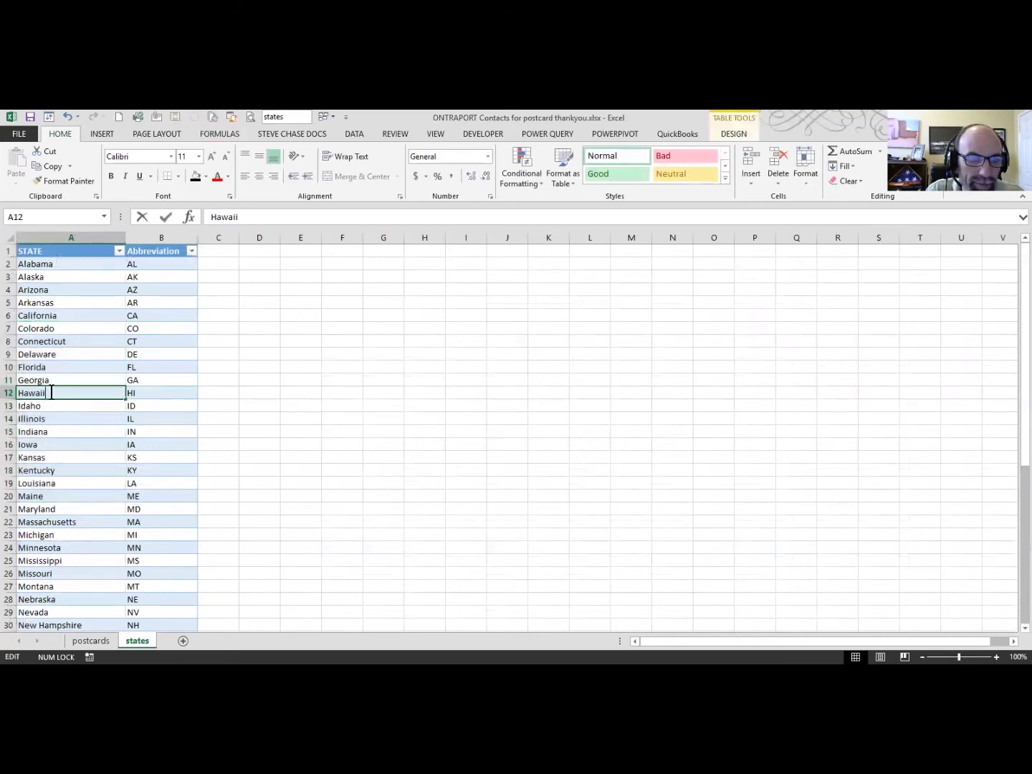
pyautogui.click(58, 422)
pyautogui.doubleClick(62, 393)
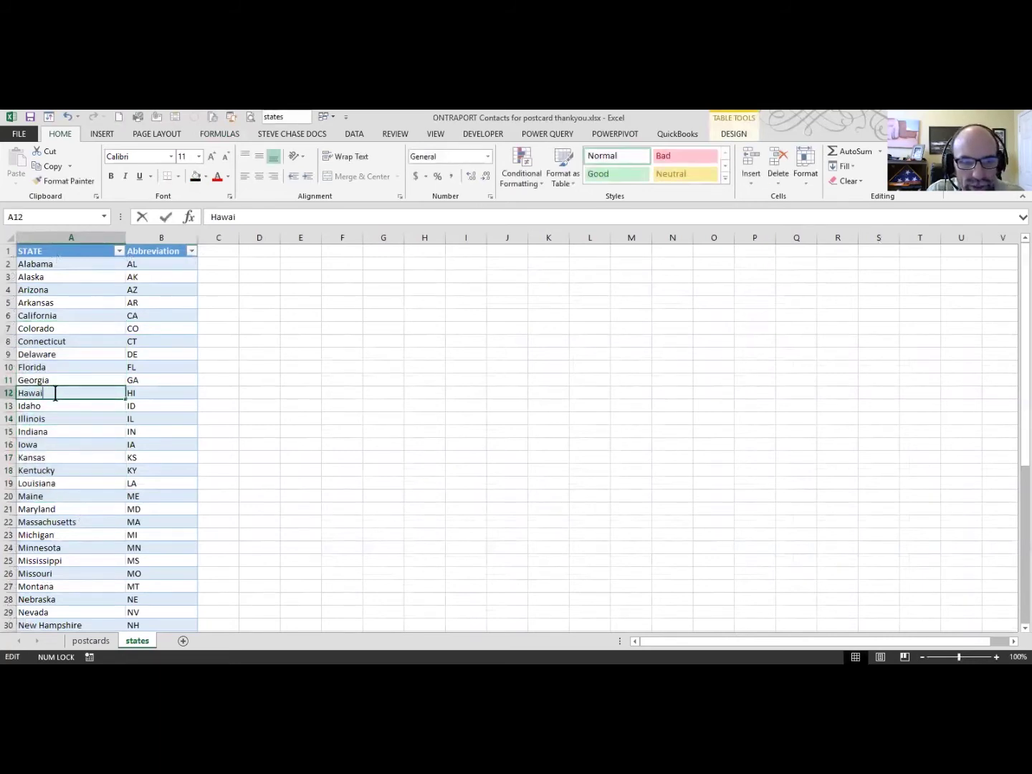
pyautogui.write('i')
pyautogui.press('Return')
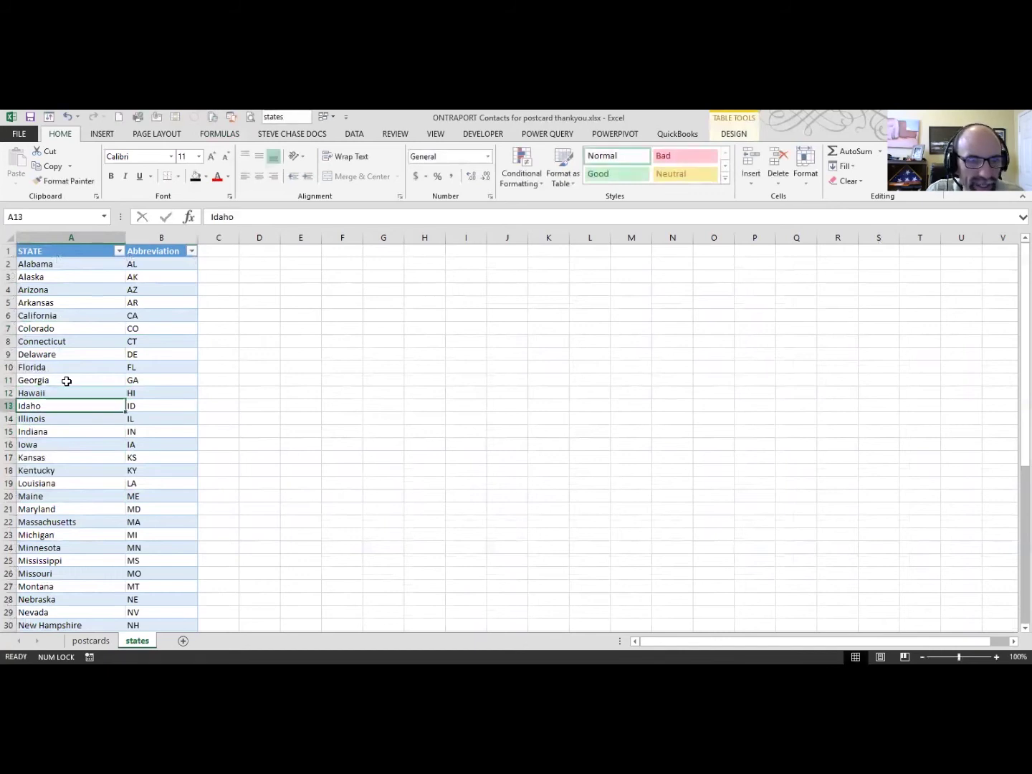
pyautogui.click(49, 308)
pyautogui.moveTo(49, 312); pyautogui.dragTo(114, 415)
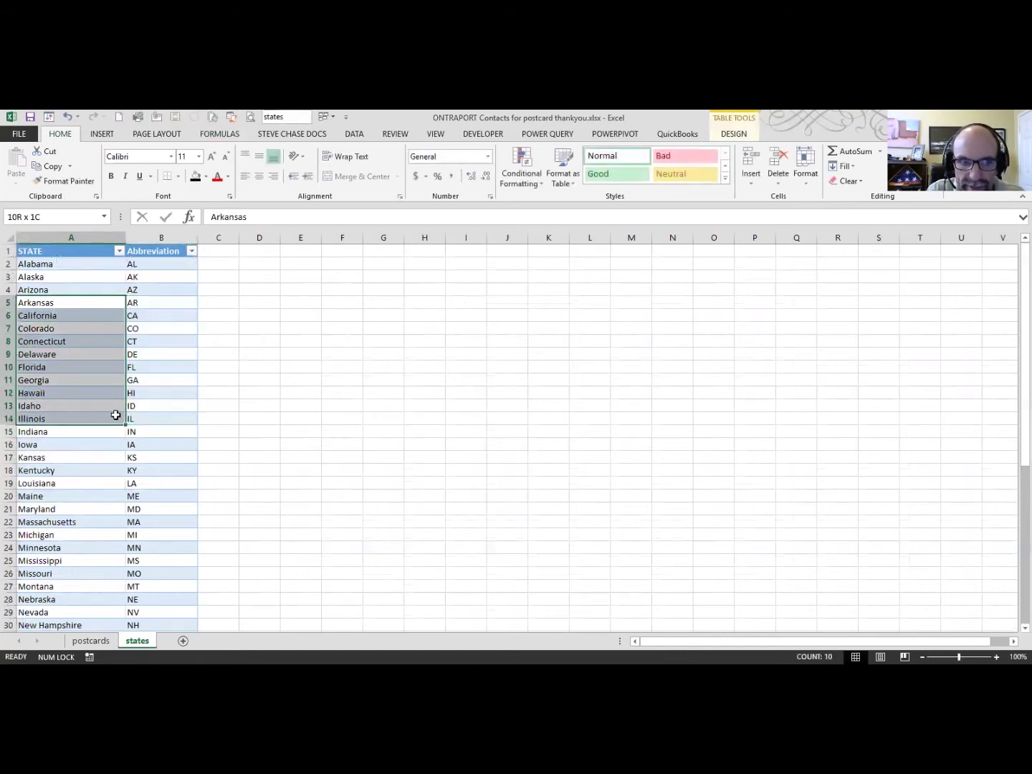
pyautogui.keyDown('ctrl'); pyautogui.click(100, 480); pyautogui.keyUp('ctrl')
pyautogui.click(100, 480)
# - Copy the looked-up state abbreviations in I2:I27 on the postcards sheet
pyautogui.click(90, 641)
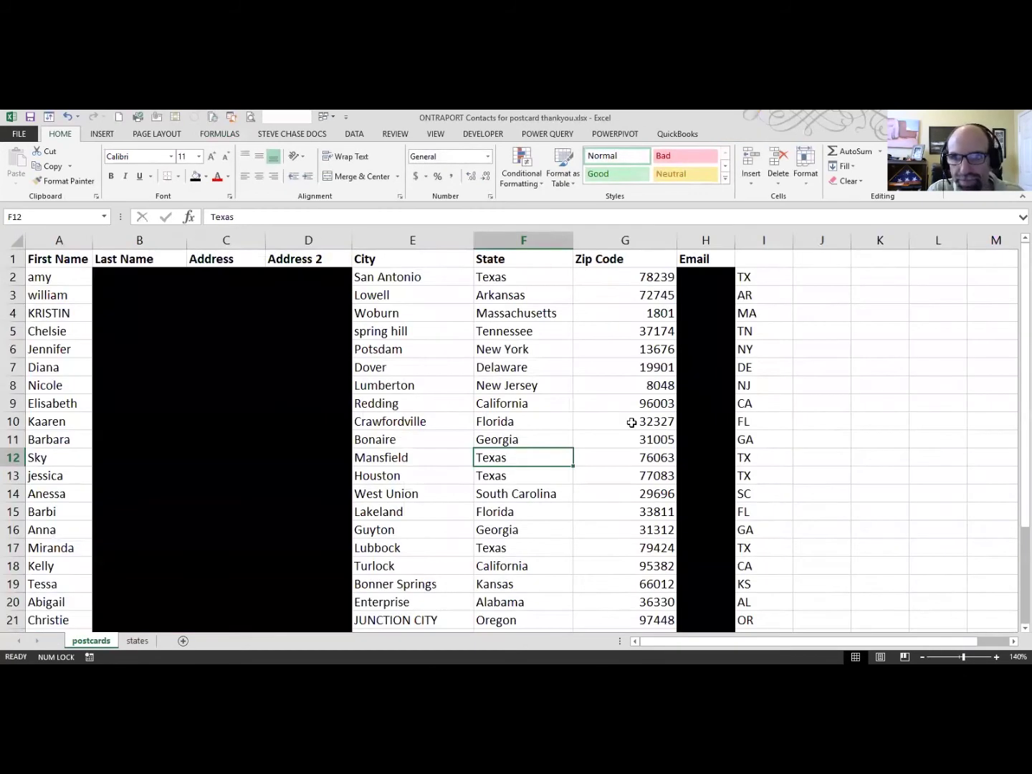
pyautogui.click(747, 280)
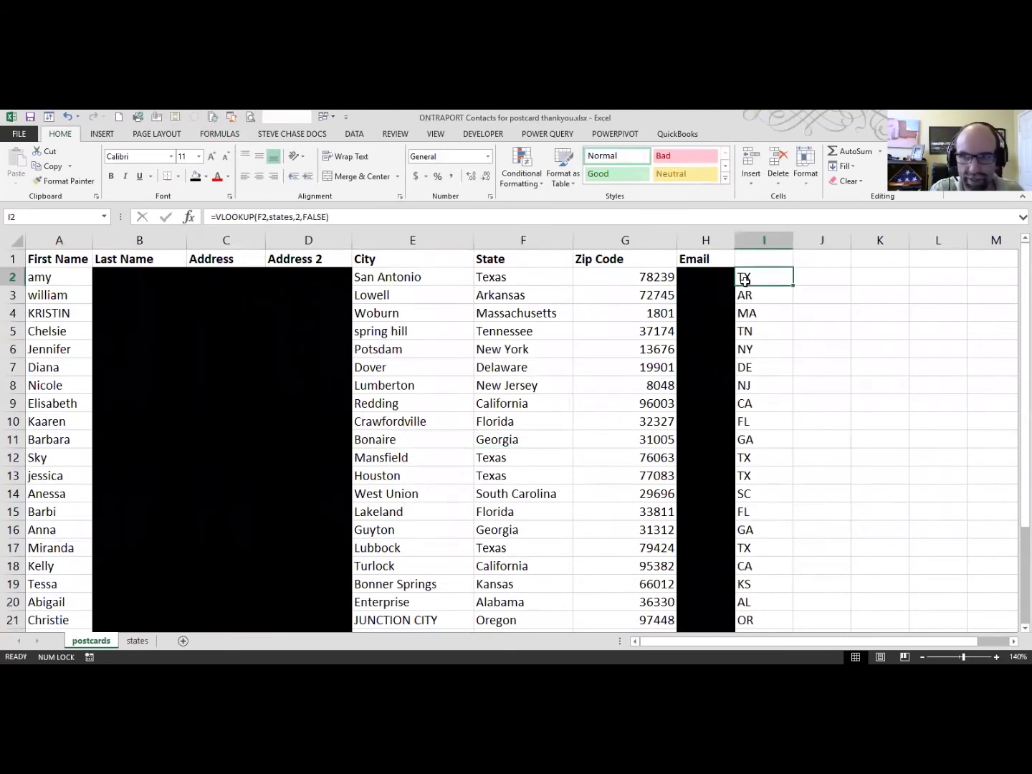
pyautogui.hotkey('ctrl', 'shift', 'Down')
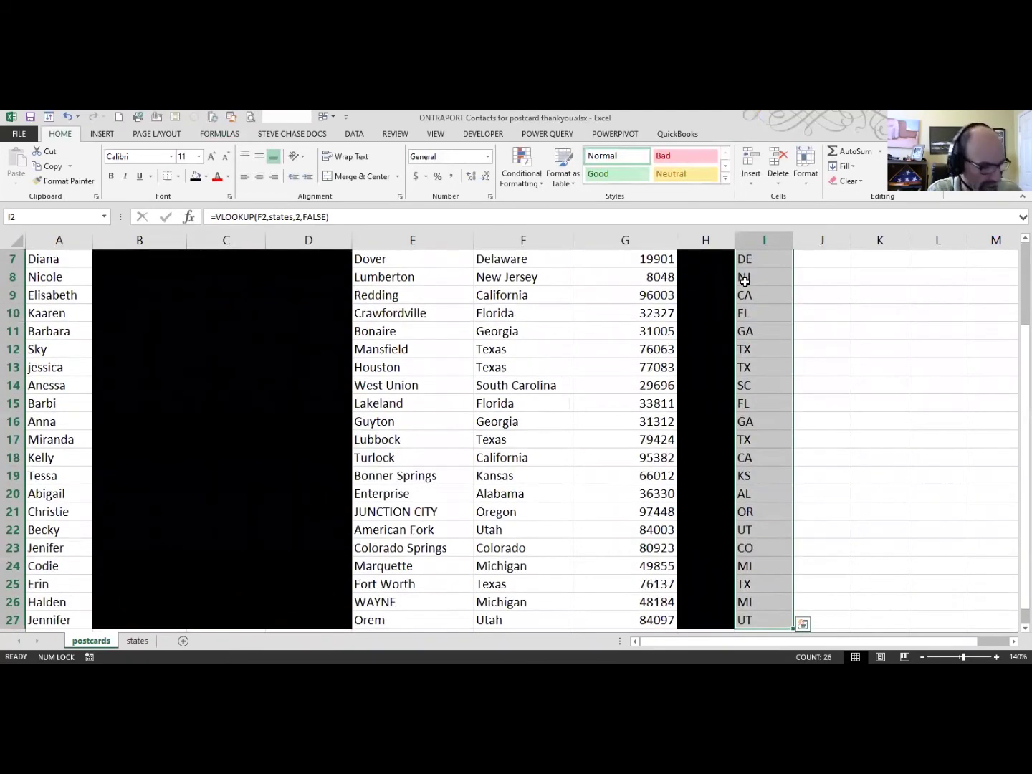
pyautogui.hotkey('ctrl', 'c')
pyautogui.scroll(1, 744, 273)
pyautogui.scroll(-1, 744, 272)
pyautogui.scroll(2, 502, 279)
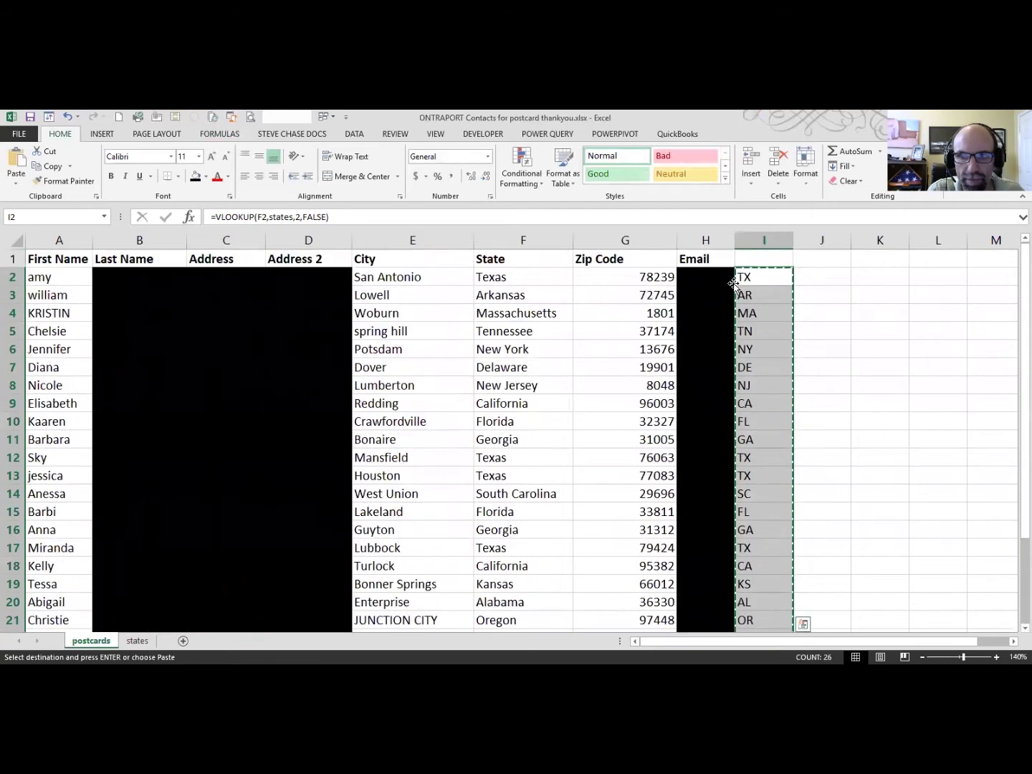
# - Paste the copied abbreviations as values only over the State column, starting at F2
pyautogui.click(490, 279)
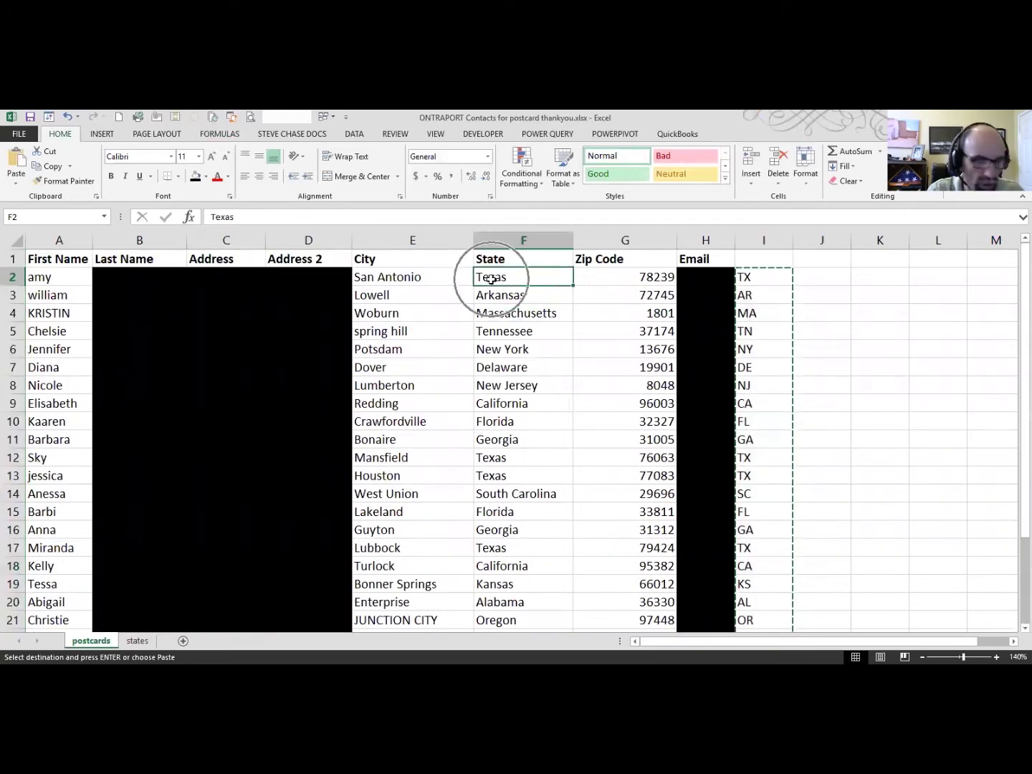
pyautogui.rightClick(491, 279)
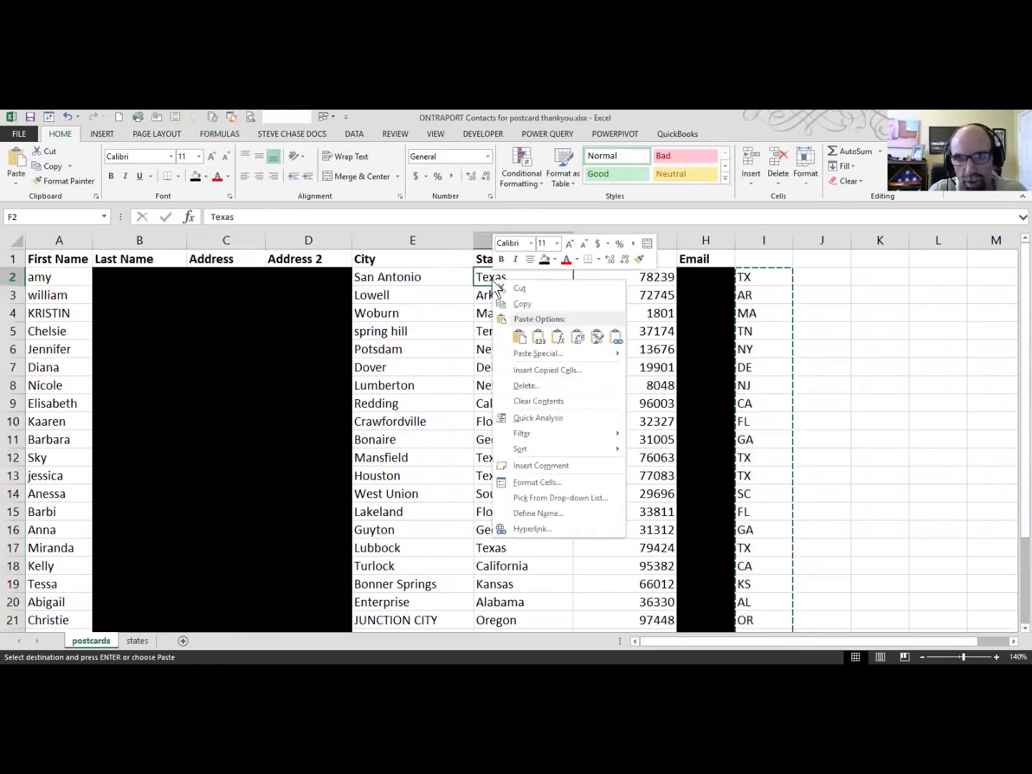
pyautogui.click(538, 337)
pyautogui.click(539, 337)
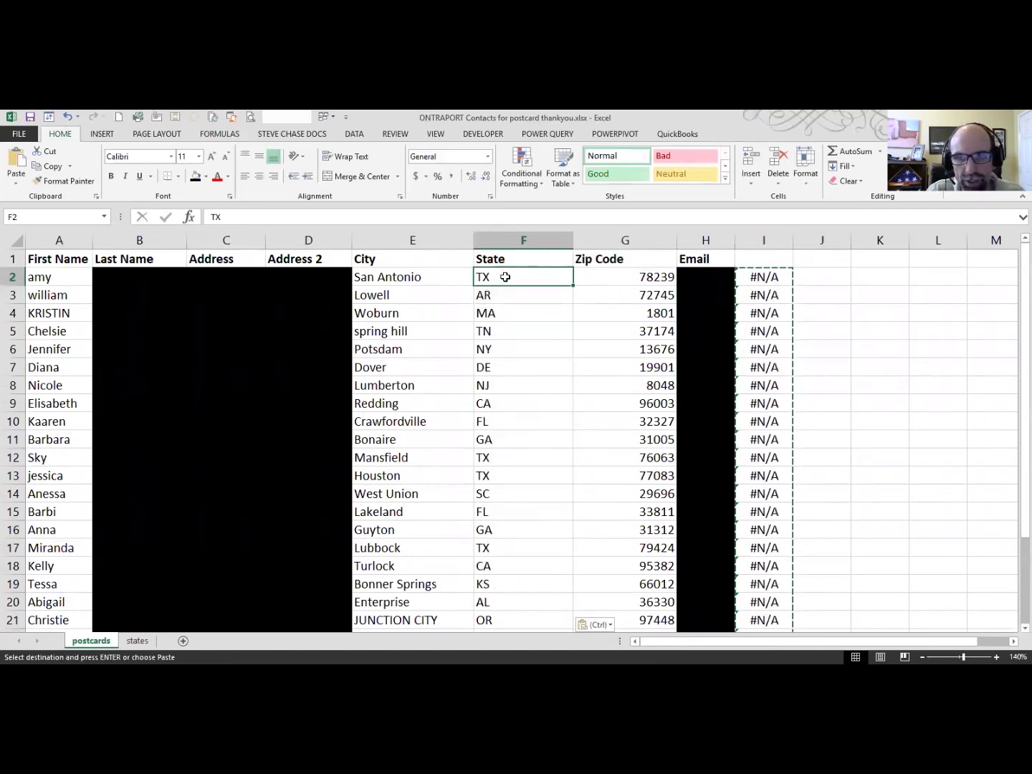
pyautogui.click(593, 621)
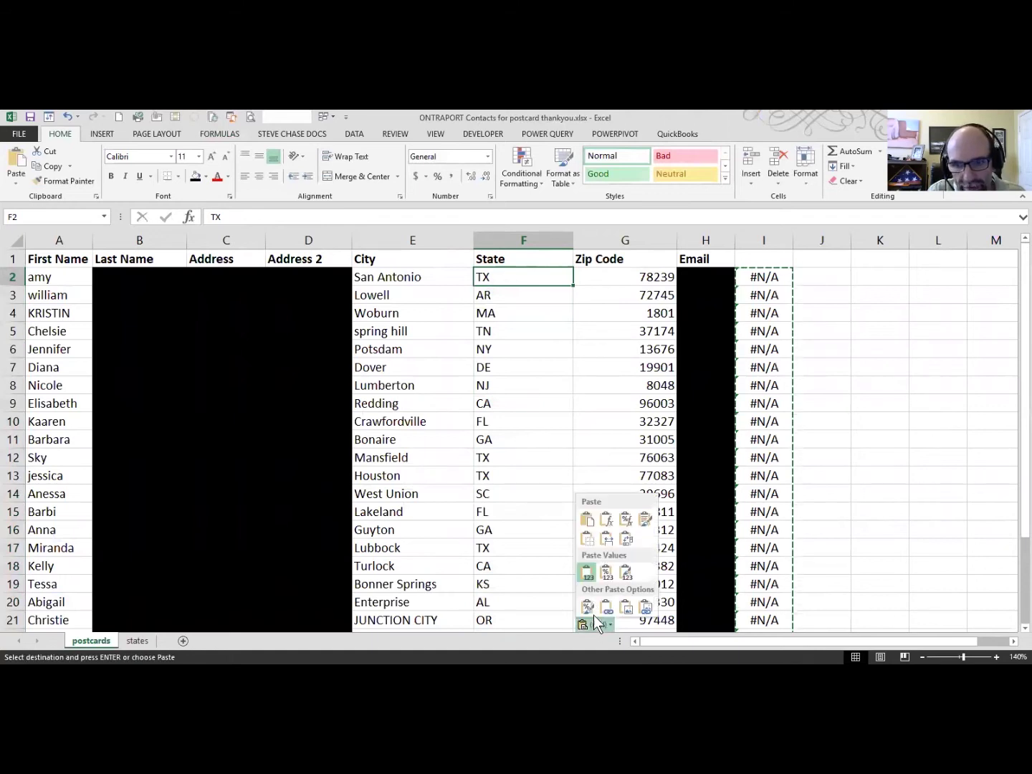
pyautogui.click(587, 571)
# - Clear the contents of the helper column I
pyautogui.click(774, 236)
pyautogui.press('Delete')
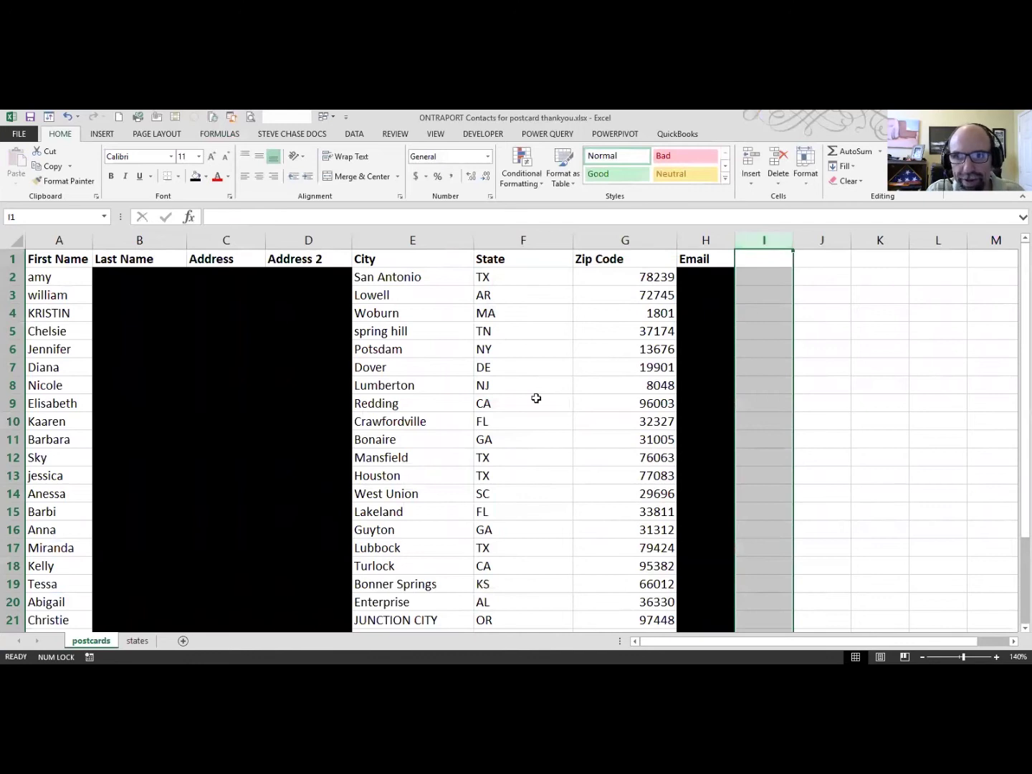
pyautogui.click(493, 403)
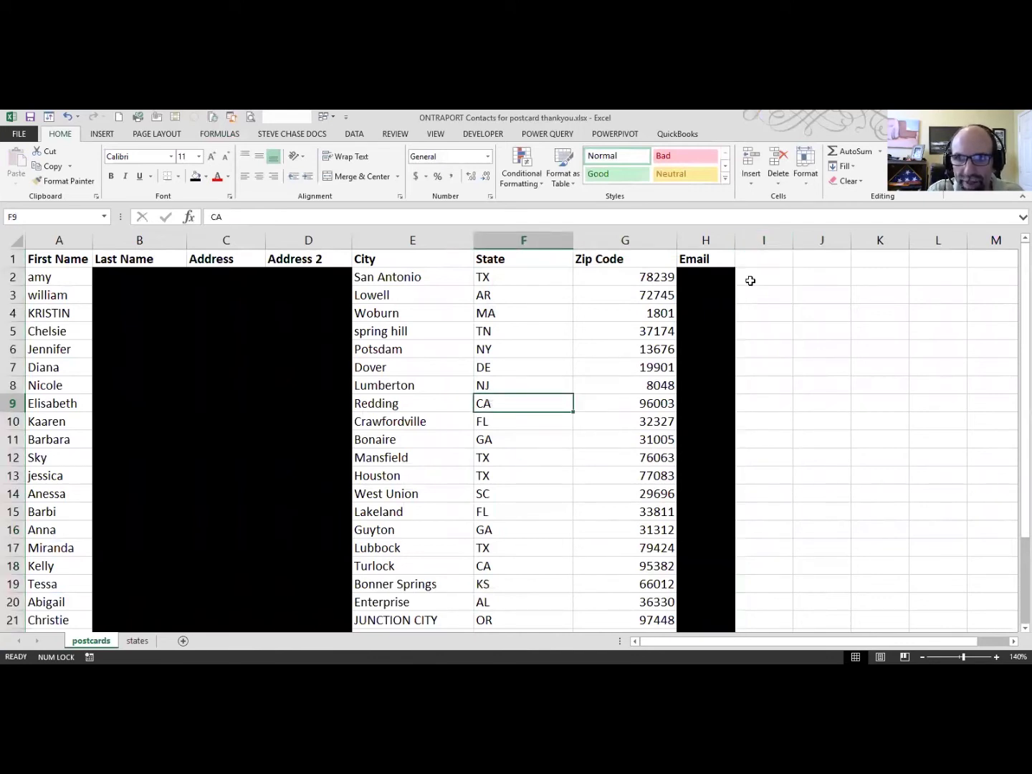
# - Enter =LEN(G2) in cell I2 to count the characters of the first zip code
pyautogui.moveTo(650, 276); pyautogui.dragTo(649, 475)
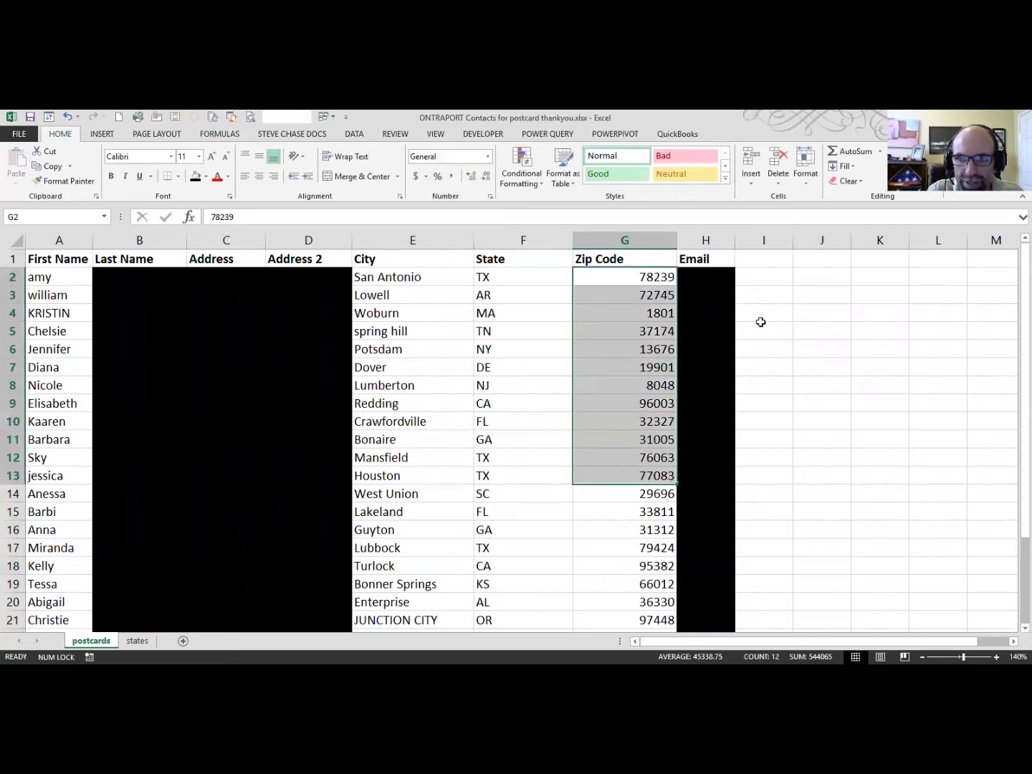
pyautogui.click(770, 275)
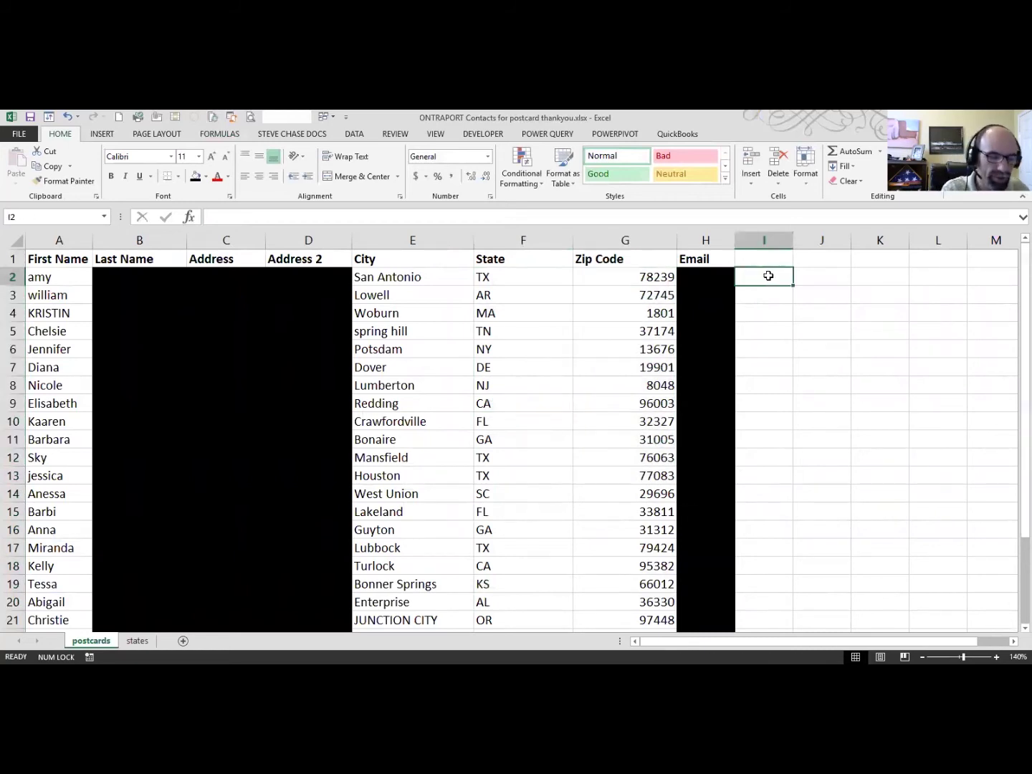
pyautogui.write('=')
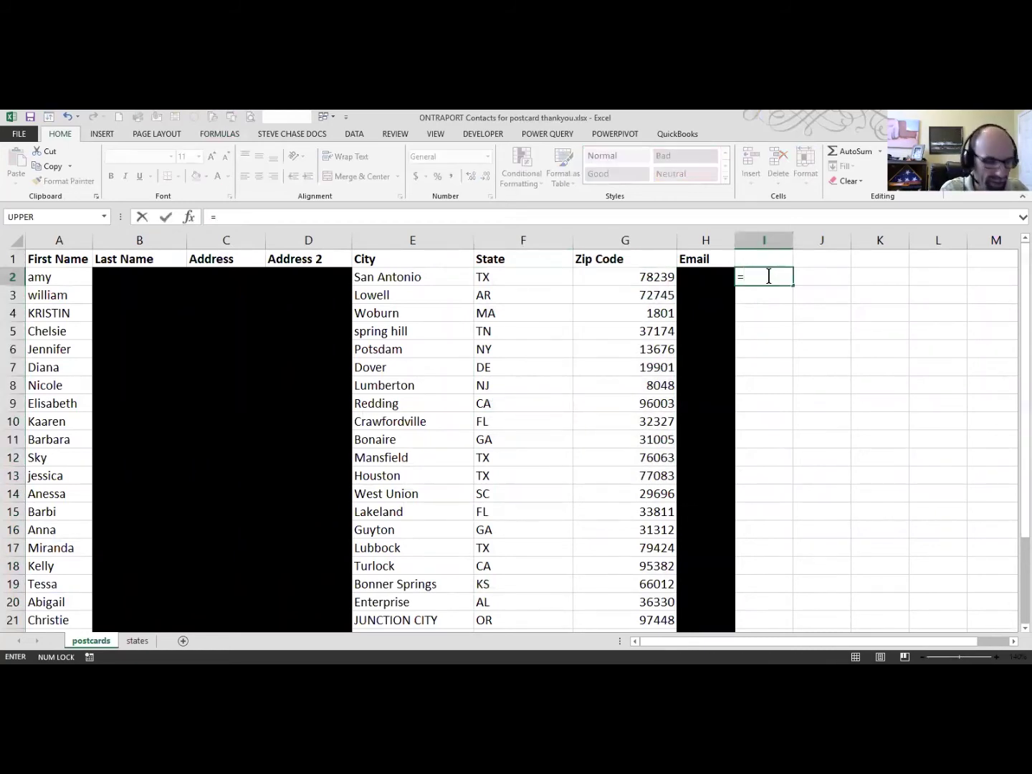
pyautogui.write('len(')
pyautogui.click(646, 276)
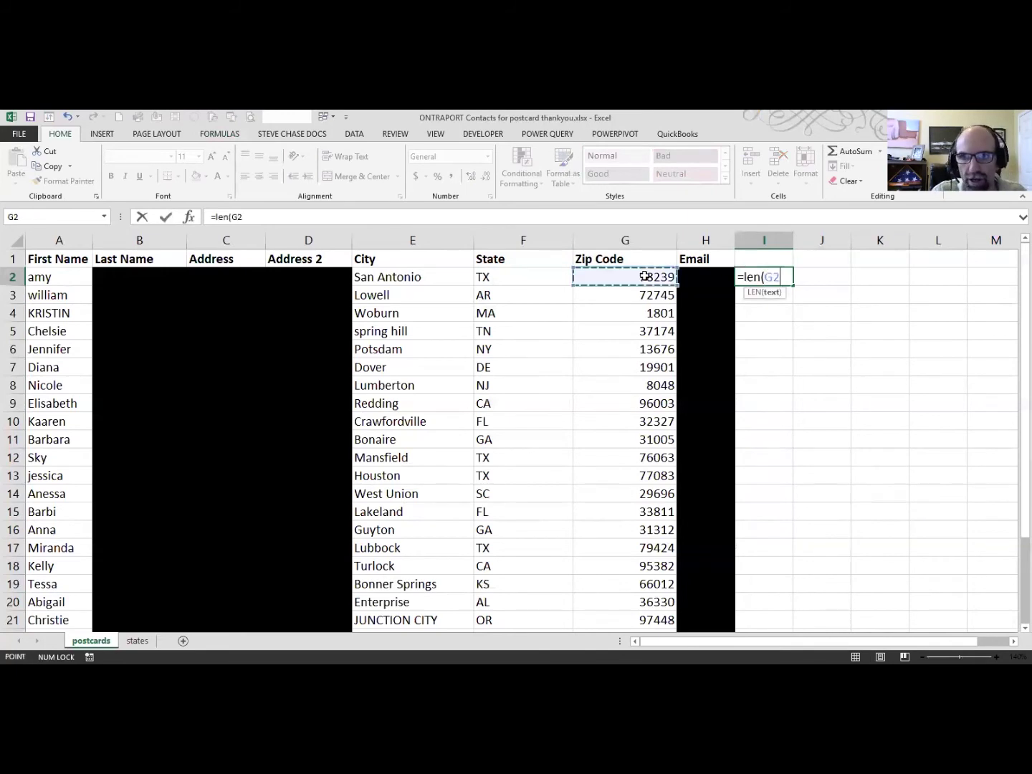
pyautogui.write(')')
pyautogui.press('Return')
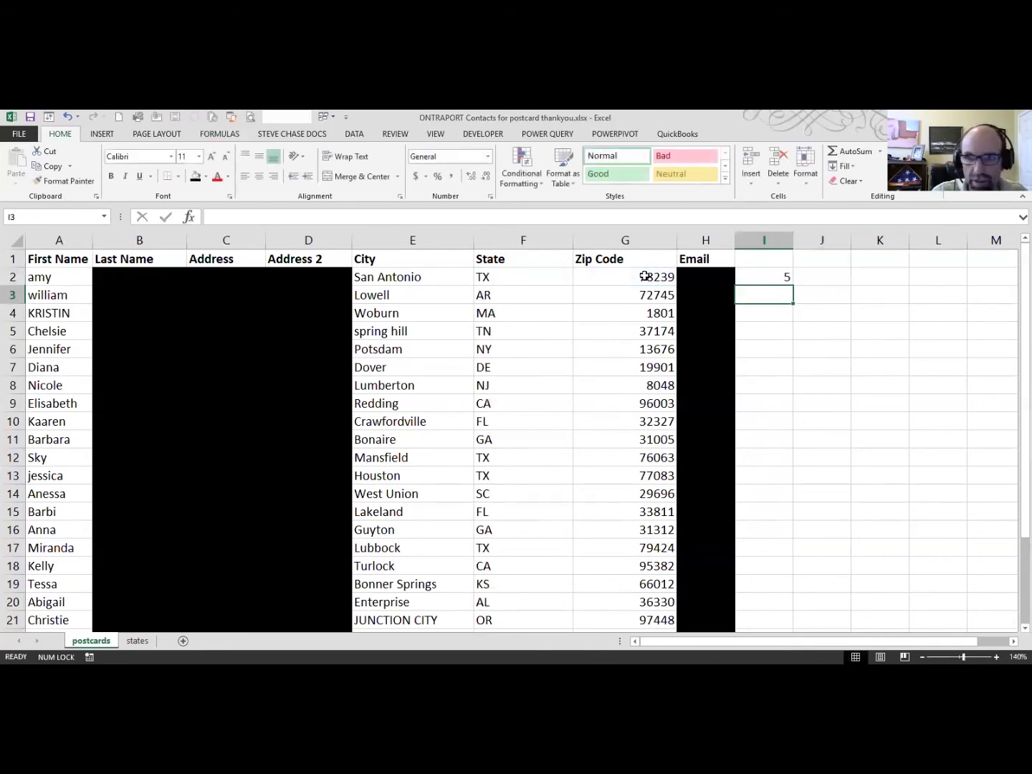
# - Examine the function arguments and description of the LEN formula in I2
pyautogui.click(761, 277)
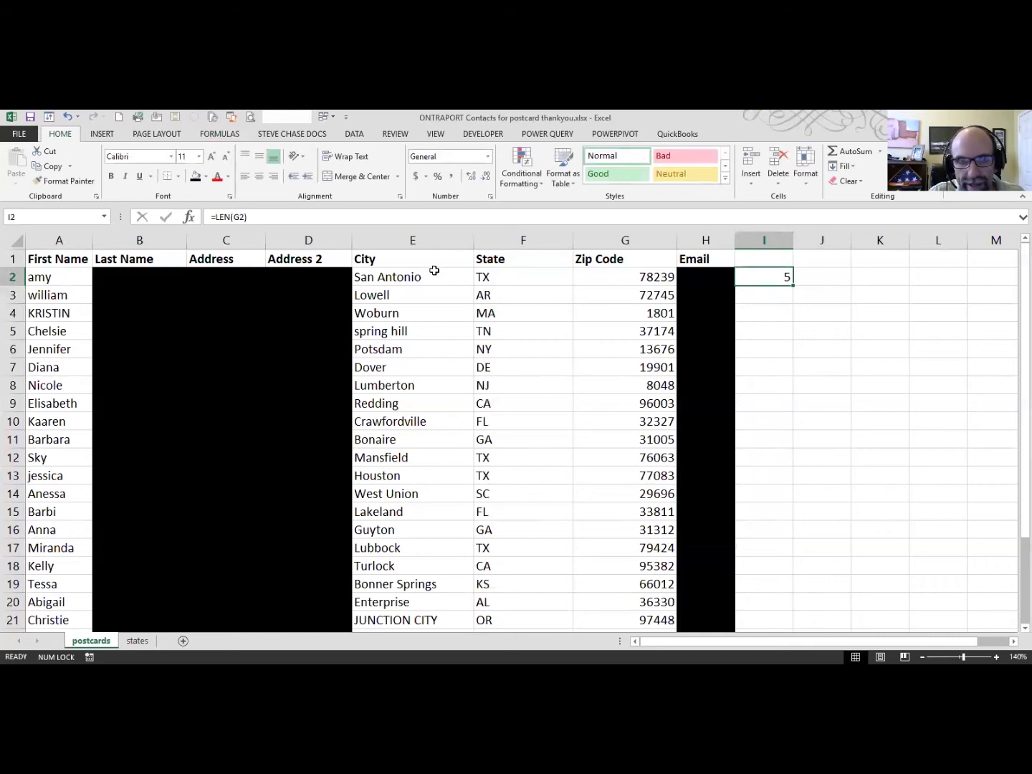
pyautogui.click(225, 218)
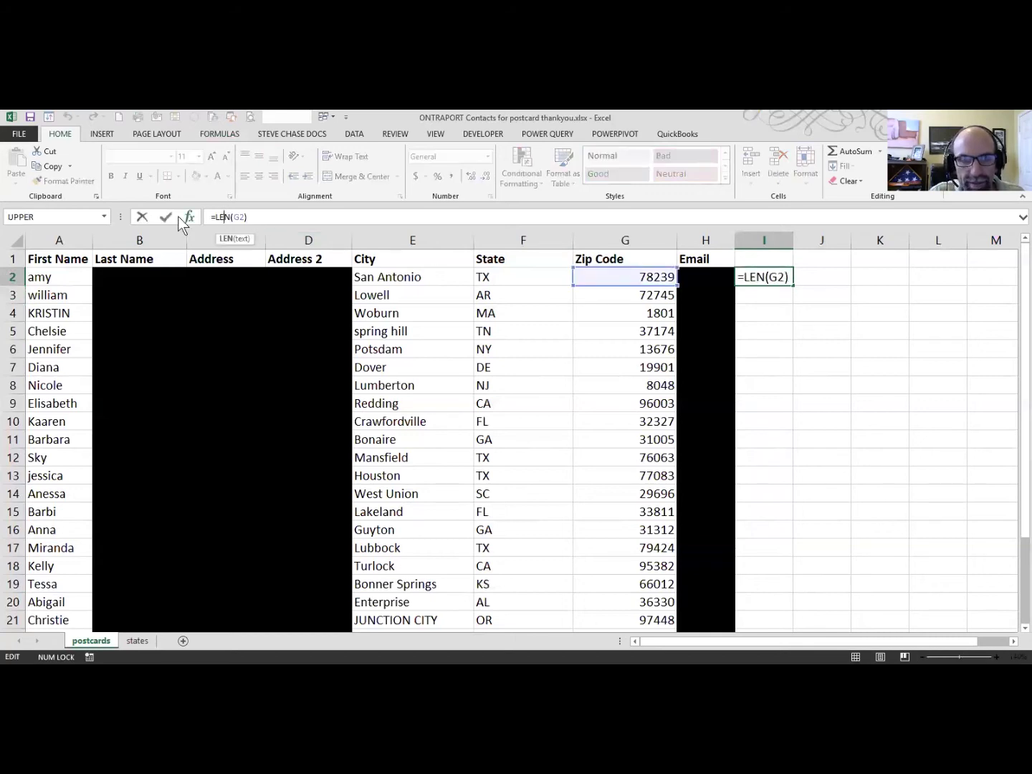
pyautogui.click(188, 216)
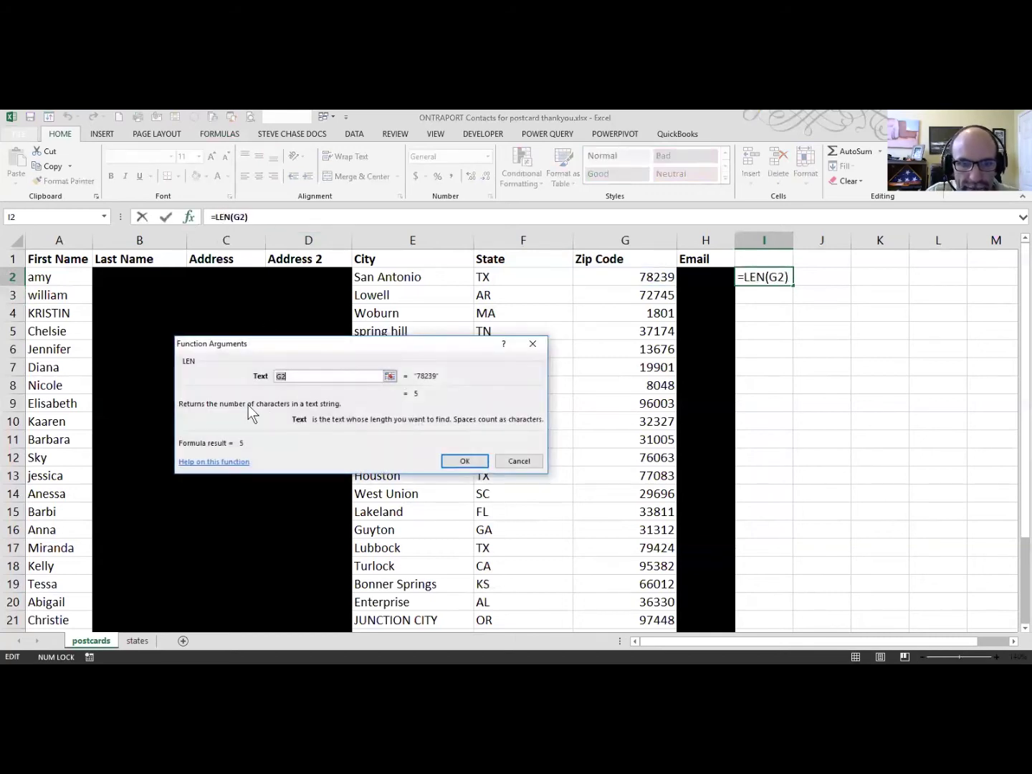
pyautogui.click(462, 461)
# - Fill the LEN formula from I2 down column I for all contacts and inspect cells I4 and I8
pyautogui.doubleClick(793, 285)
pyautogui.doubleClick(785, 313)
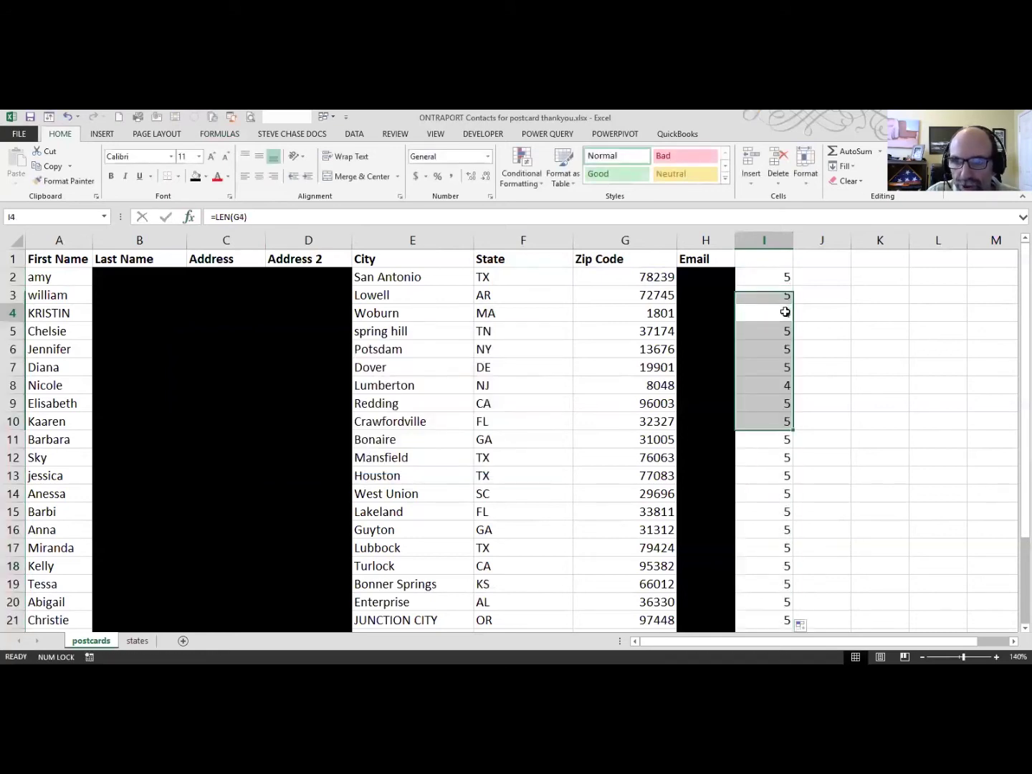
pyautogui.press('Escape')
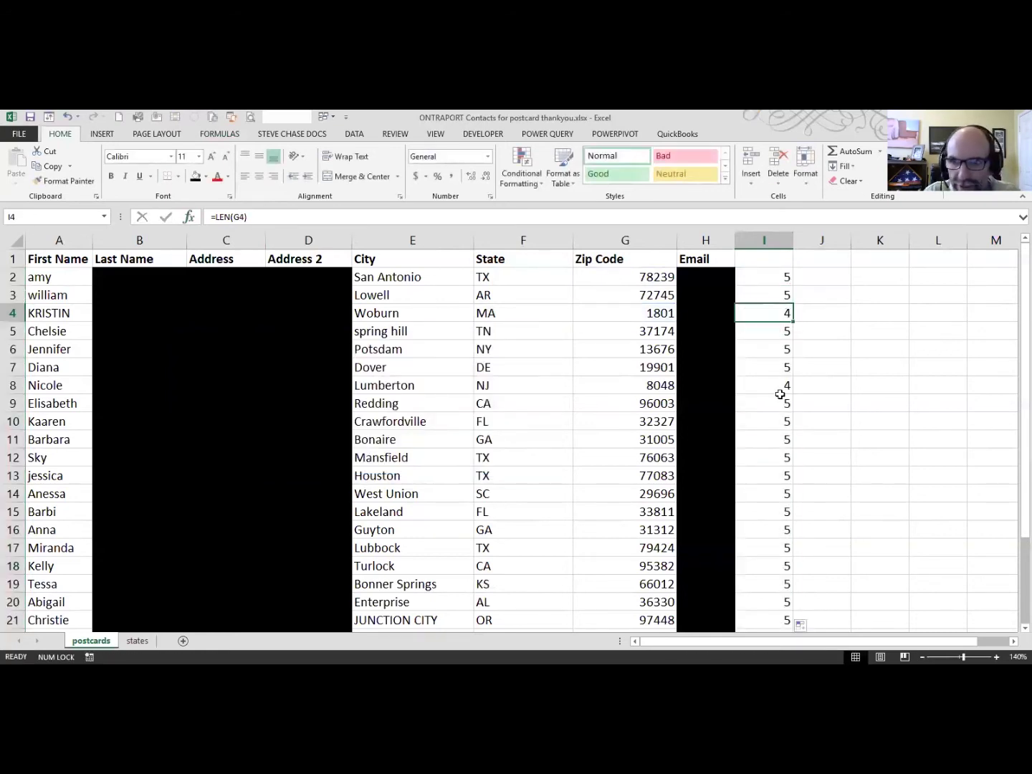
pyautogui.click(772, 388)
pyautogui.doubleClick(771, 388)
pyautogui.press('Escape')
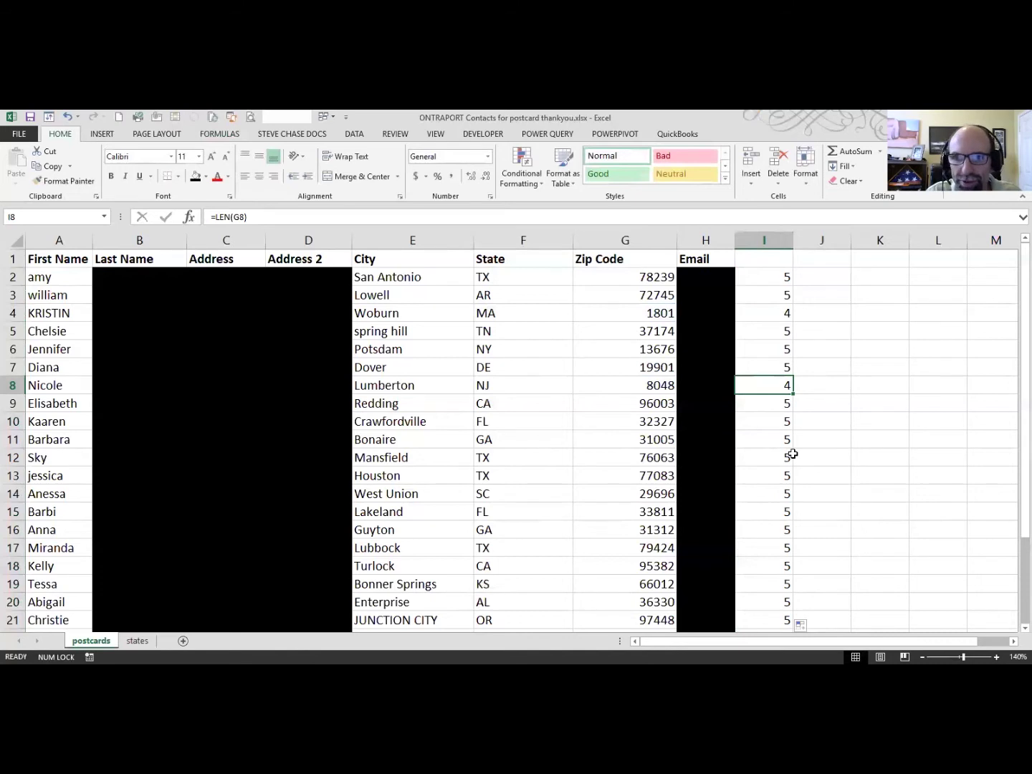
# - Try to add a leading 0 directly to the zip code in cell G4
pyautogui.doubleClick(631, 315)
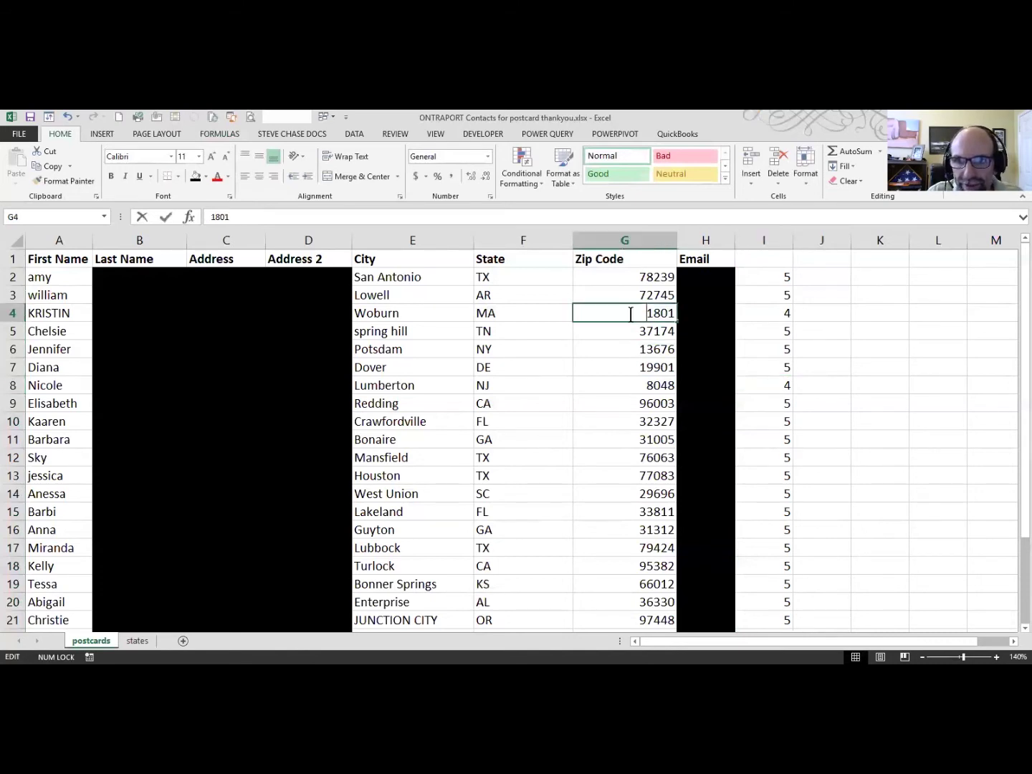
pyautogui.write('0')
pyautogui.press('Return')
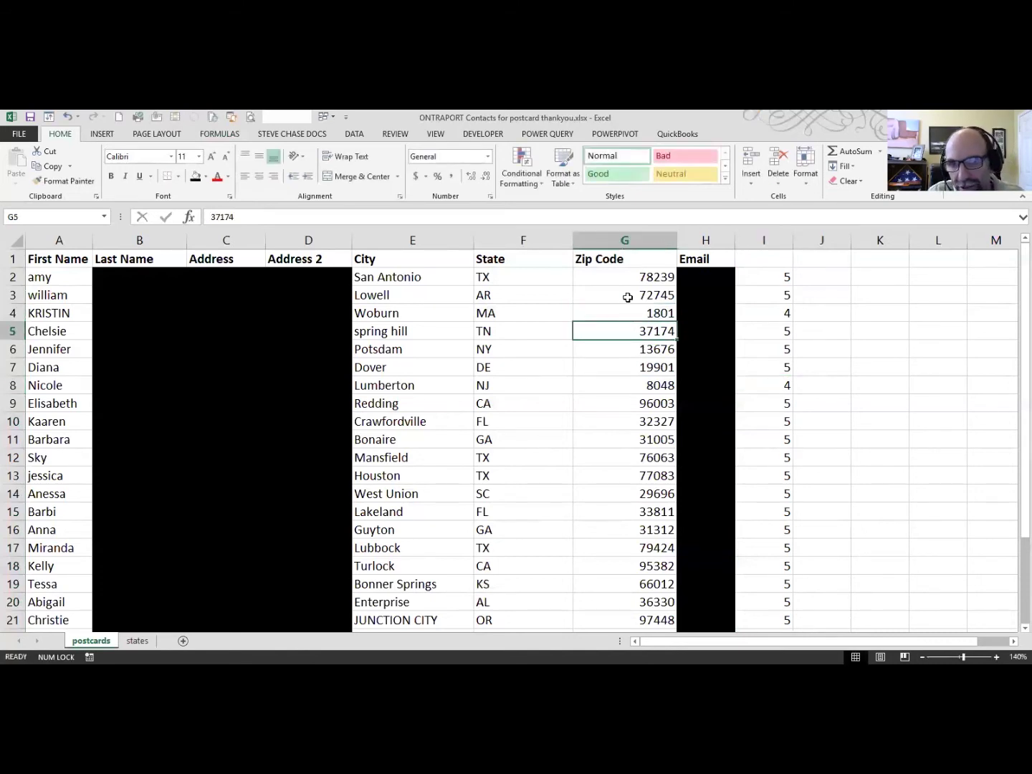
# - Check the number formats available for the zip codes in G2:G14 without applying any
pyautogui.moveTo(628, 276); pyautogui.dragTo(628, 493)
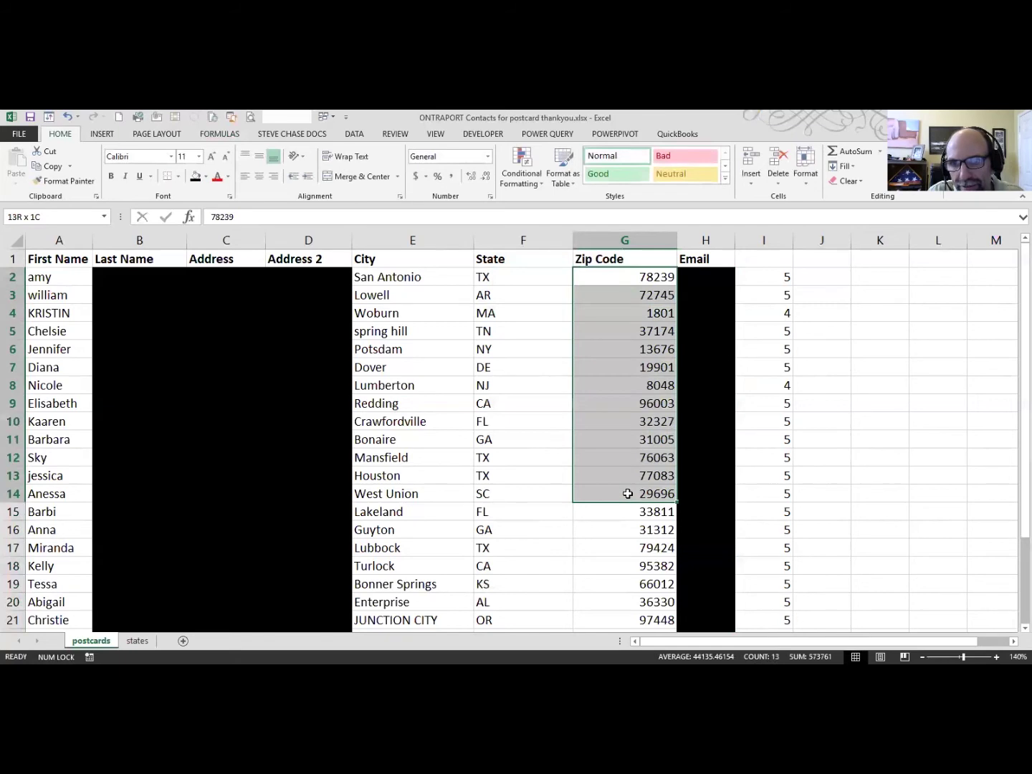
pyautogui.click(488, 156)
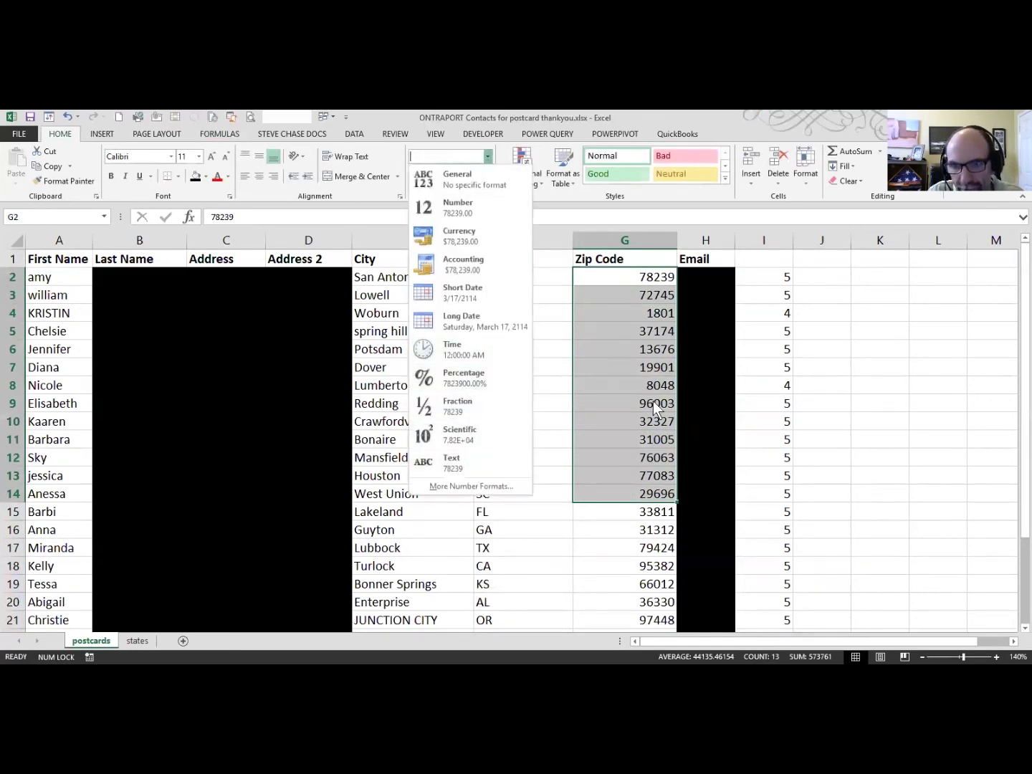
pyautogui.click(646, 334)
pyautogui.click(637, 275)
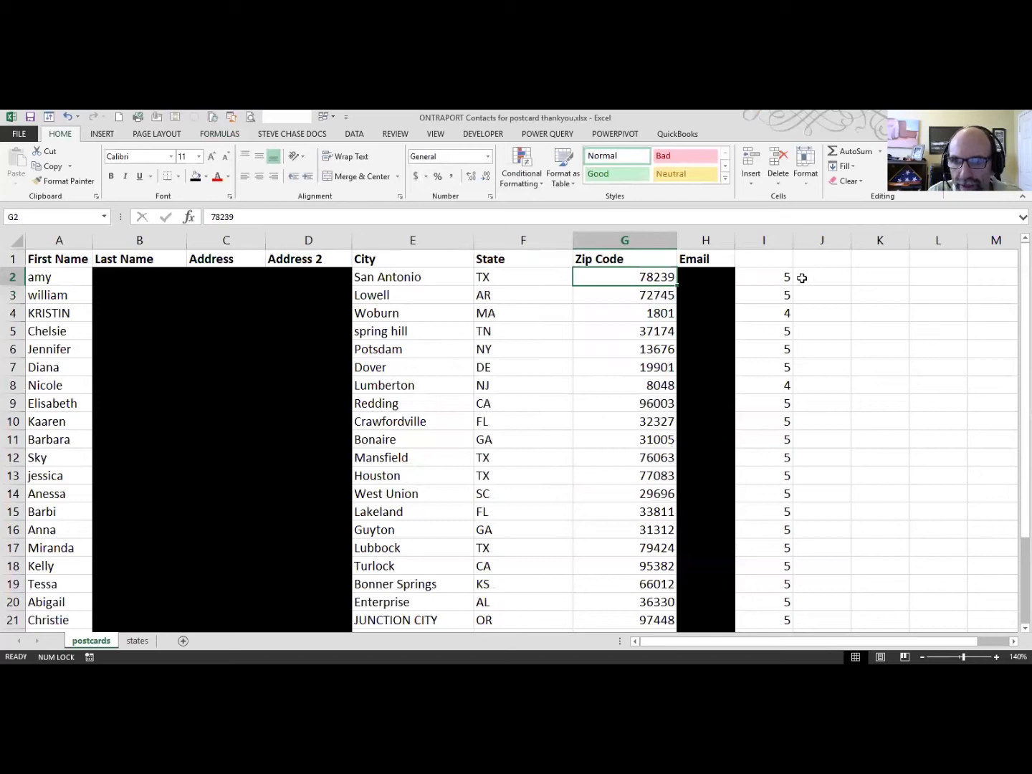
# - Clear the LEN results from the whole of column I
pyautogui.click(766, 240)
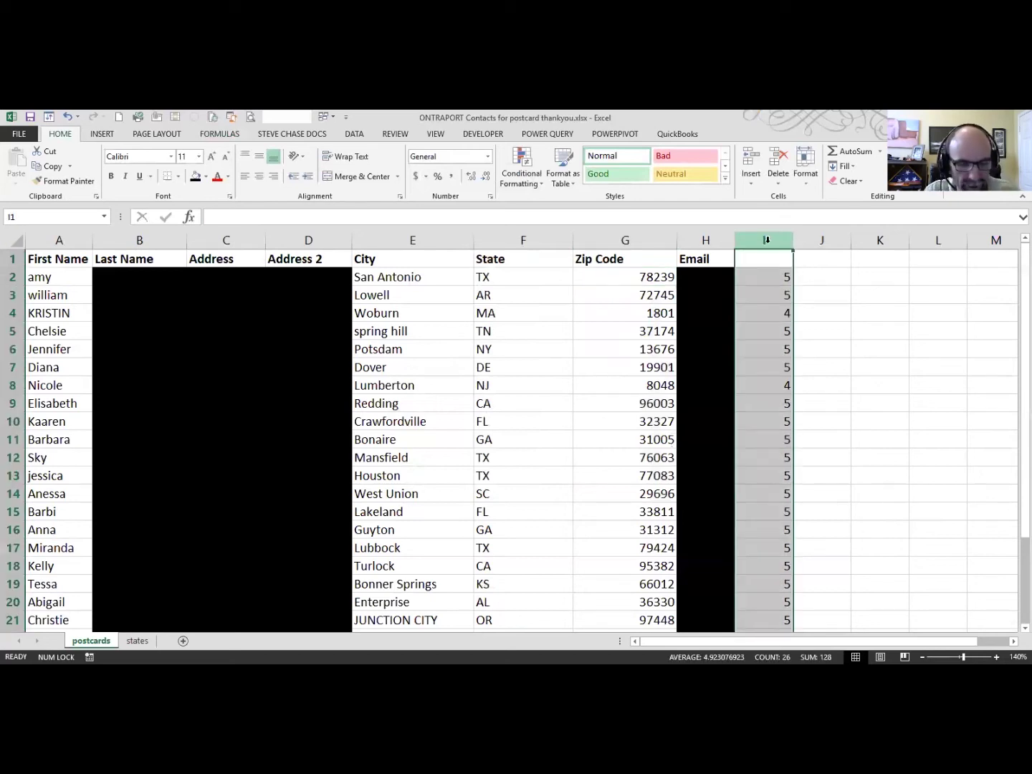
pyautogui.press('Delete')
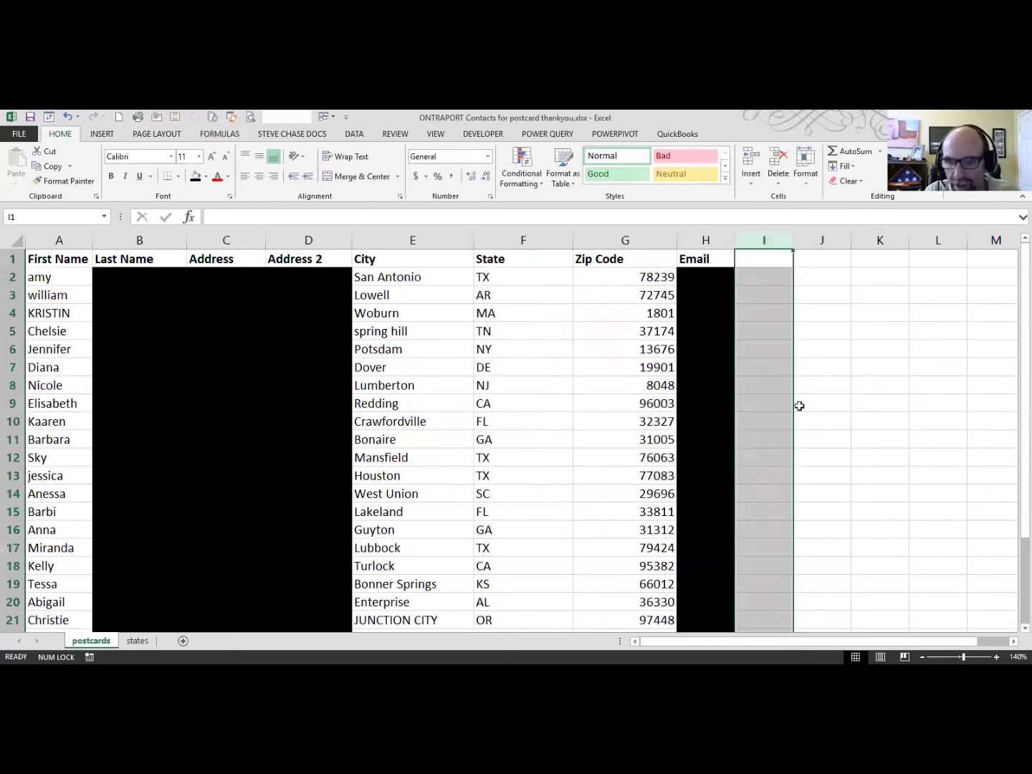
# - Enter the formula ="0"&G8 in cell I8 to put a zero in front of that row's zip code
pyautogui.click(758, 384)
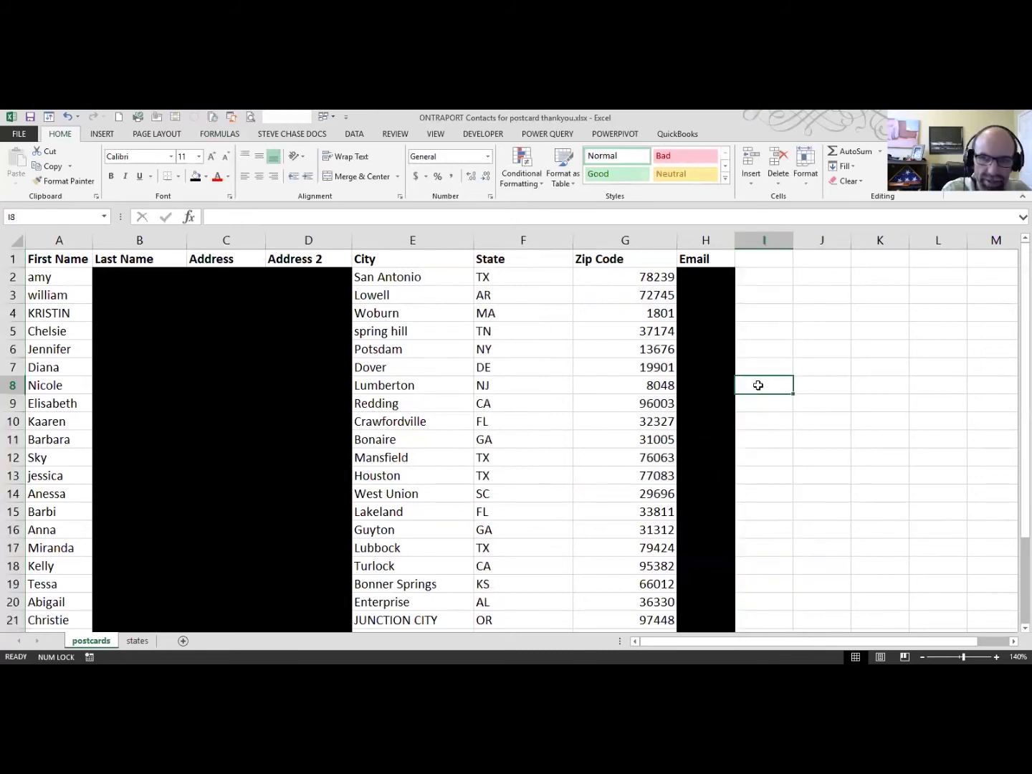
pyautogui.write('="')
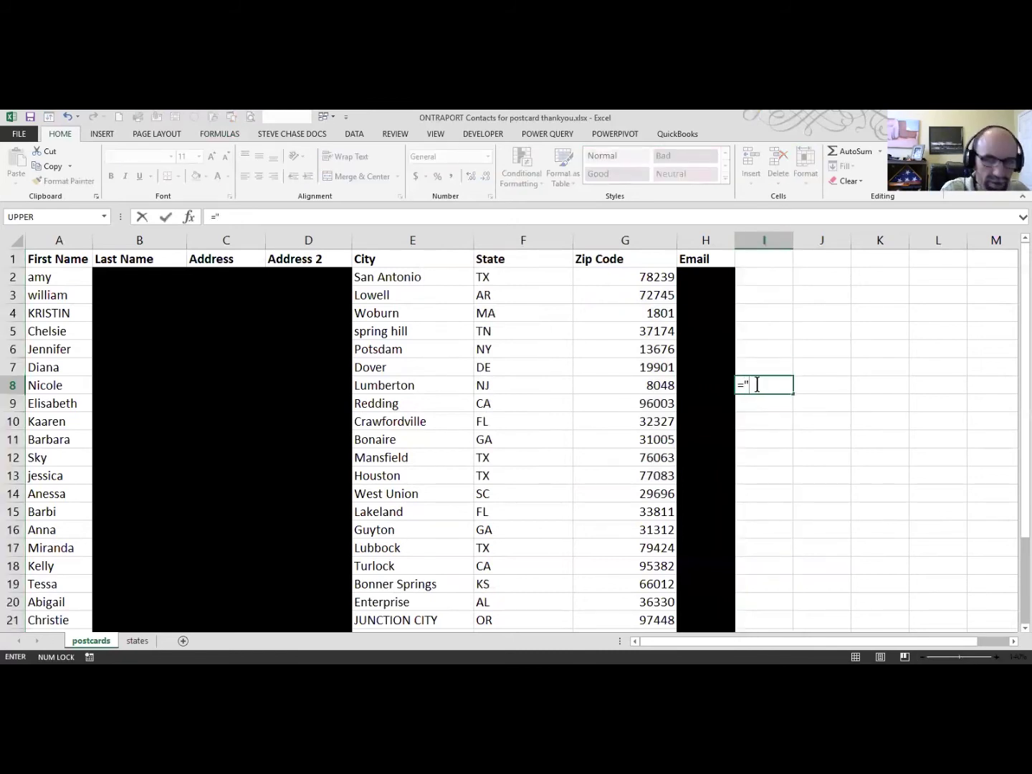
pyautogui.write('0"')
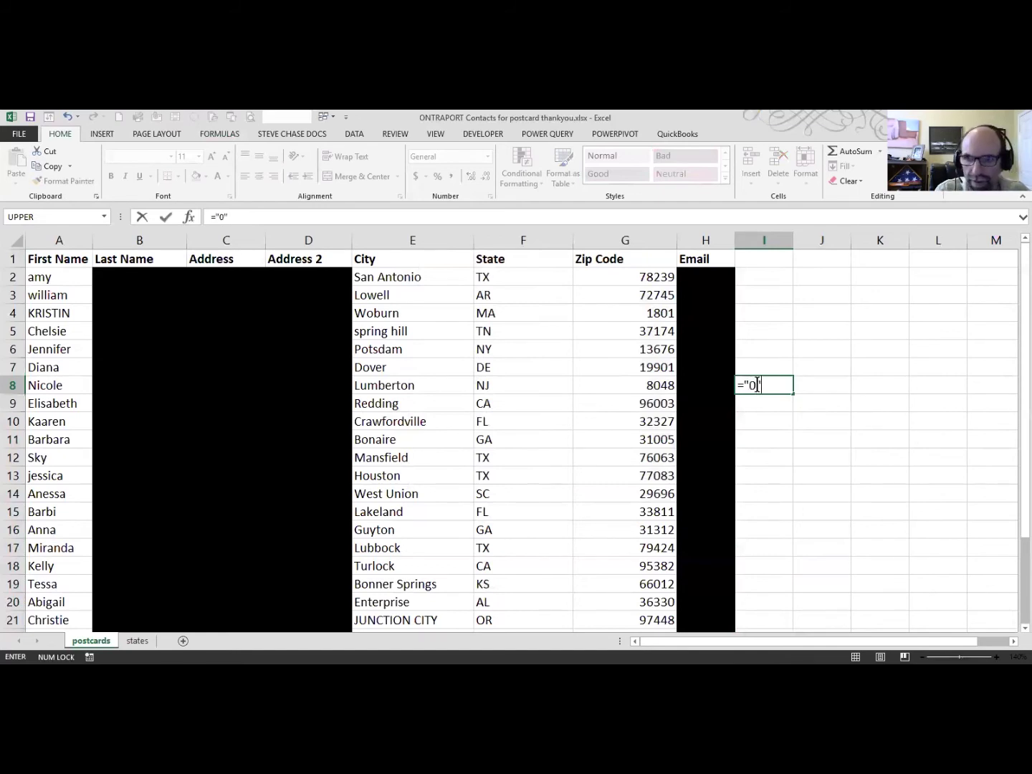
pyautogui.write('&')
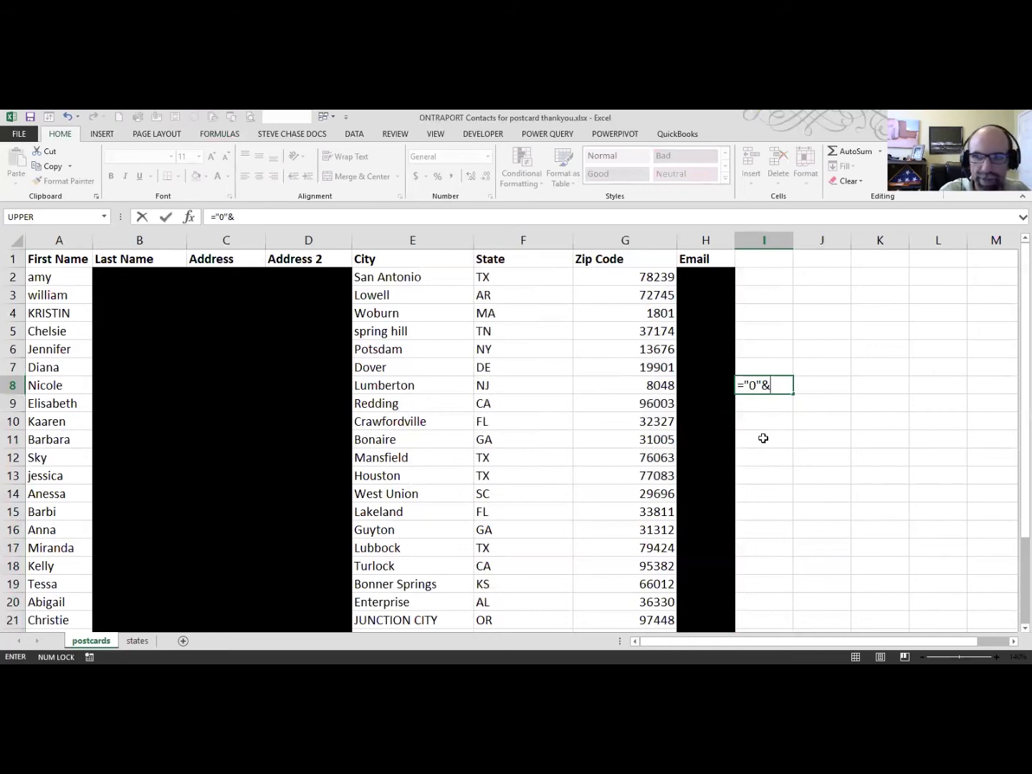
pyautogui.click(641, 385)
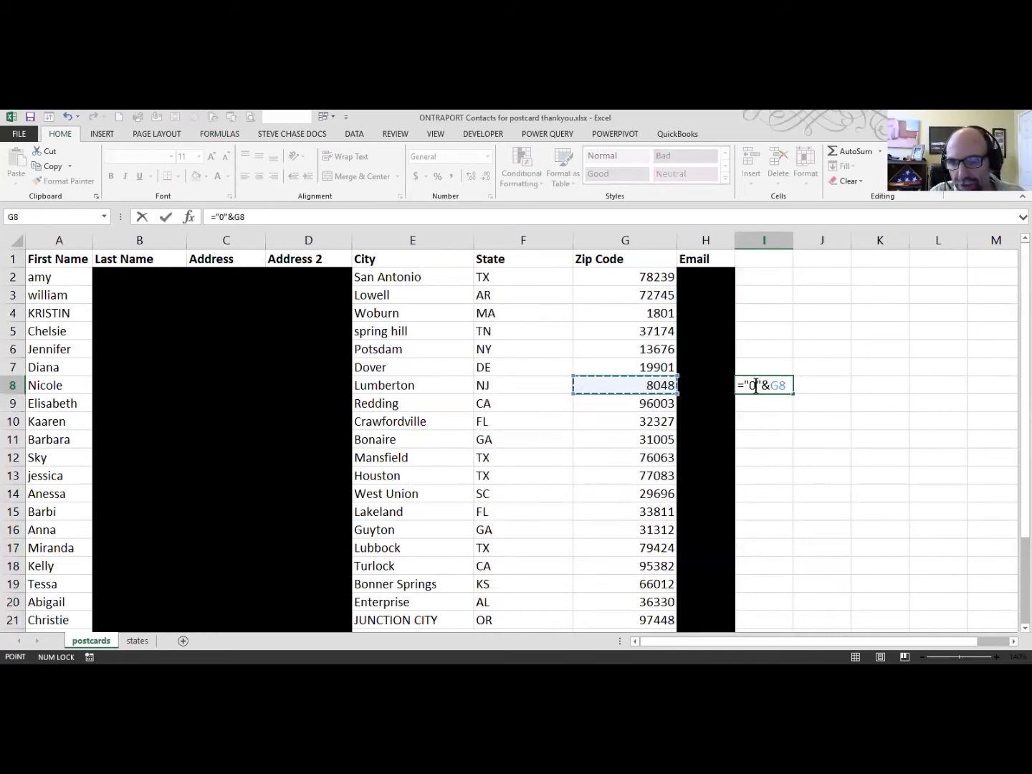
pyautogui.press('Return')
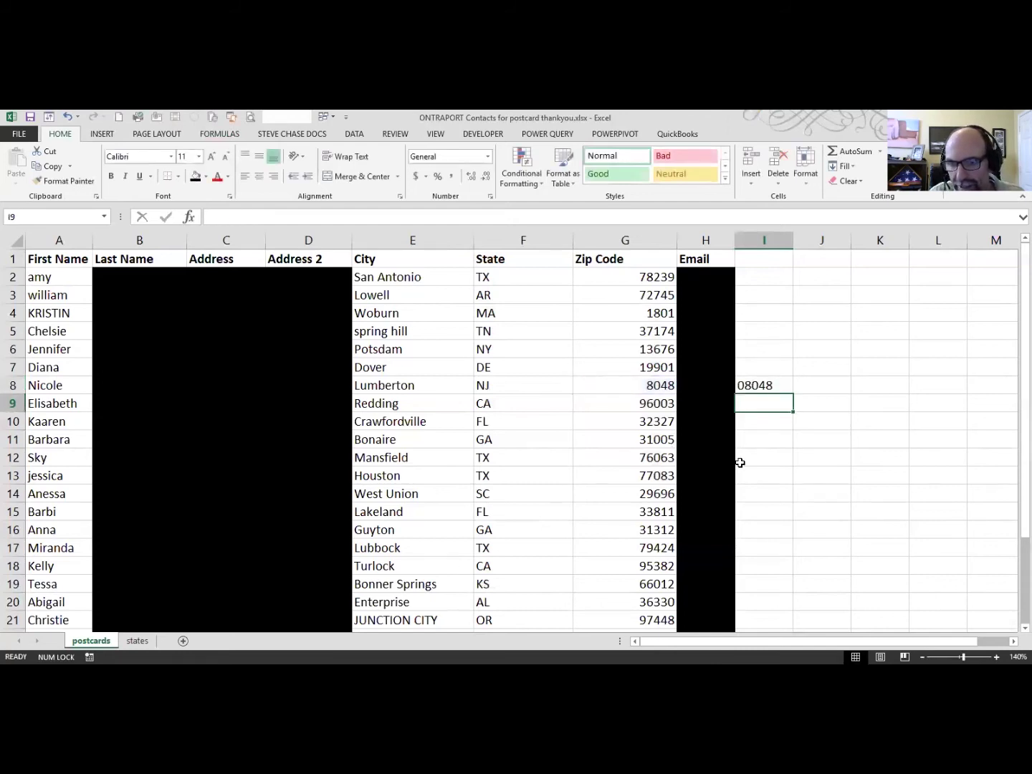
# - Fill the leading-zero formula from I8 down to I16, and delete the contents of I8:I16 again
pyautogui.click(784, 386)
pyautogui.moveTo(791, 394); pyautogui.dragTo(795, 542)
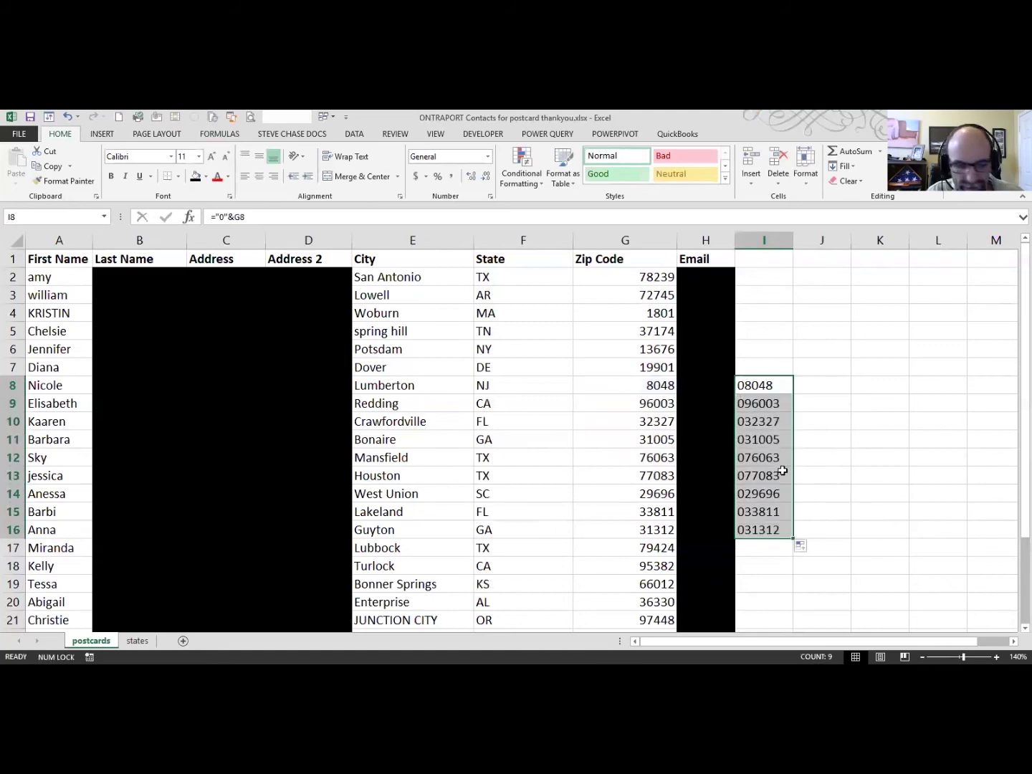
pyautogui.press('Delete')
# - Look up the description of the IF function among the logical functions for cell I2
pyautogui.click(763, 277)
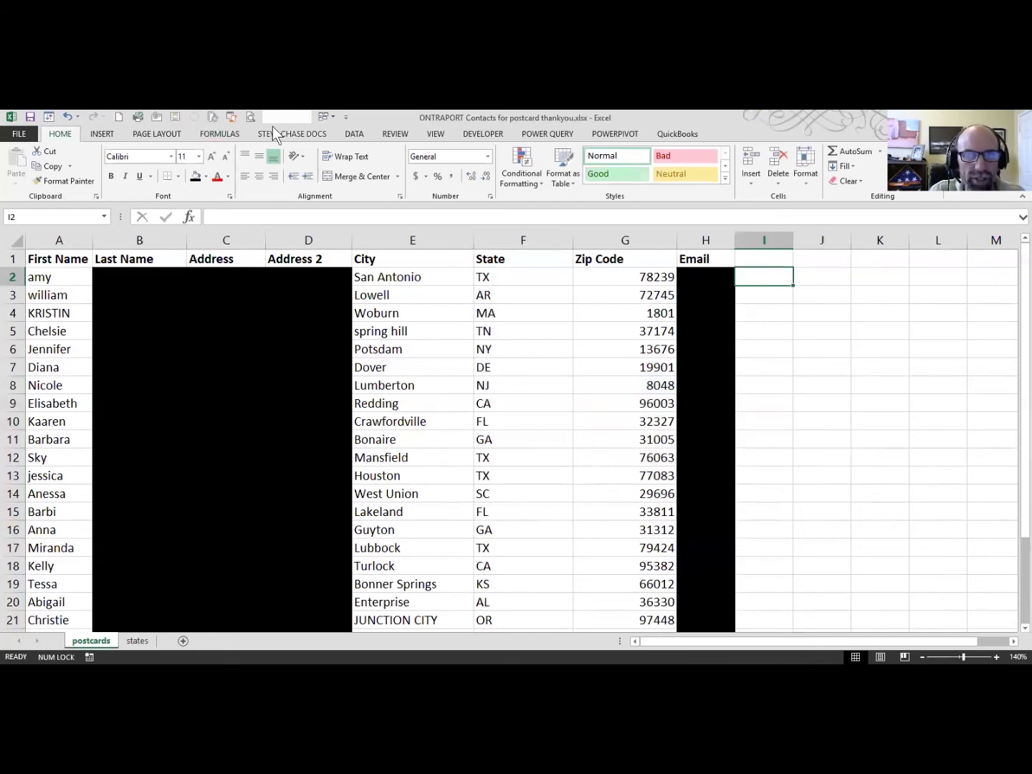
pyautogui.click(233, 133)
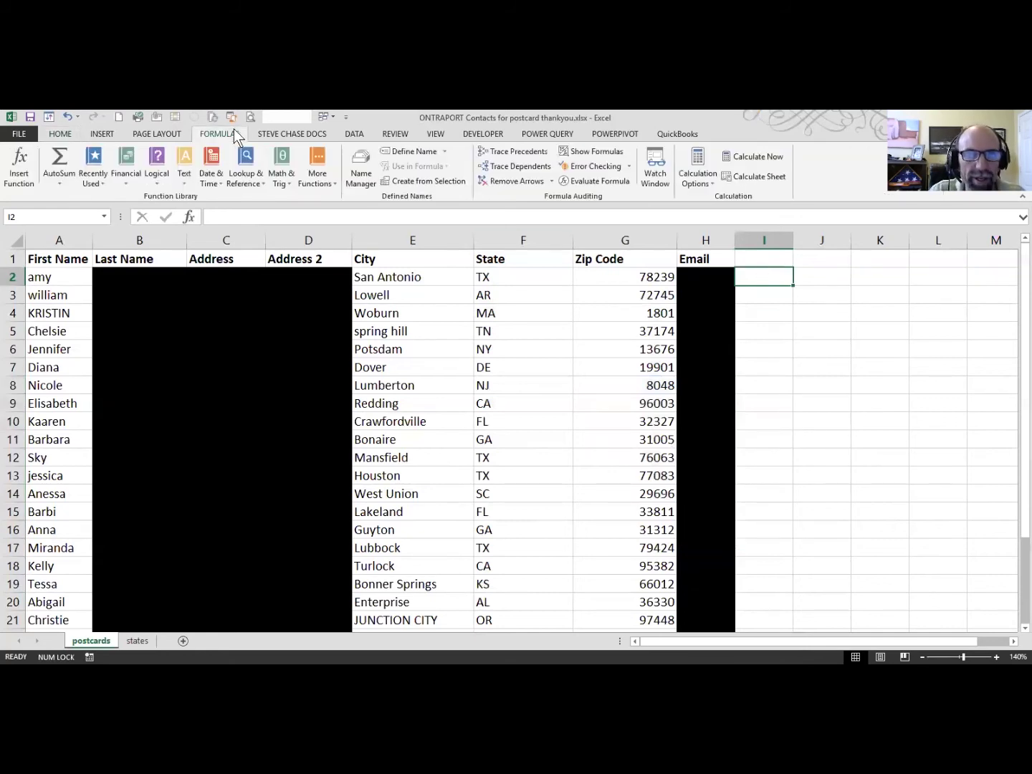
pyautogui.click(159, 174)
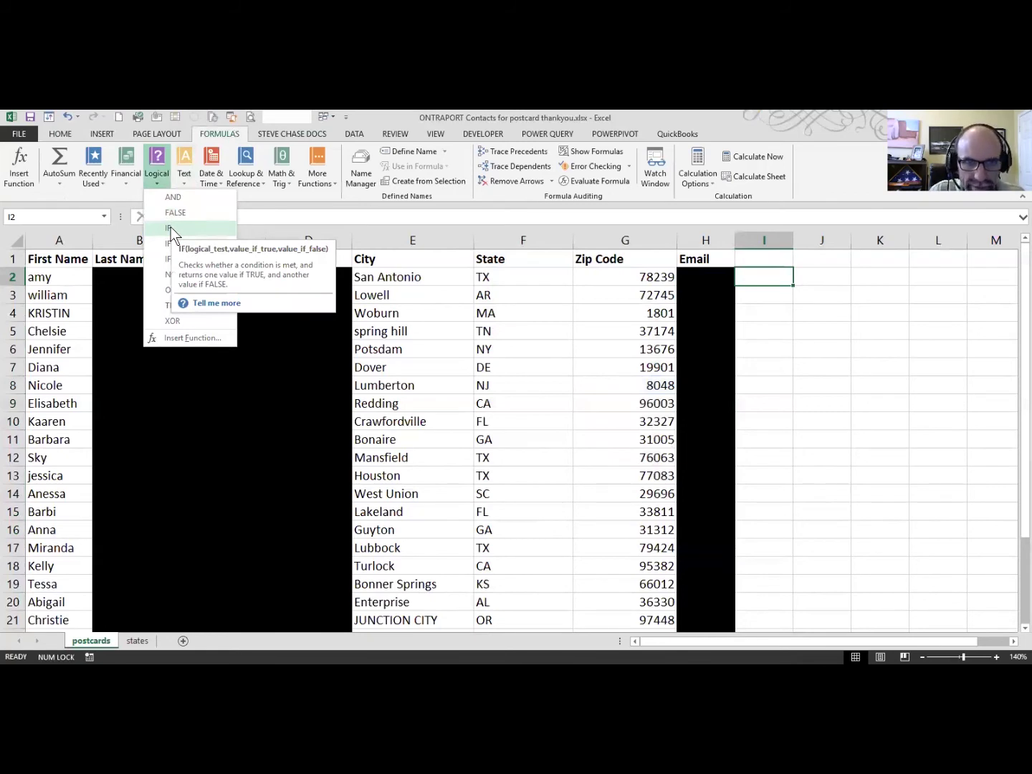
# - Write the formula =IF(LEN(G2)=4,"0"&G2,G2) in cell I2 to prefix a zero only to four-digit zip codes
pyautogui.click(763, 272)
pyautogui.write('=')
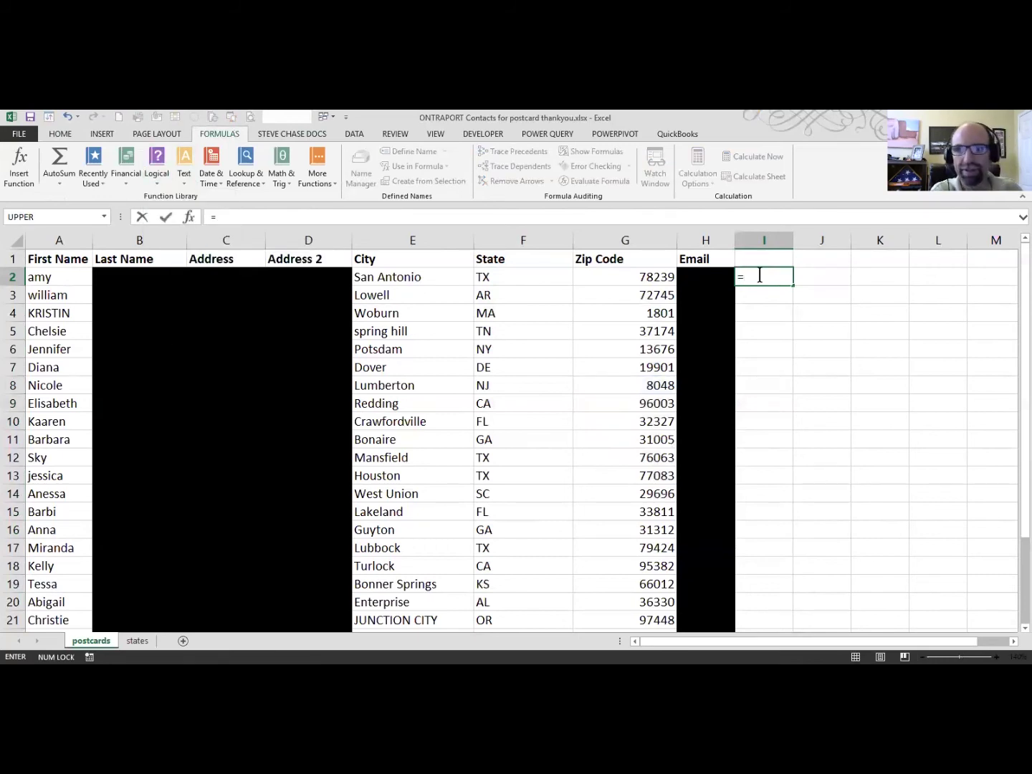
pyautogui.write('if(')
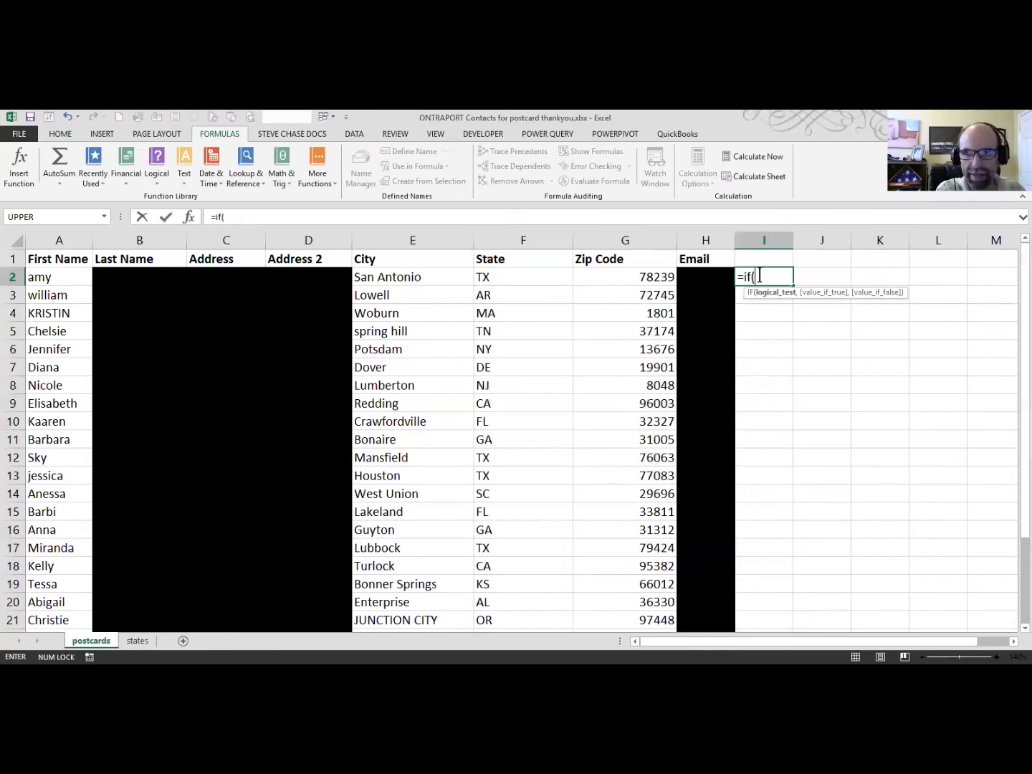
pyautogui.write('len(')
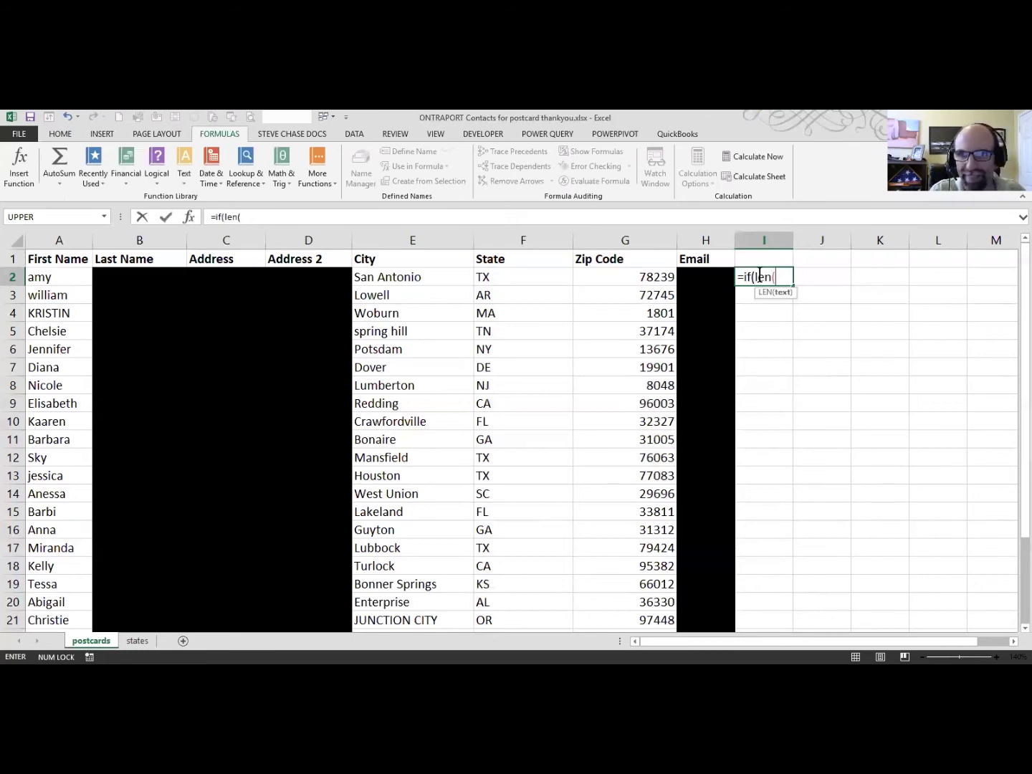
pyautogui.click(649, 276)
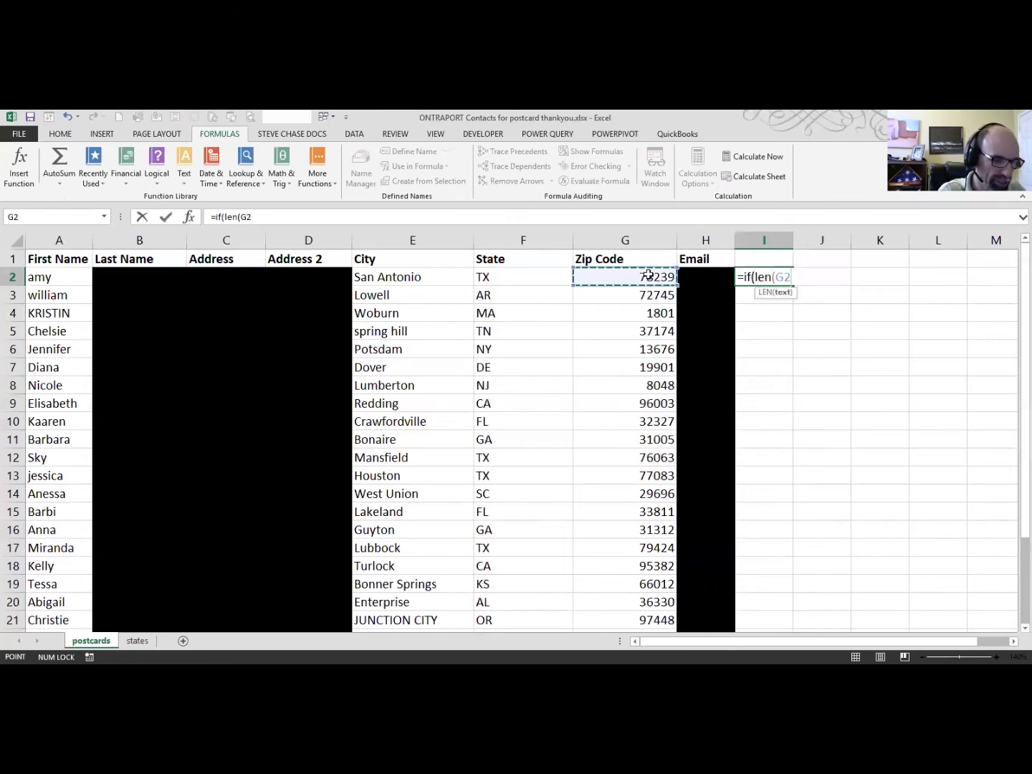
pyautogui.write(')=4')
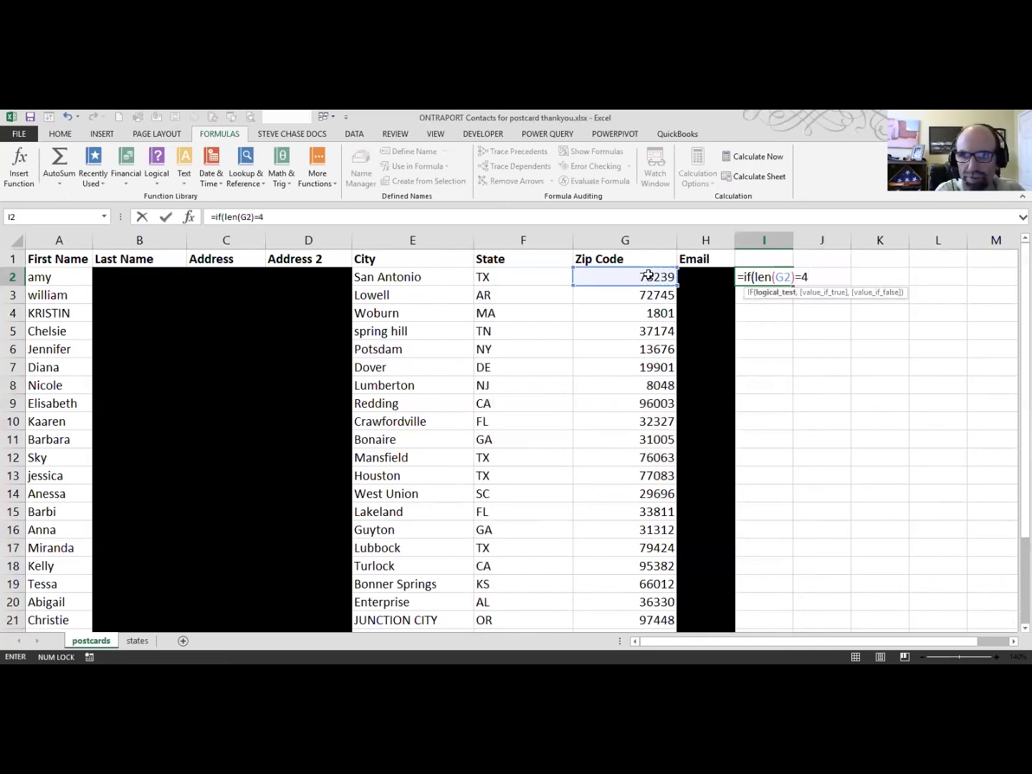
pyautogui.write(',')
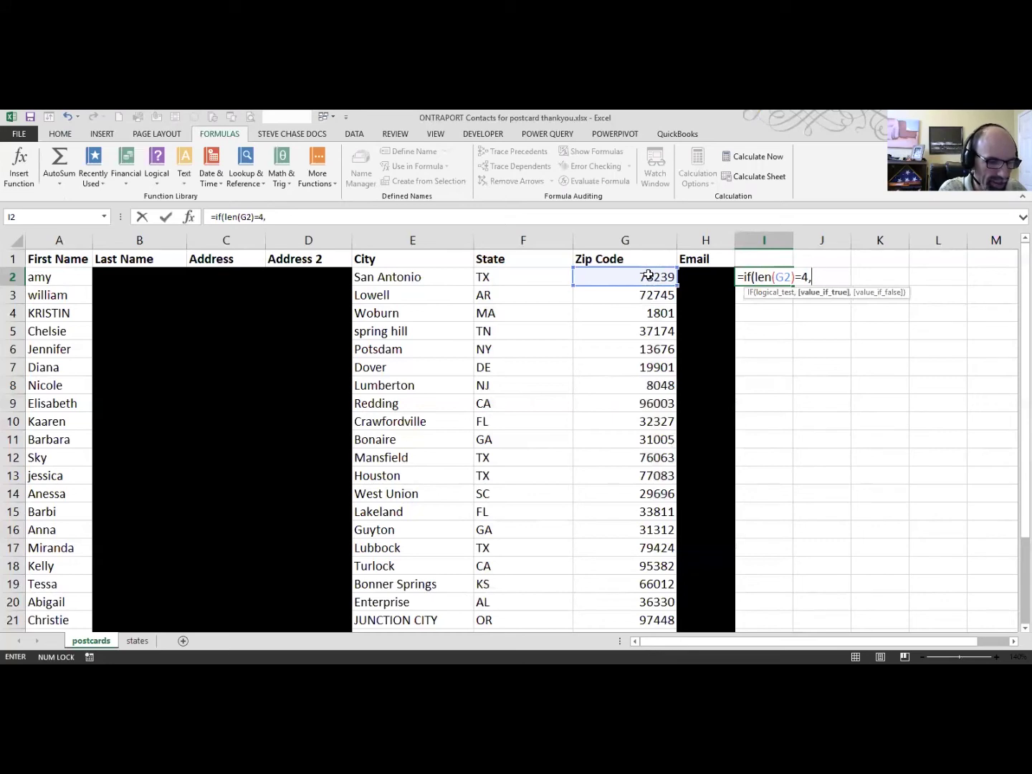
pyautogui.write('"0"')
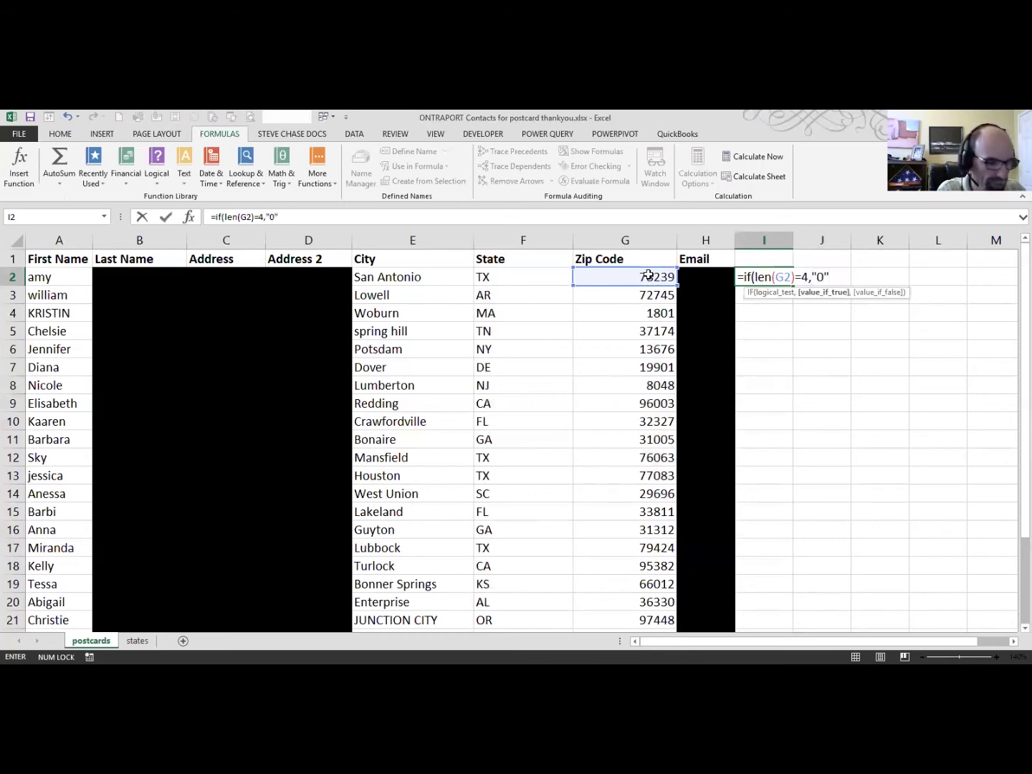
pyautogui.write('&')
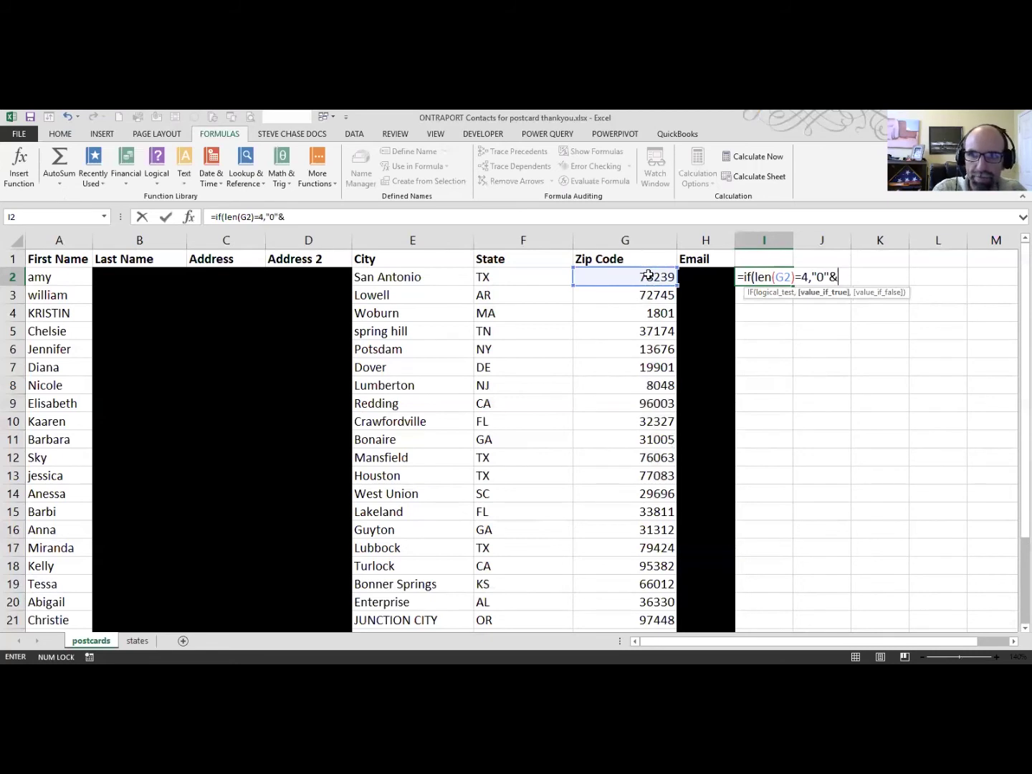
pyautogui.click(647, 275)
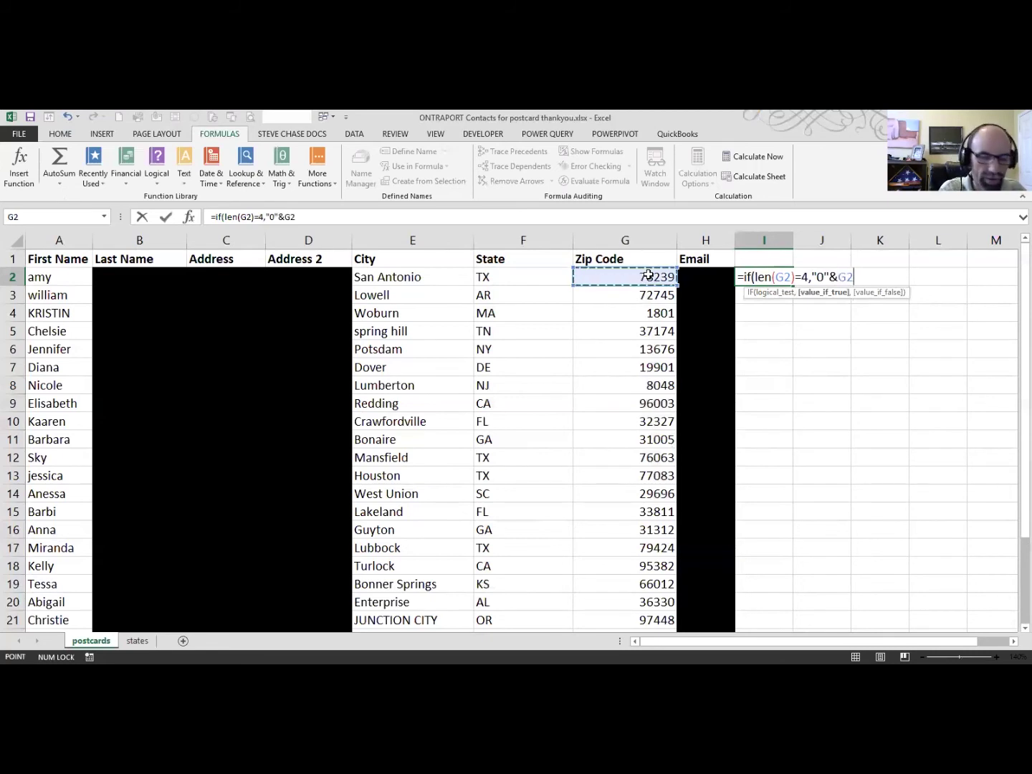
pyautogui.write(',')
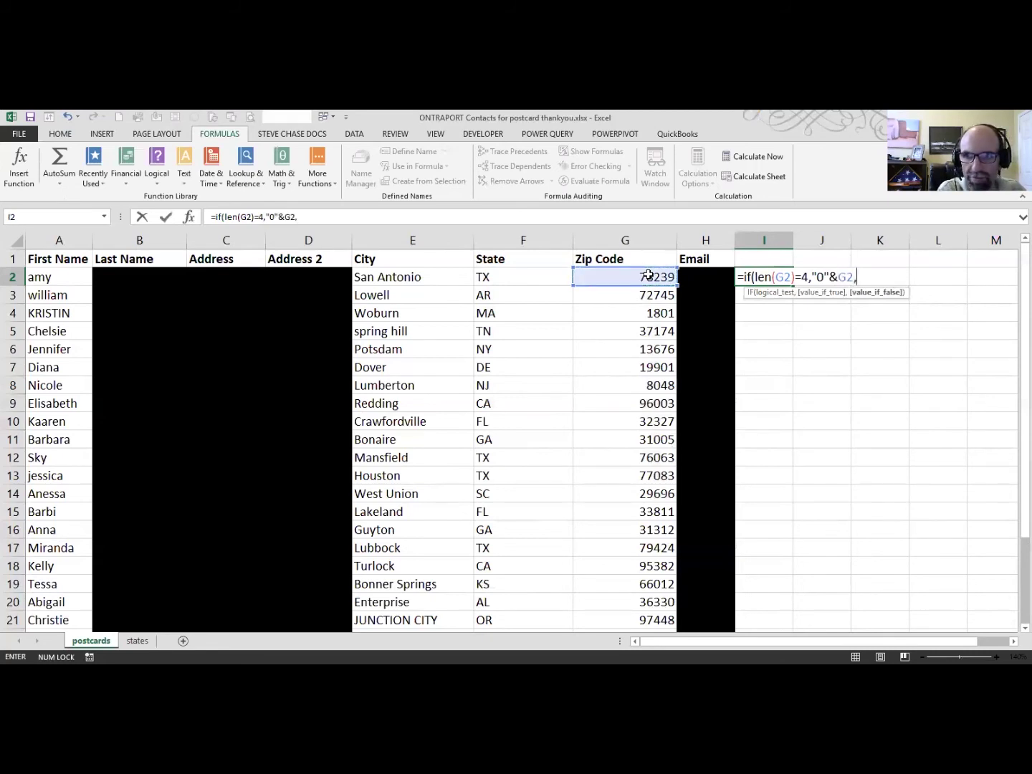
pyautogui.click(648, 276)
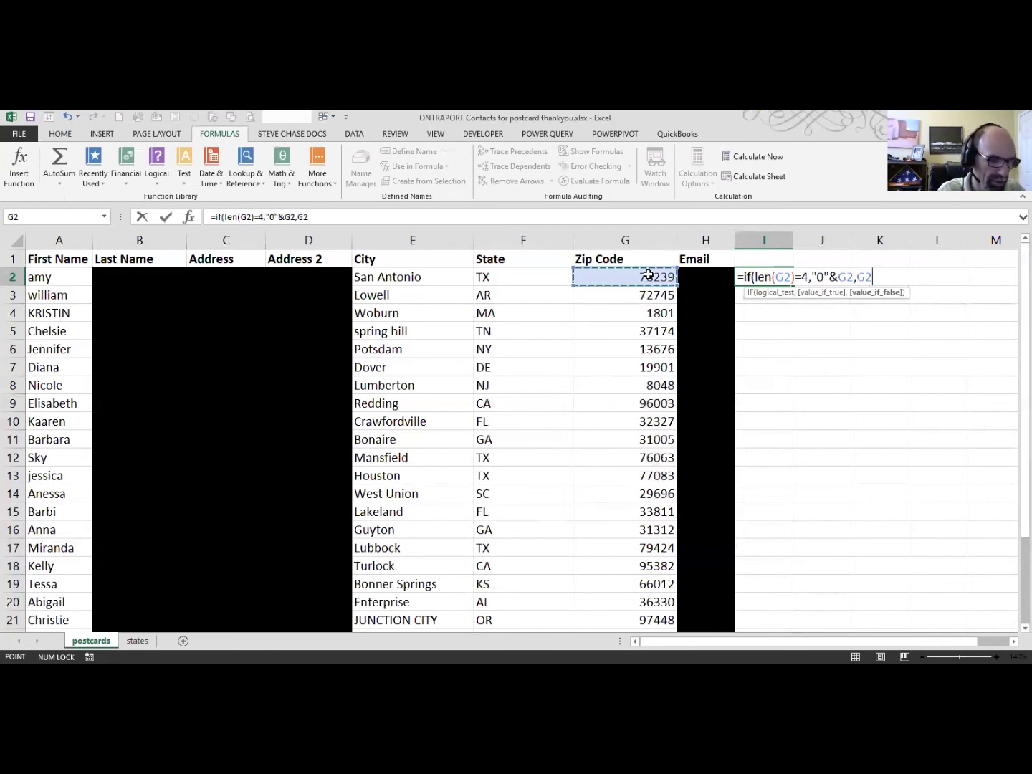
pyautogui.write(')')
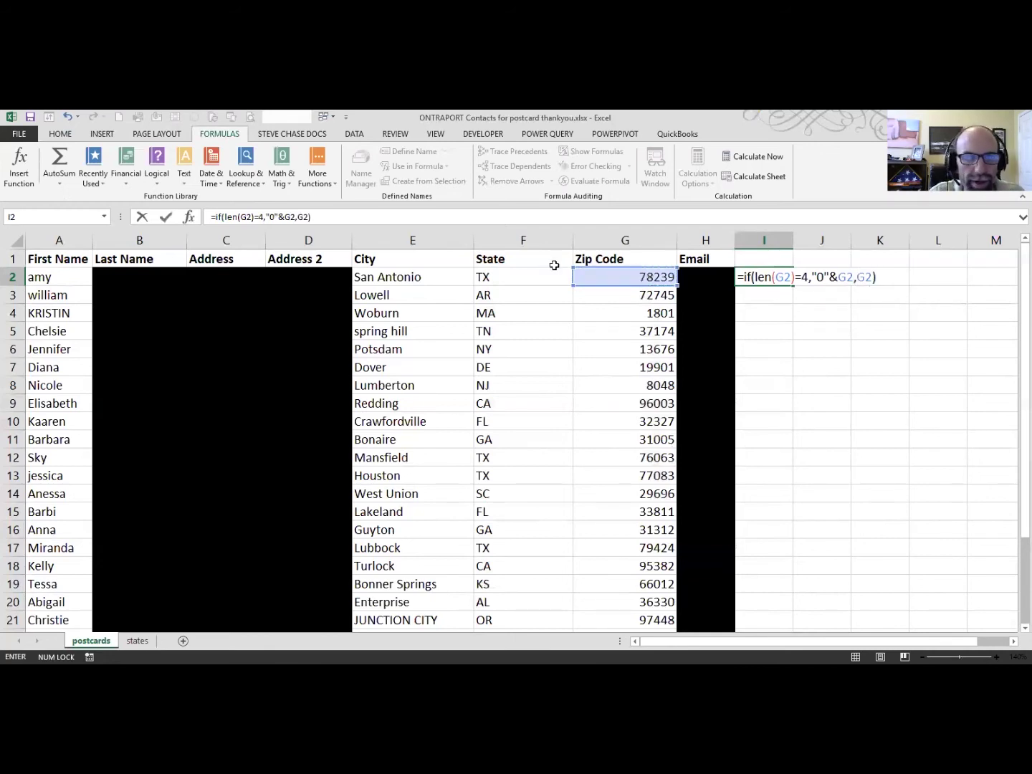
# - Review the logical test, value-if-true and value-if-false arguments of the IF formula in cell I2
pyautogui.click(190, 217)
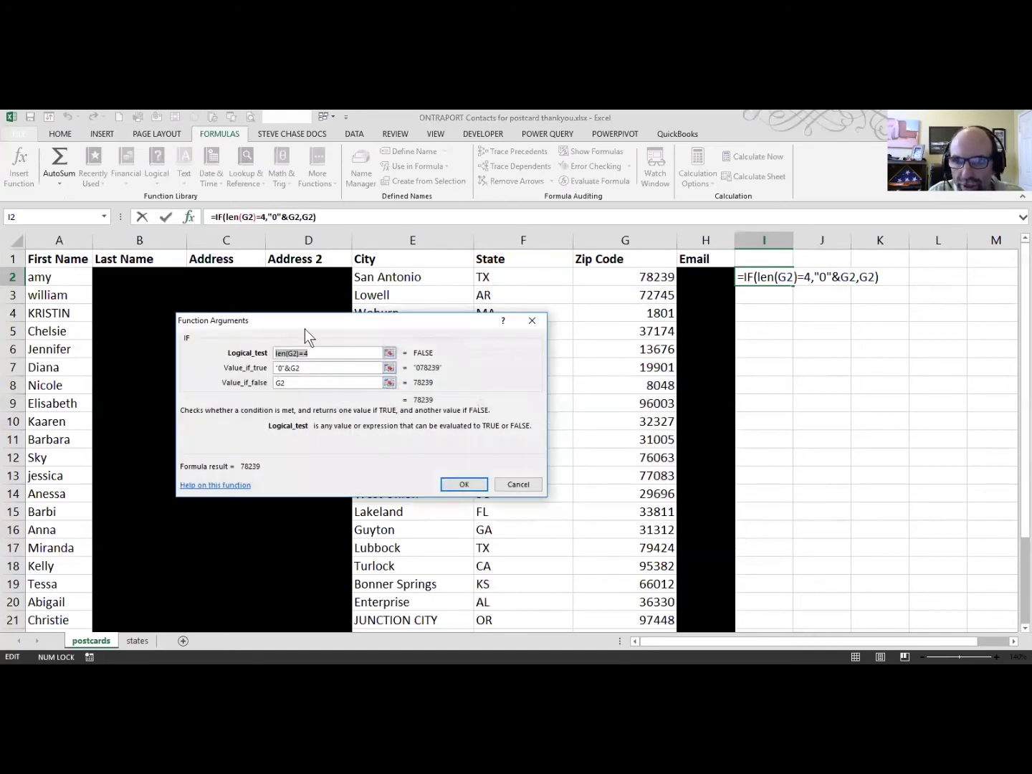
pyautogui.moveTo(305, 329); pyautogui.dragTo(635, 312)
pyautogui.click(644, 351)
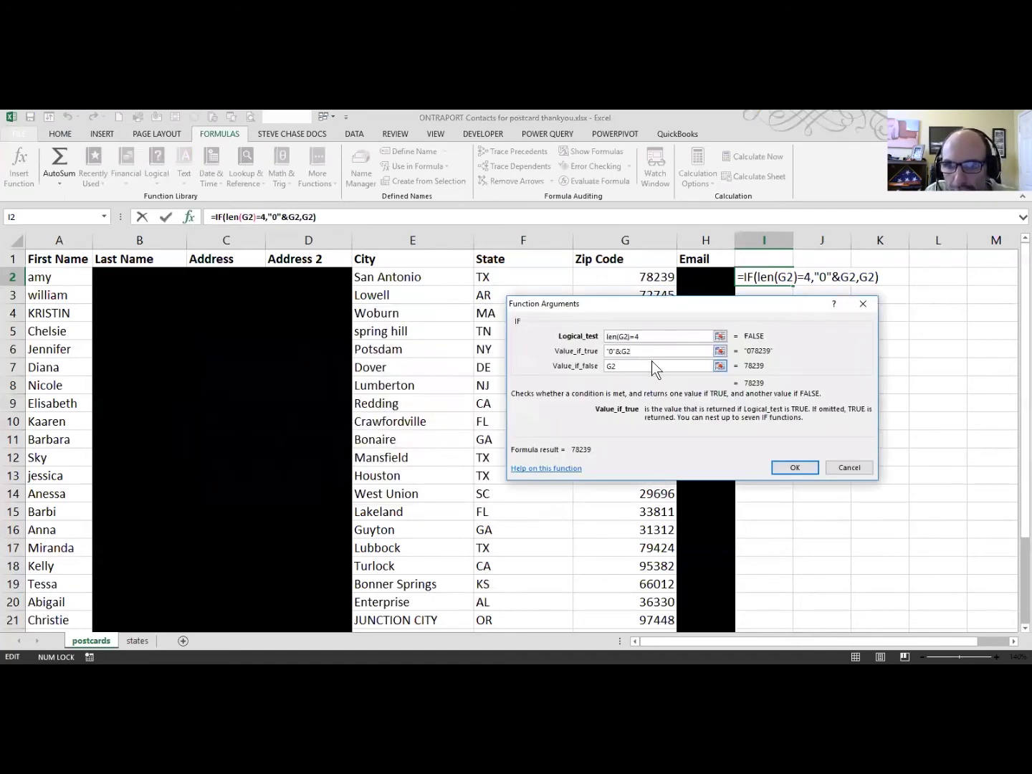
pyautogui.click(651, 365)
pyautogui.click(643, 352)
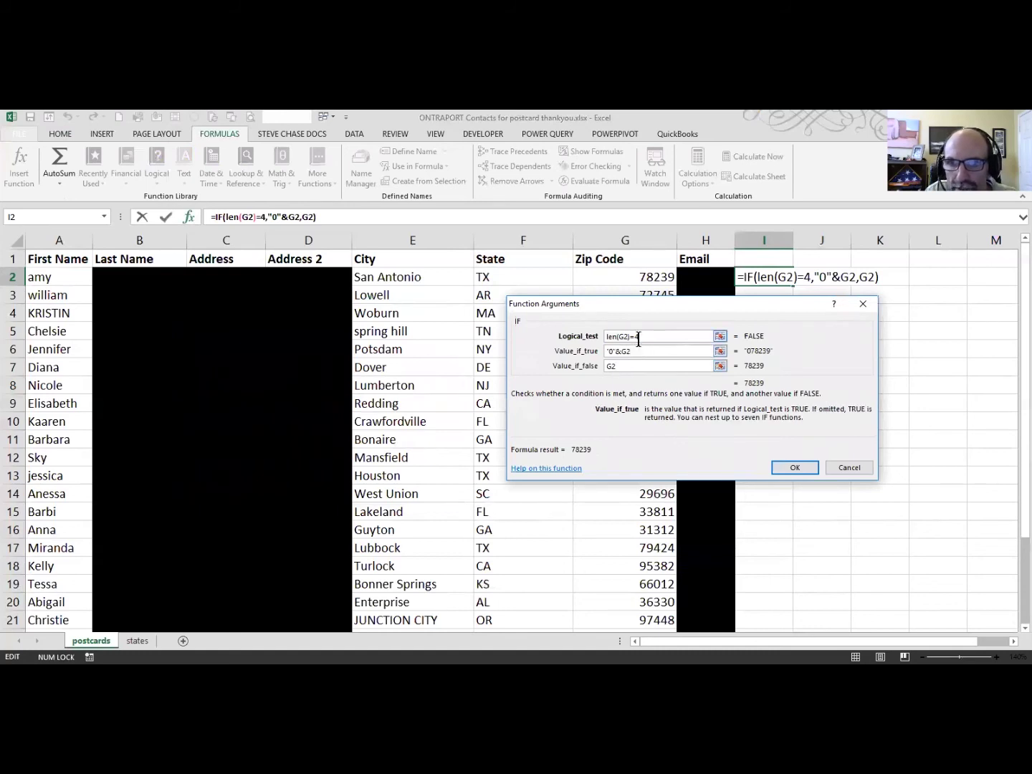
pyautogui.moveTo(648, 338); pyautogui.dragTo(608, 344)
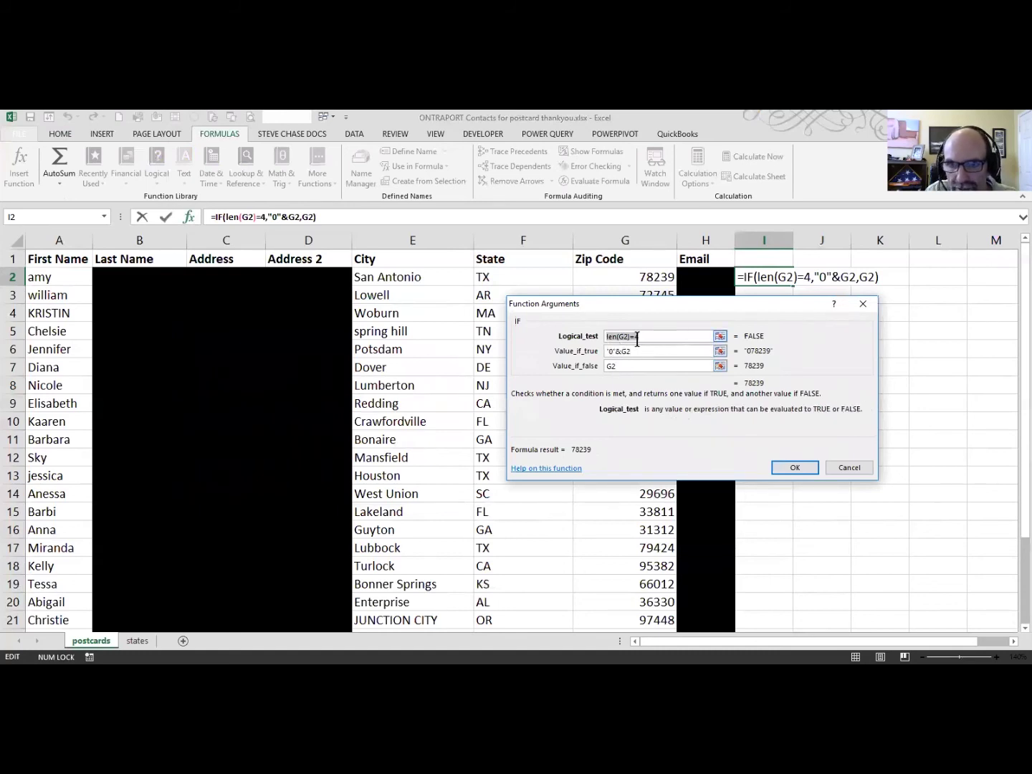
pyautogui.click(610, 352)
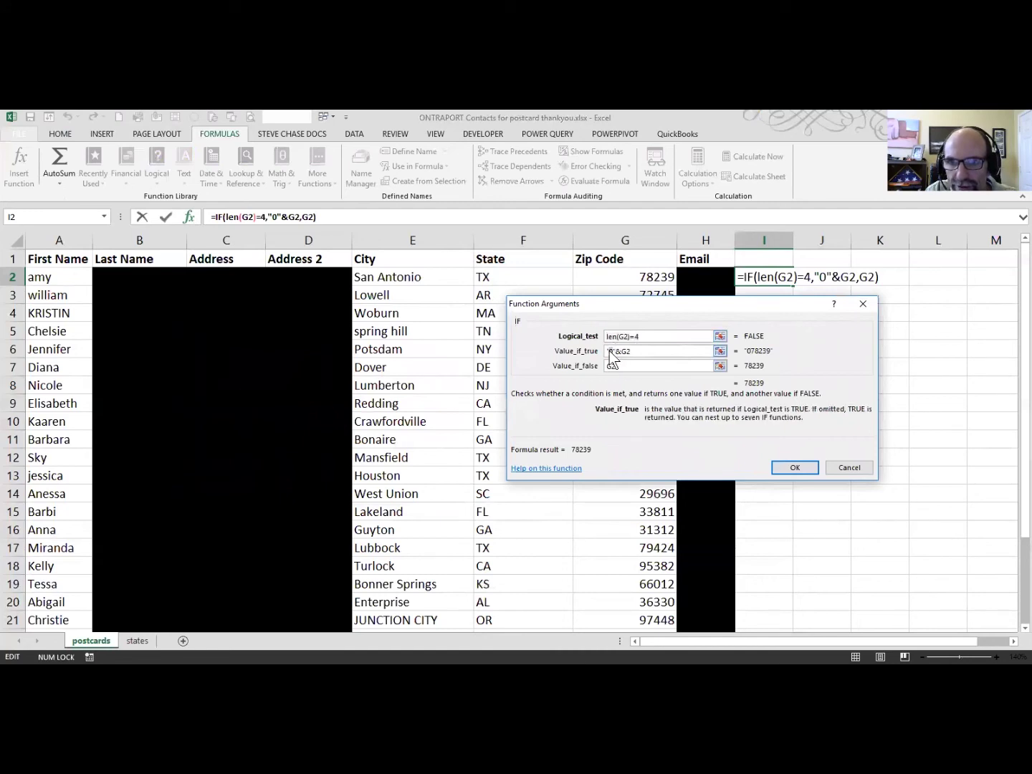
pyautogui.click(616, 366)
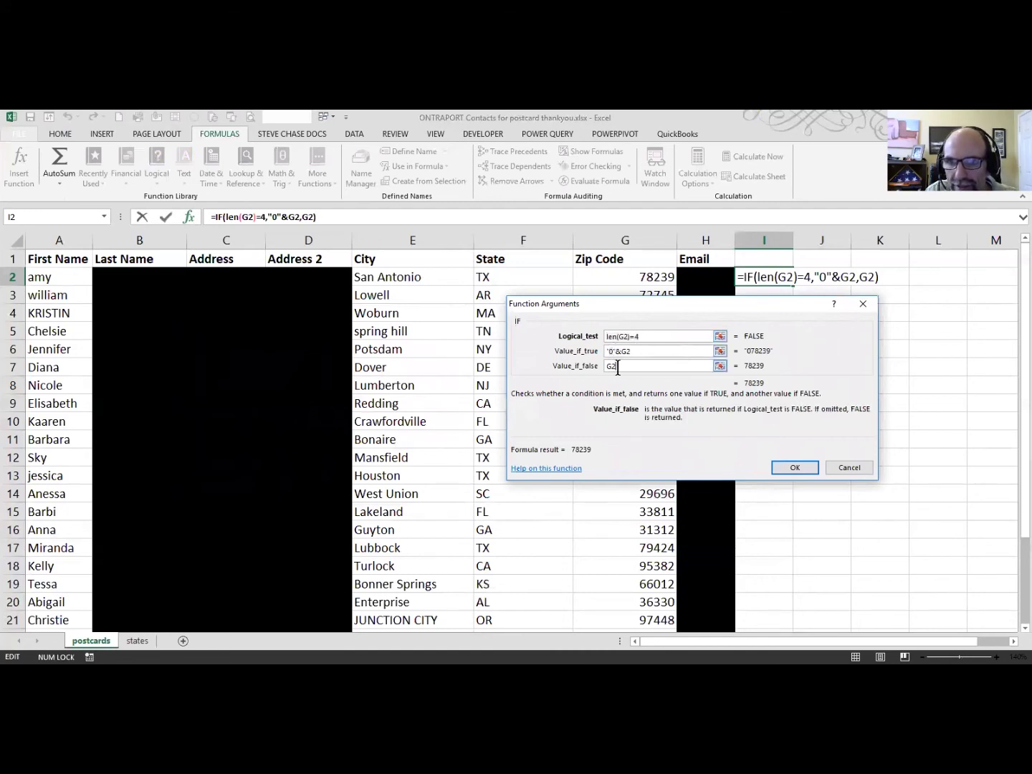
# - Accept the IF formula in I2, fill it down column I beside the list, and right-align the filled cells
pyautogui.click(798, 465)
pyautogui.doubleClick(792, 285)
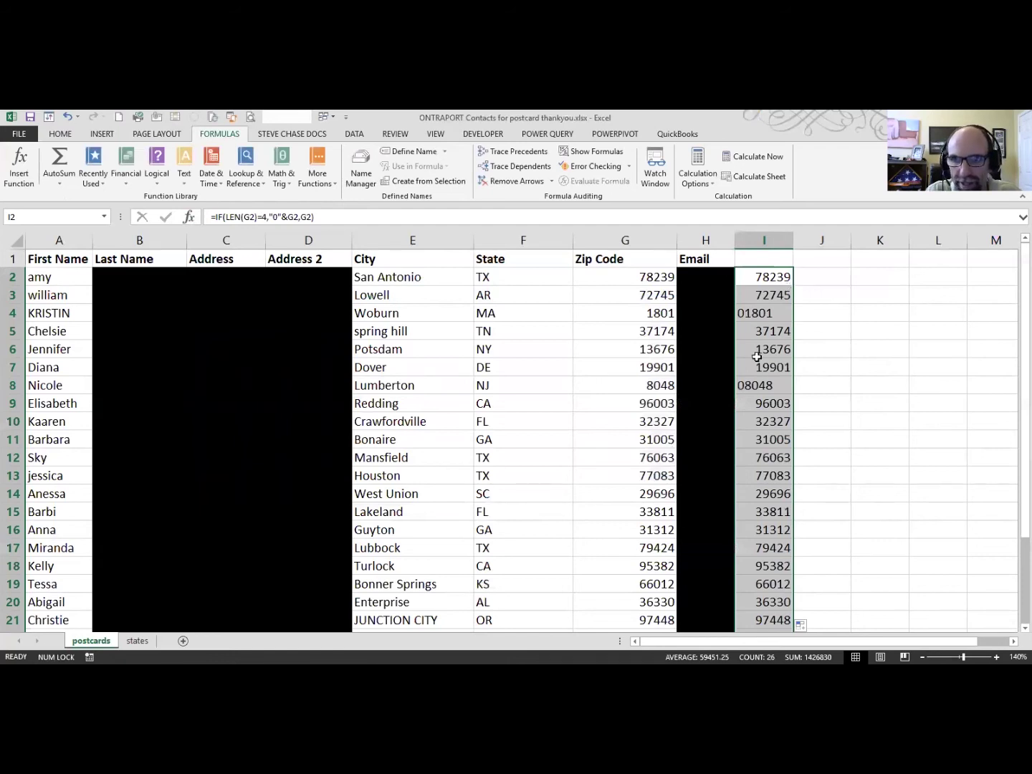
pyautogui.click(60, 135)
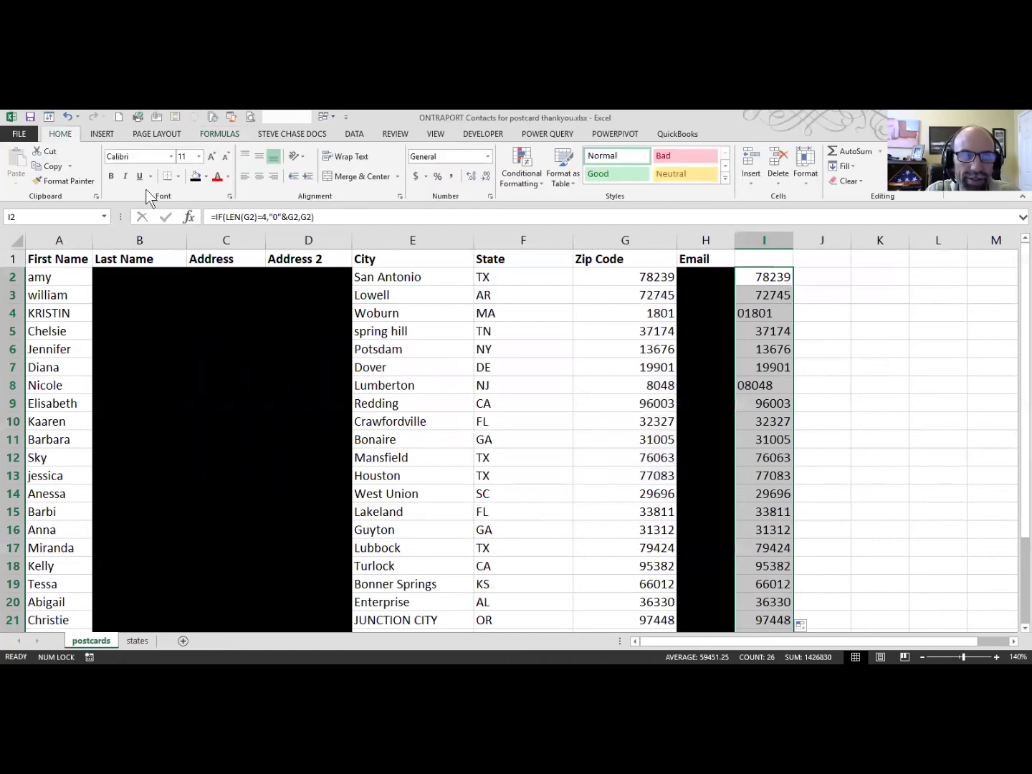
pyautogui.click(275, 182)
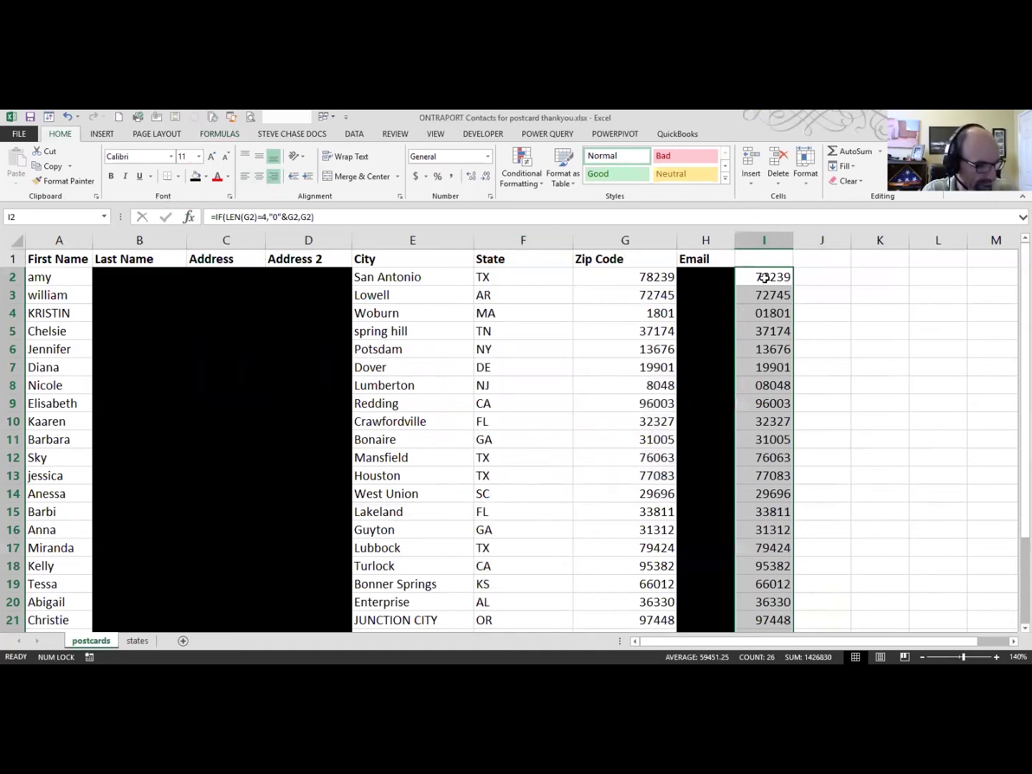
# - Copy the corrected zip codes from column I into the Zip Code column as values, and clear column I
pyautogui.hotkey('ctrl', 'c')
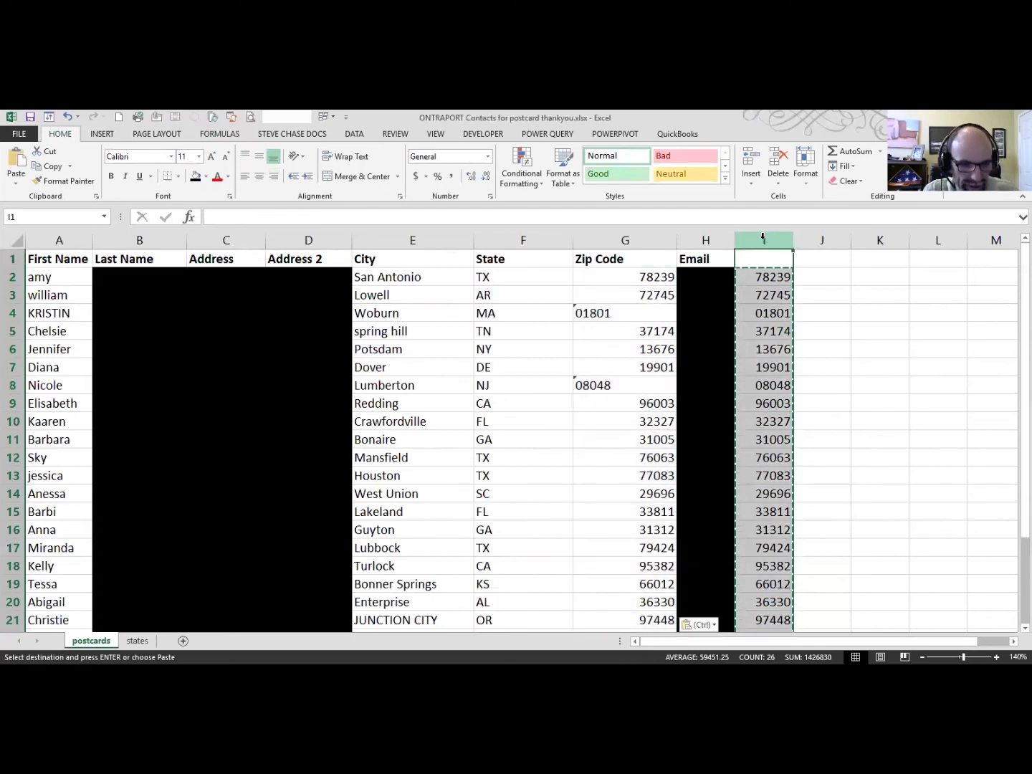
pyautogui.press('Delete')
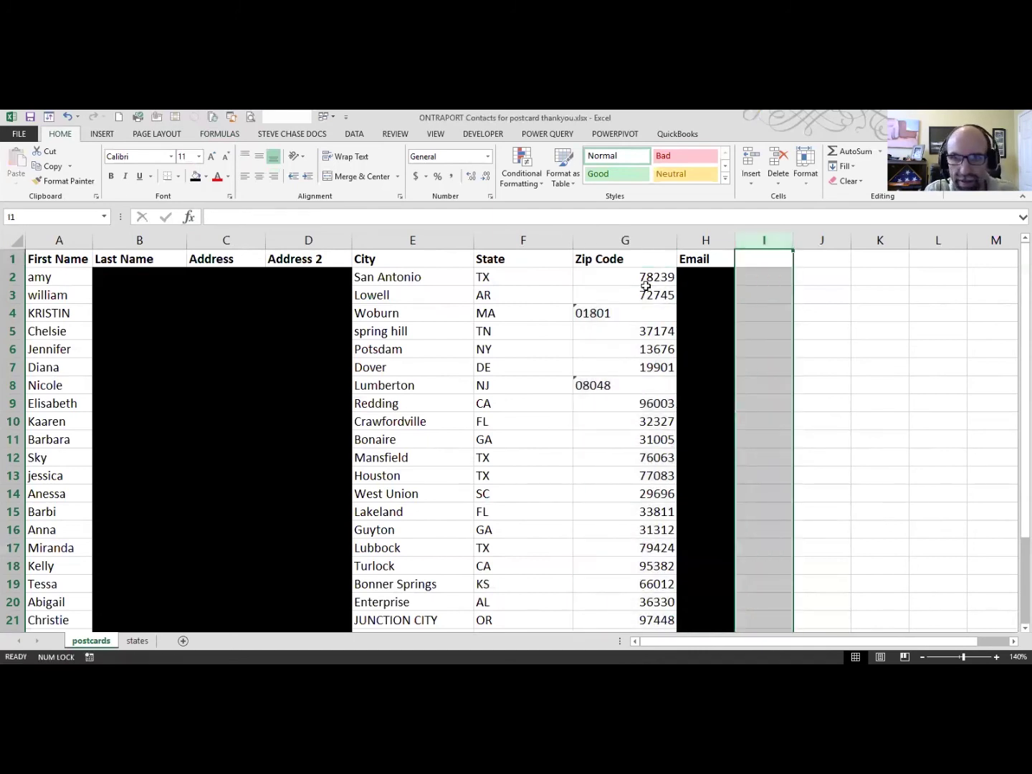
# - Right-align the entire Zip Code column and set its number format to Text
pyautogui.click(640, 276)
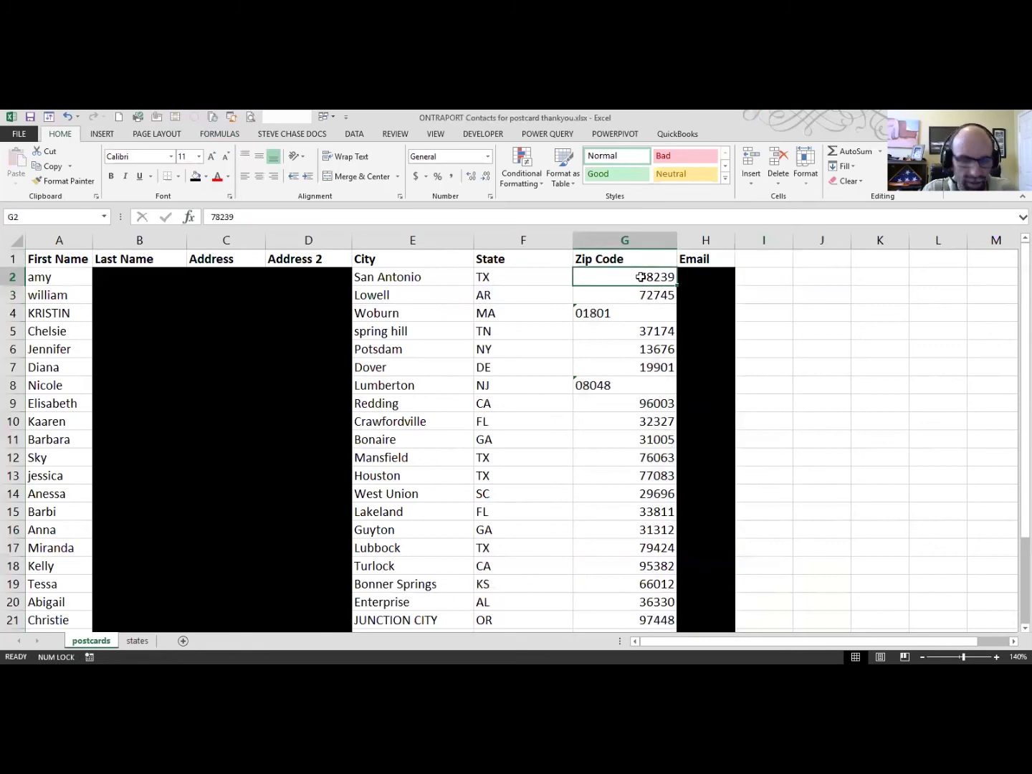
pyautogui.click(631, 241)
pyautogui.click(272, 175)
pyautogui.click(637, 346)
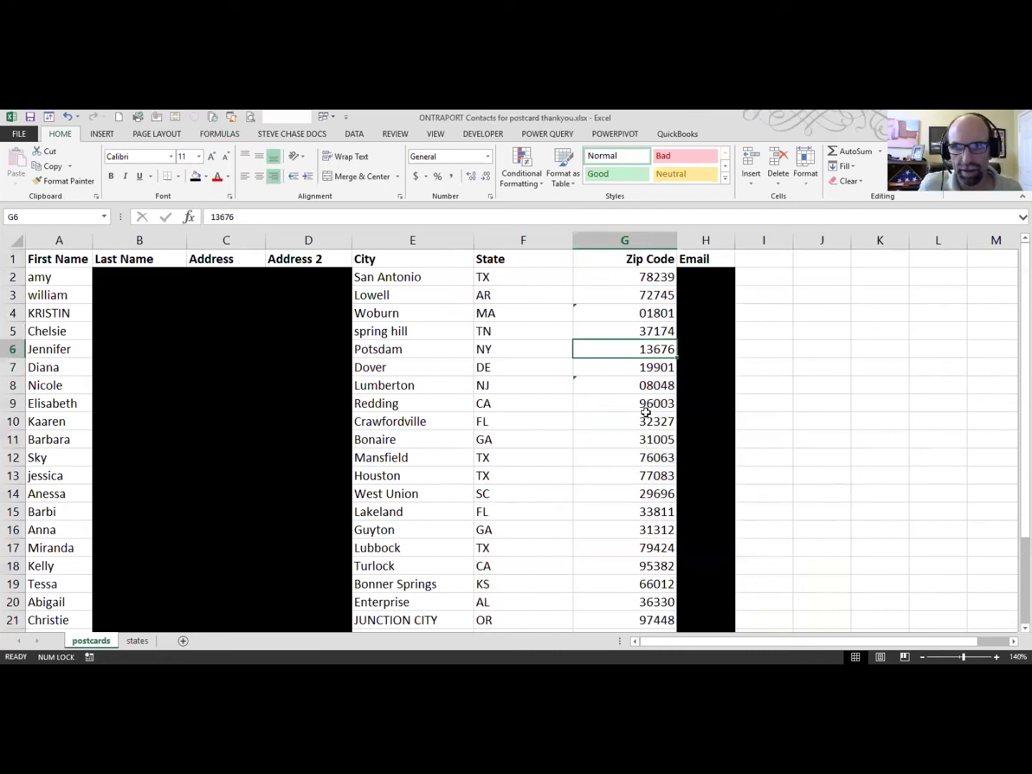
pyautogui.click(614, 241)
pyautogui.click(487, 156)
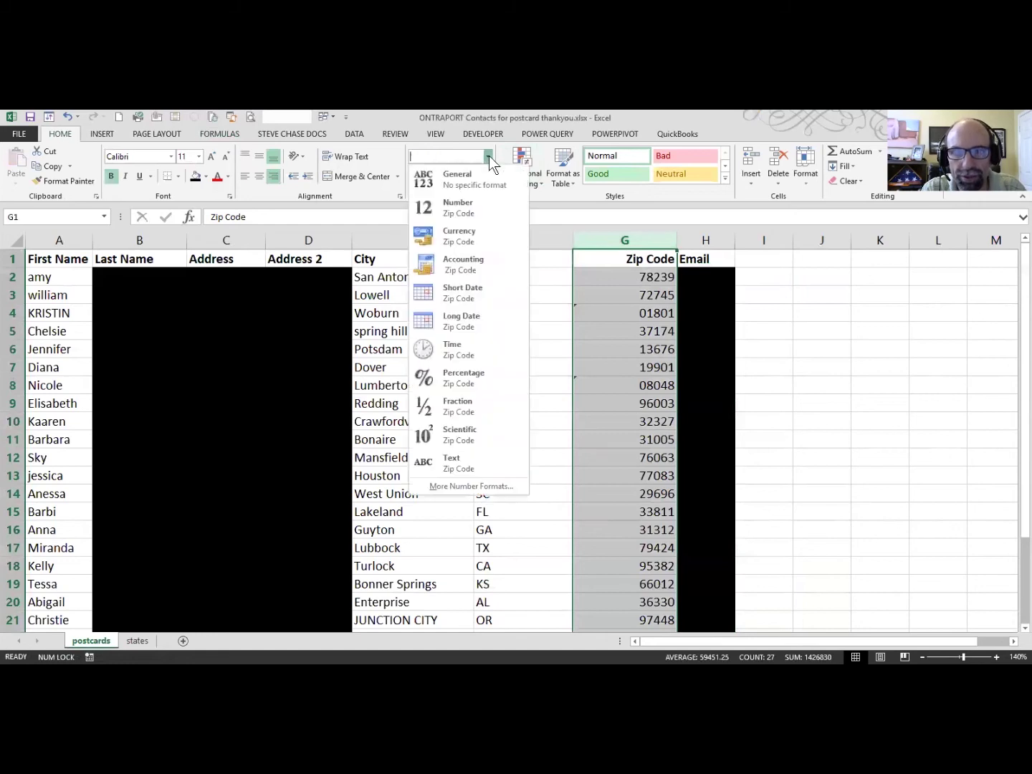
pyautogui.click(467, 463)
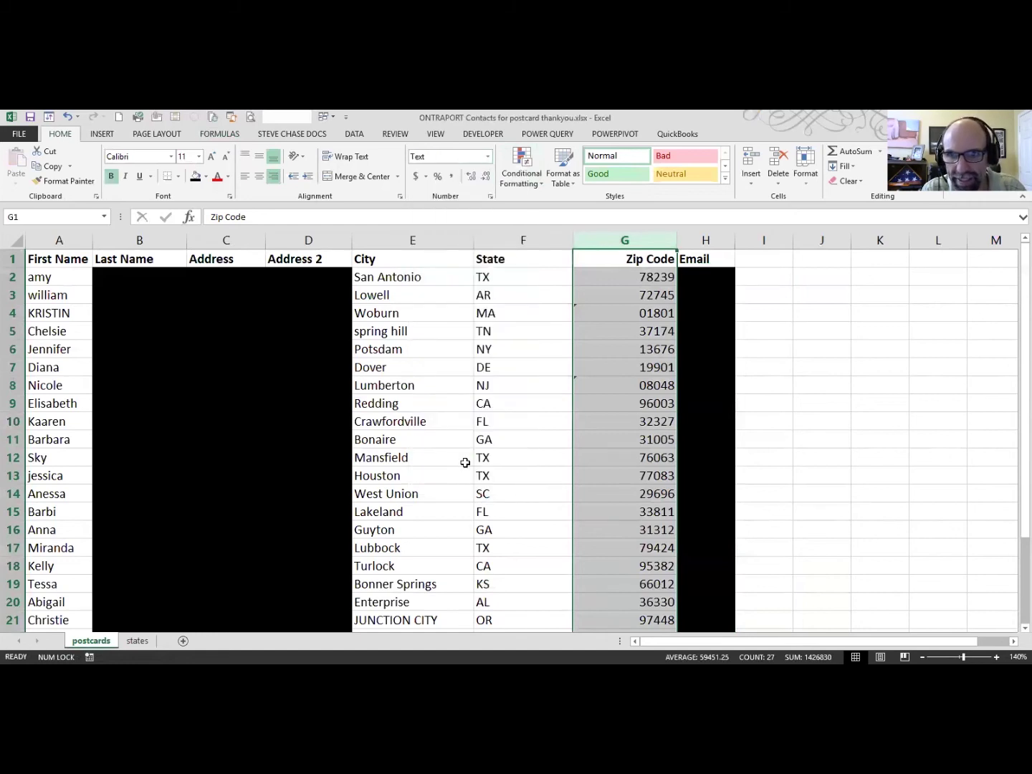
pyautogui.click(610, 394)
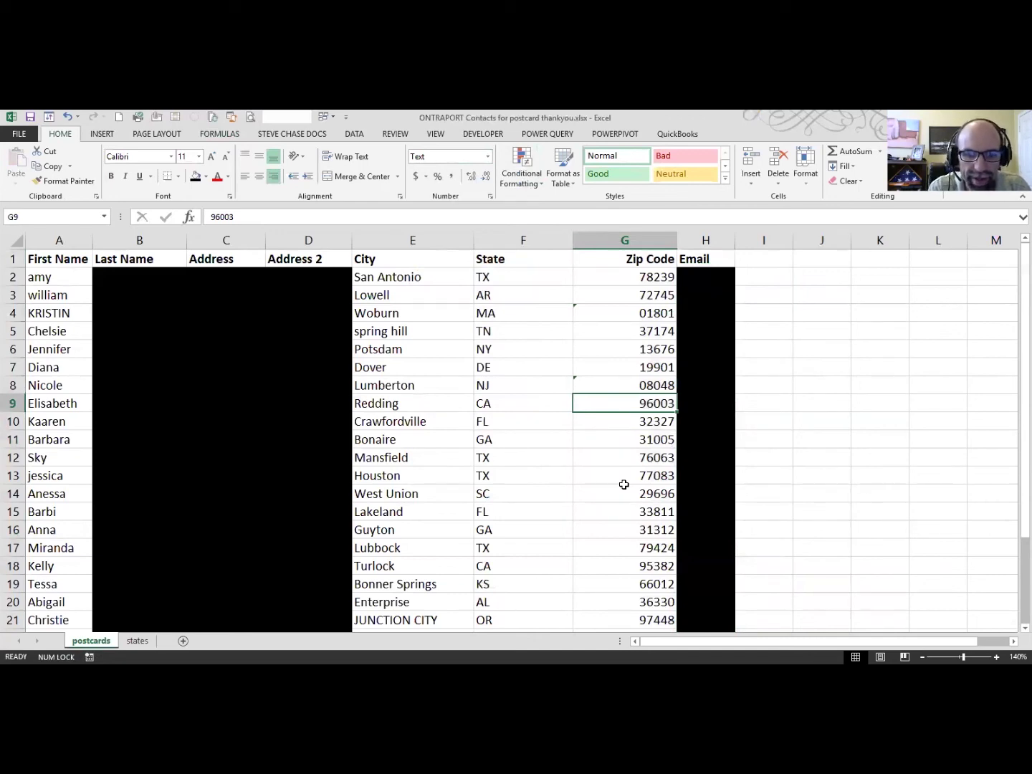
# - Insert the text function UPPER in cell I2 with A2 as its argument
pyautogui.click(769, 278)
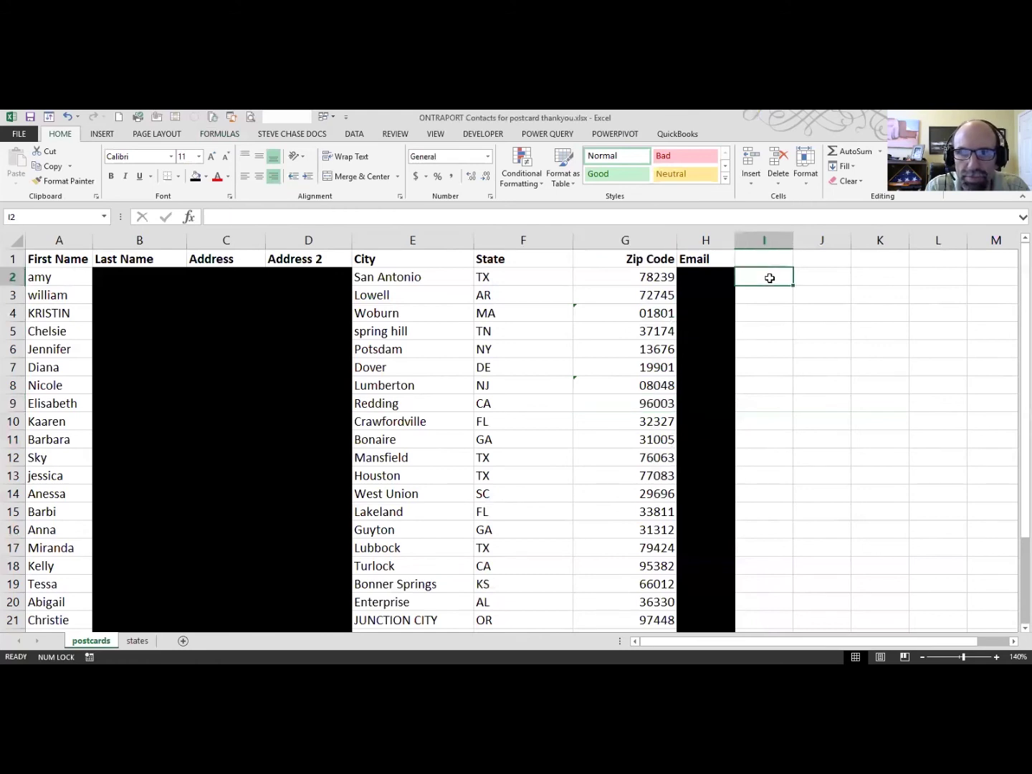
pyautogui.click(229, 134)
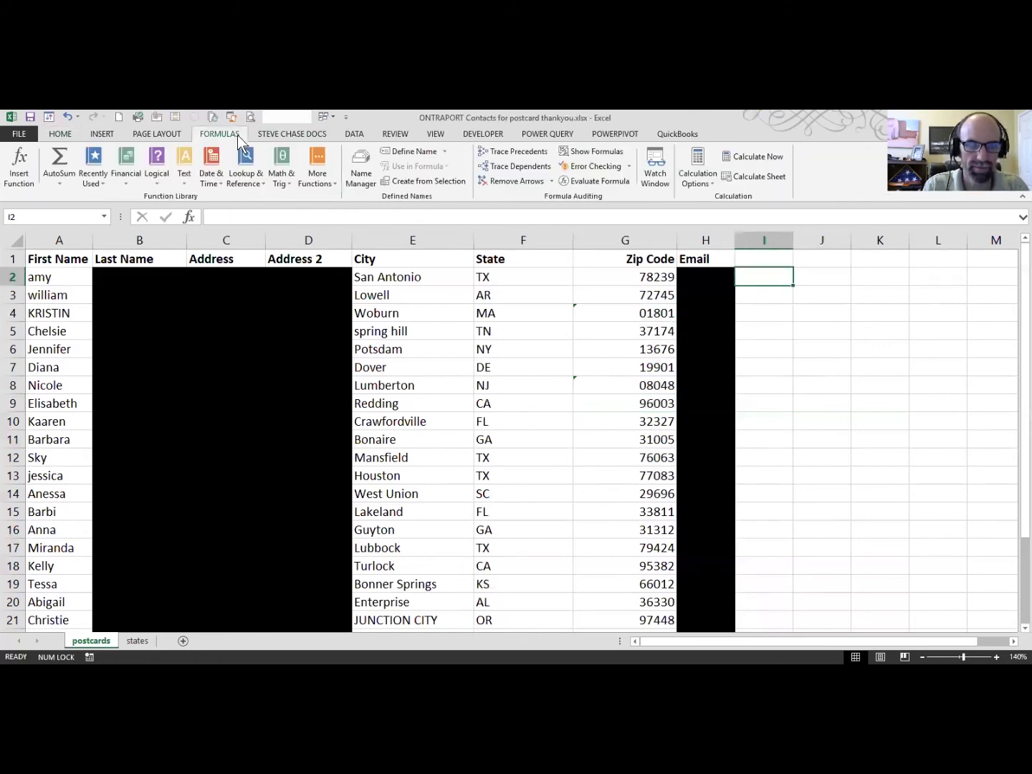
pyautogui.click(185, 177)
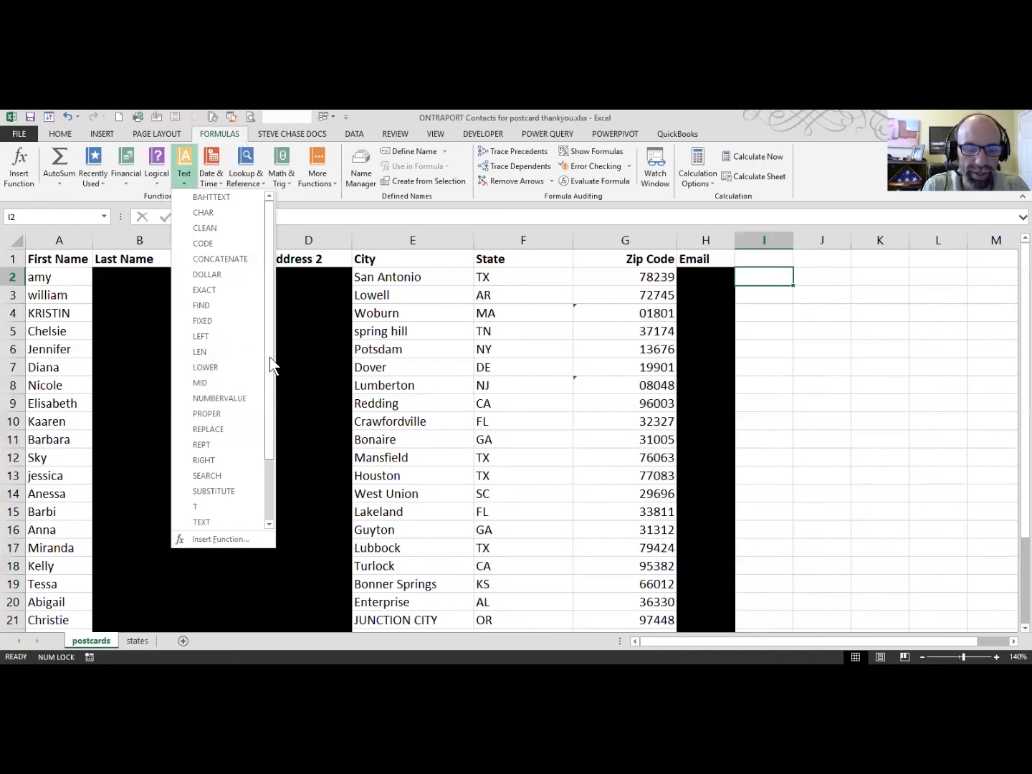
pyautogui.scroll(-1, 240, 378)
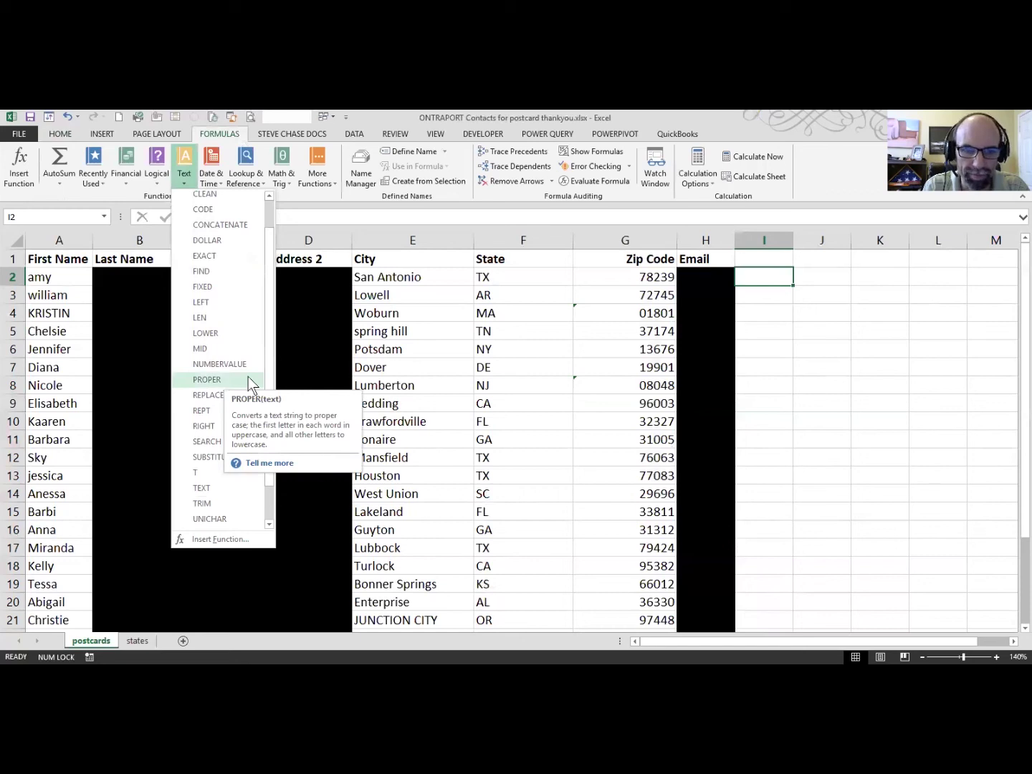
pyautogui.scroll(-1, 268, 401)
pyautogui.scroll(-2, 268, 401)
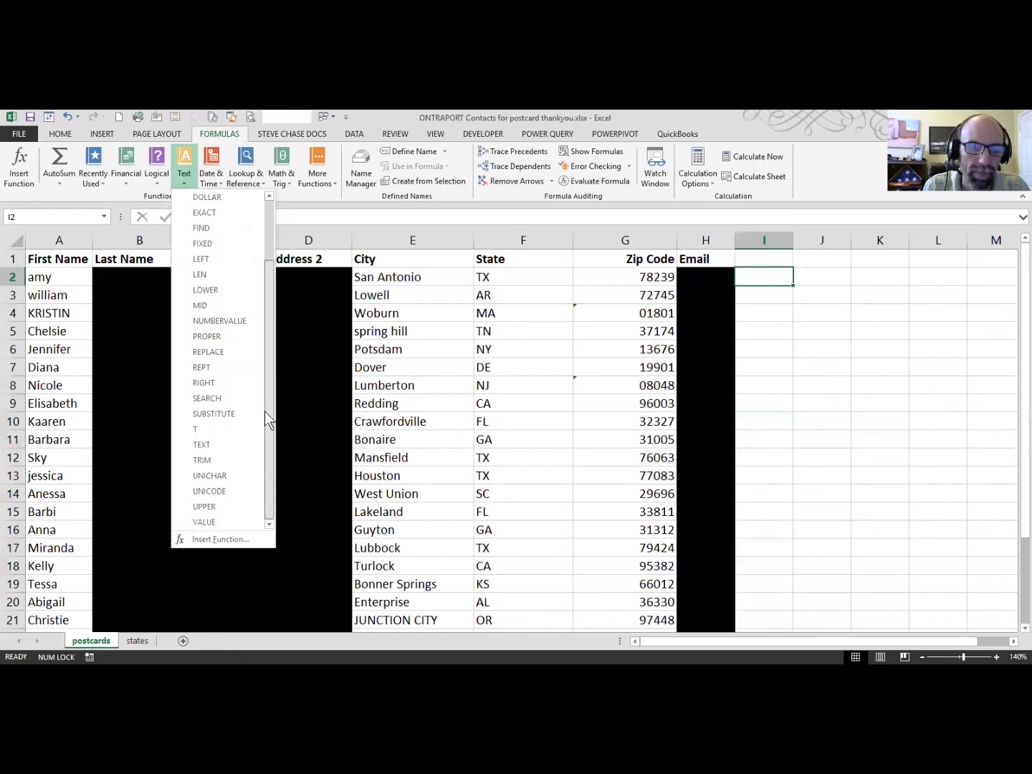
pyautogui.click(209, 512)
pyautogui.write('A2')
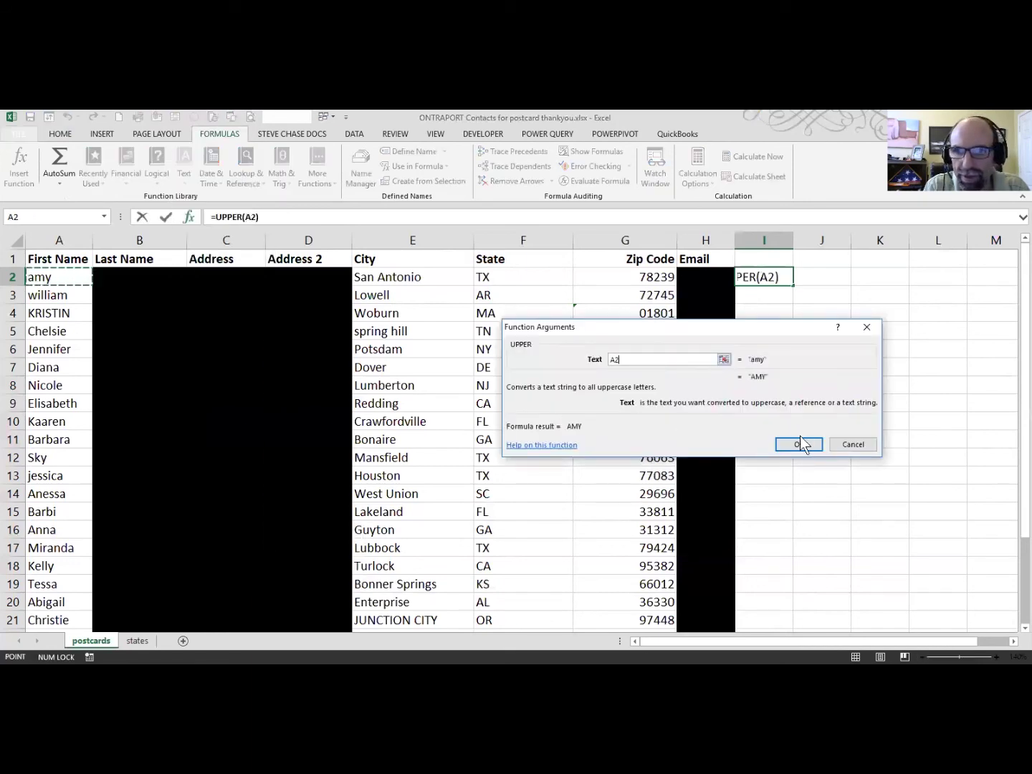
pyautogui.click(801, 443)
# - Fill the UPPER formula from I2 down the list and widen column I to fit the names
pyautogui.doubleClick(794, 284)
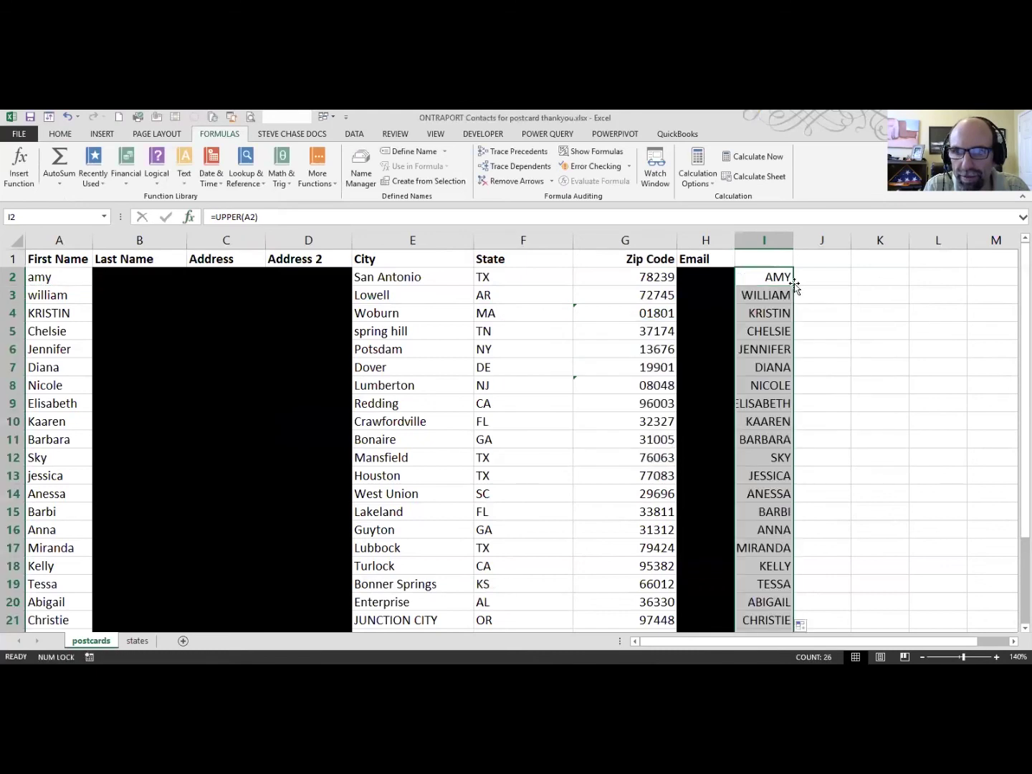
pyautogui.doubleClick(793, 242)
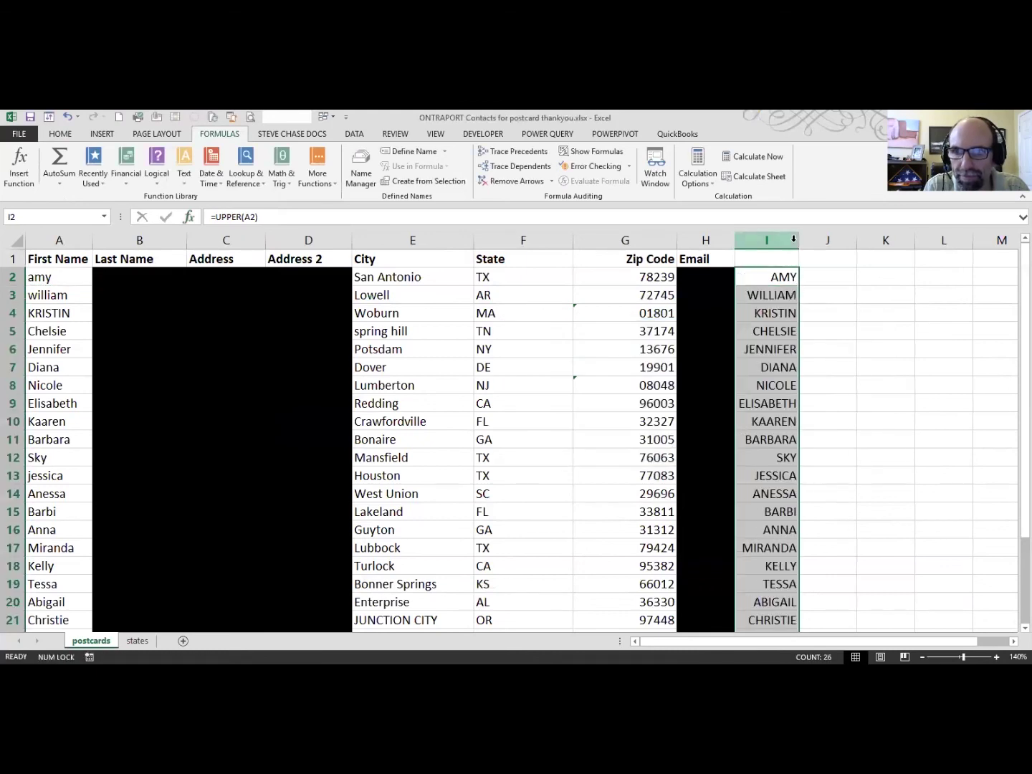
pyautogui.moveTo(800, 241); pyautogui.dragTo(817, 242)
# - Enter the formula =PROPER(A2) in cell J2 to capitalize only the first letter of the first name
pyautogui.click(848, 278)
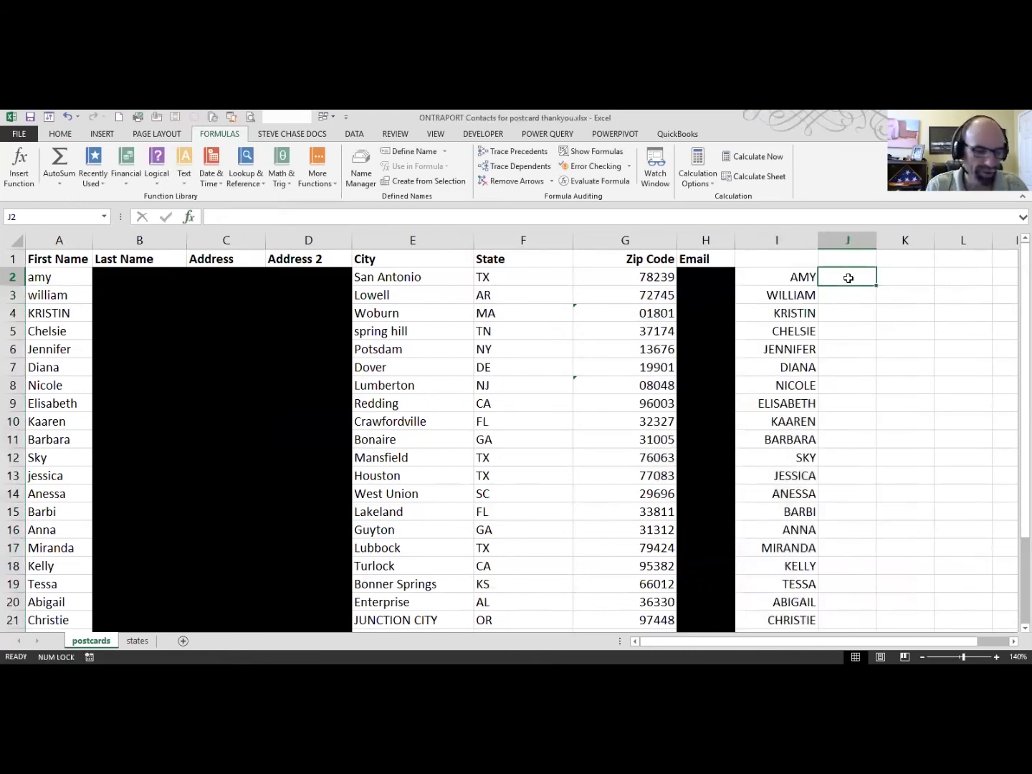
pyautogui.write('=')
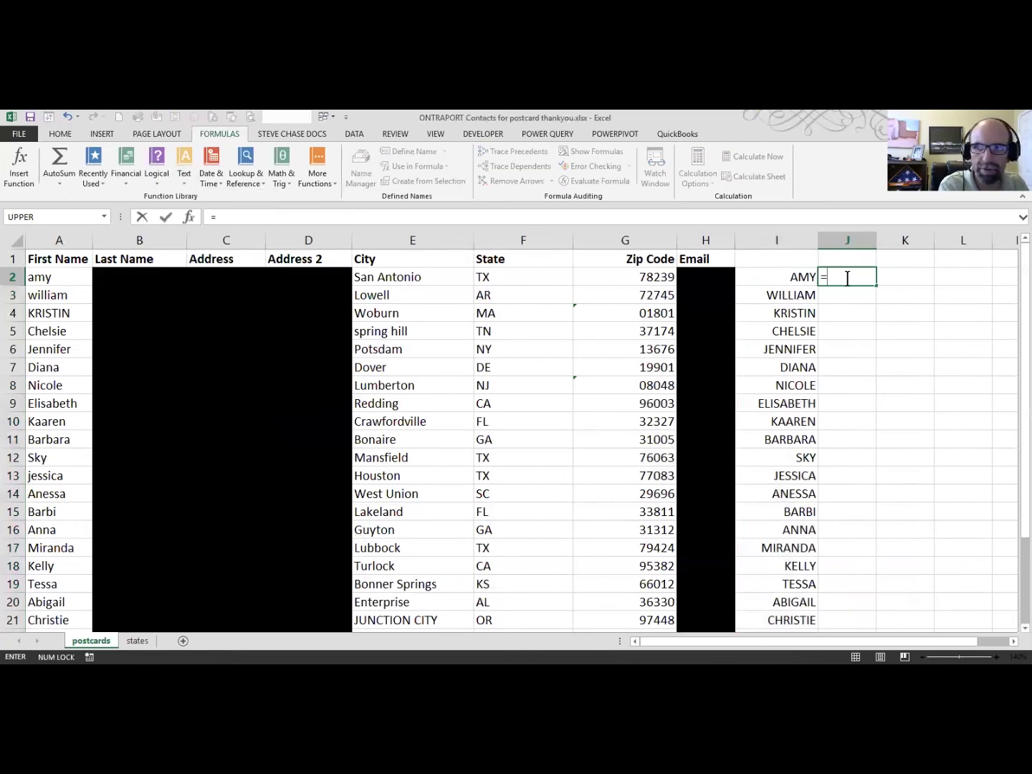
pyautogui.write('proper')
pyautogui.press('Tab')
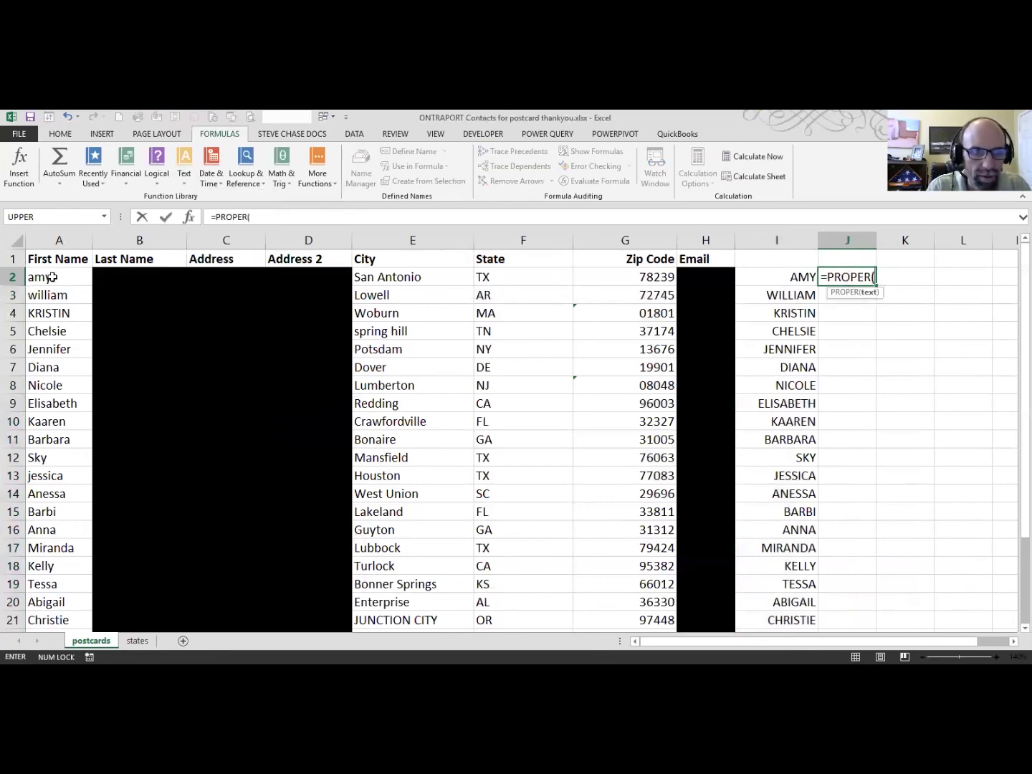
pyautogui.click(52, 277)
pyautogui.press('Return')
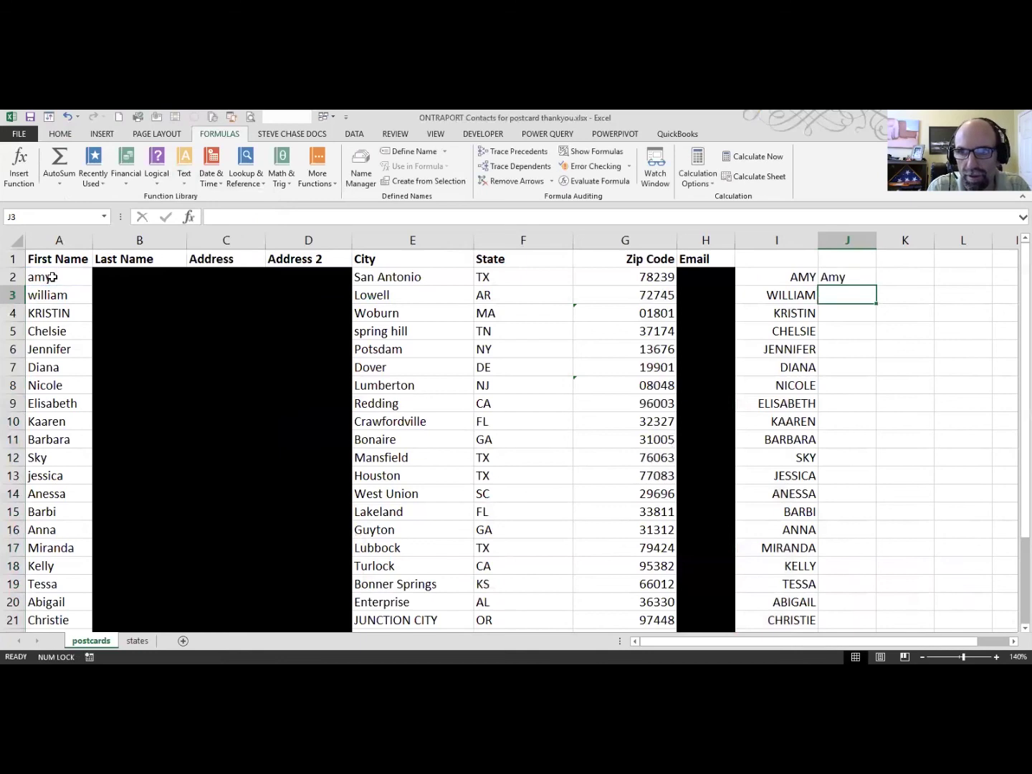
# - Fill the PROPER formula from J2 down the list and widen column J
pyautogui.click(857, 276)
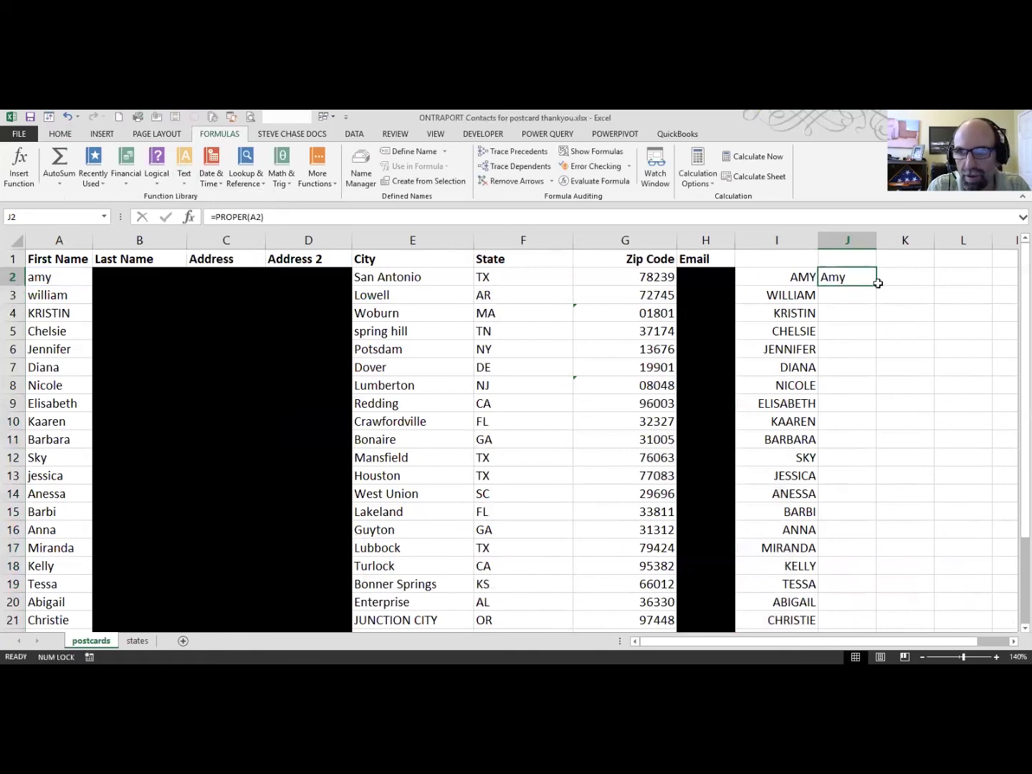
pyautogui.doubleClick(876, 293)
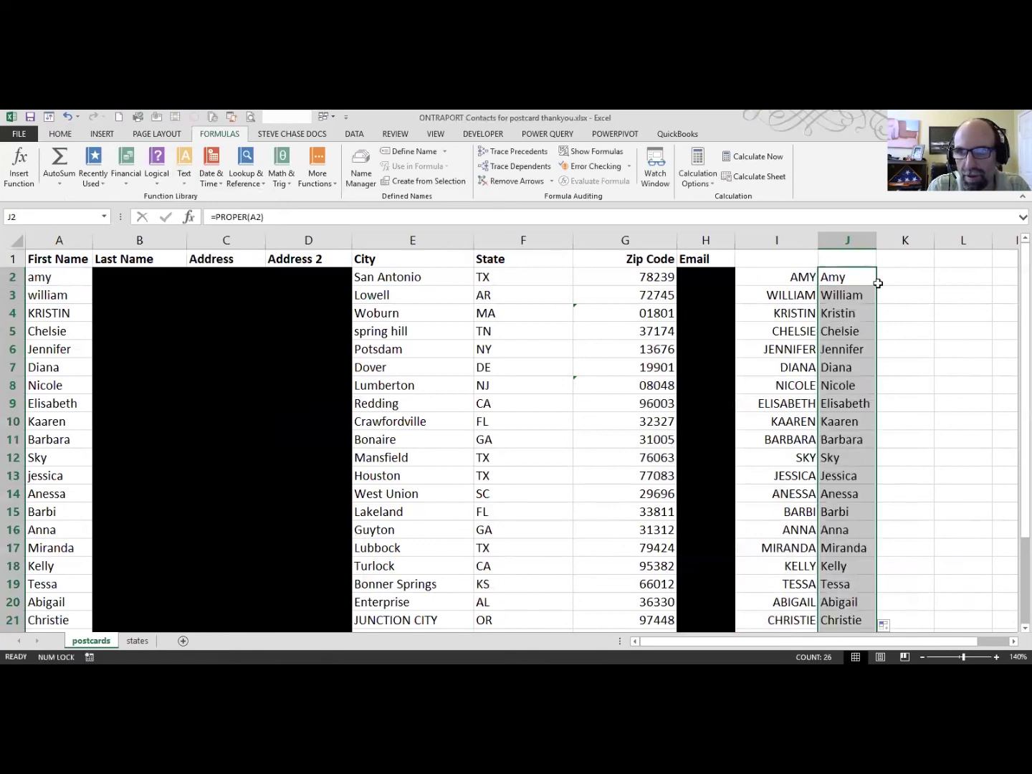
pyautogui.doubleClick(874, 241)
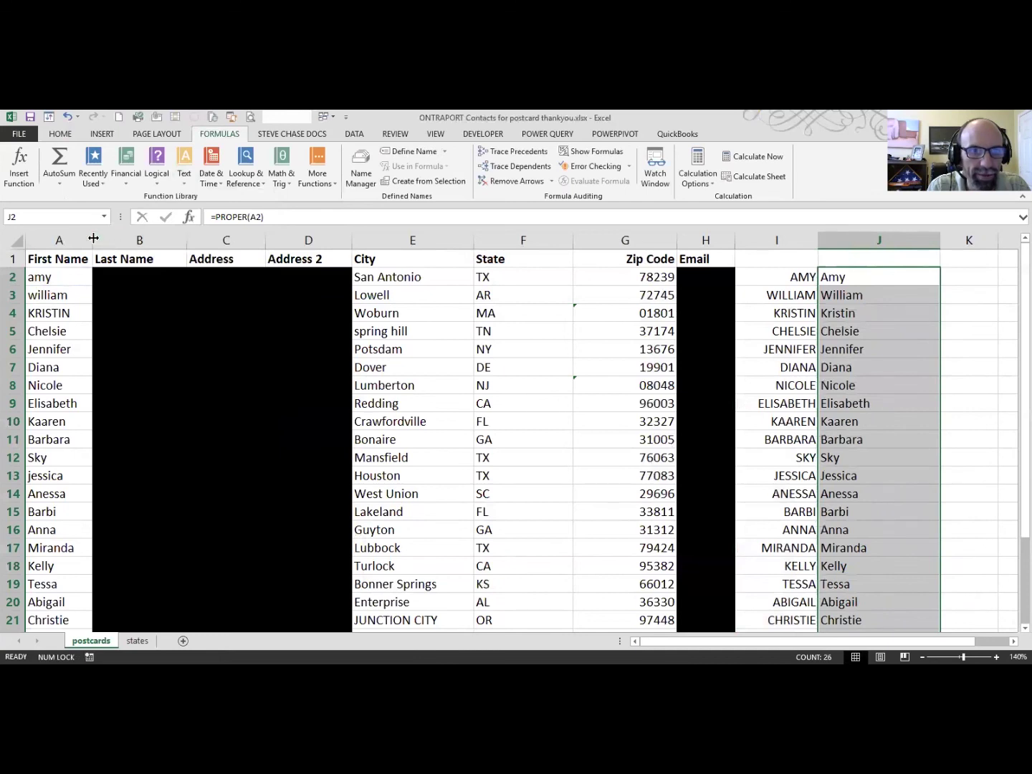
# - Widen the First Name column and append a lowercase surname after the first name in cell A2
pyautogui.moveTo(93, 237); pyautogui.dragTo(164, 238)
pyautogui.doubleClick(100, 276)
pyautogui.write('jo')
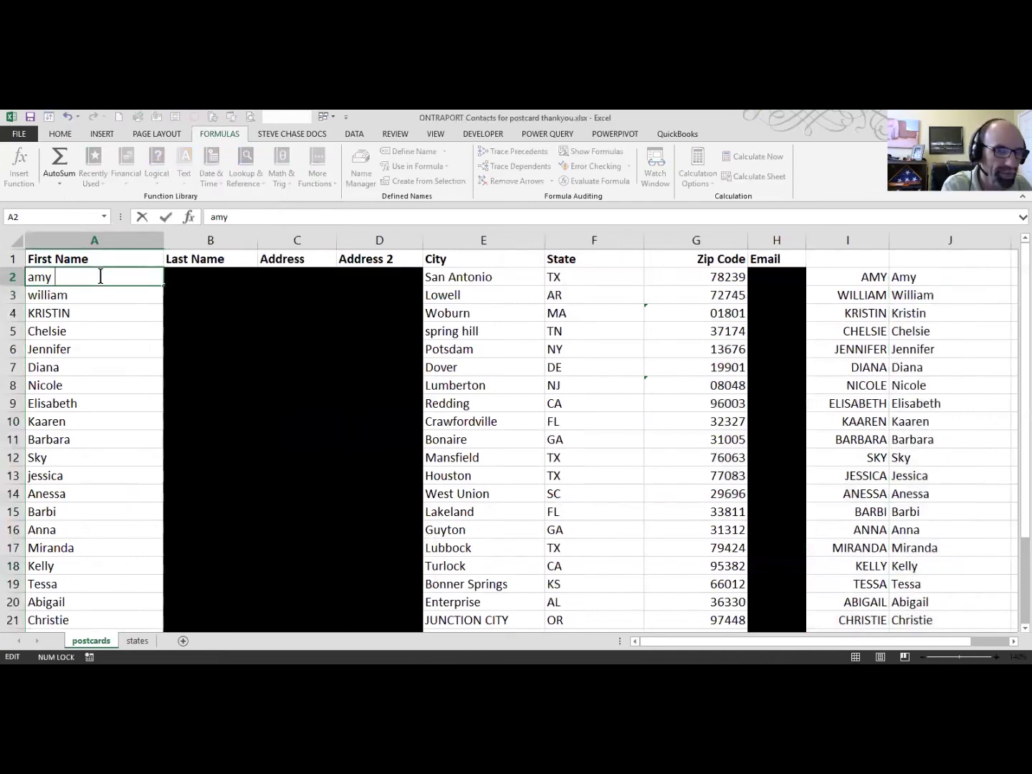
pyautogui.write('hnson')
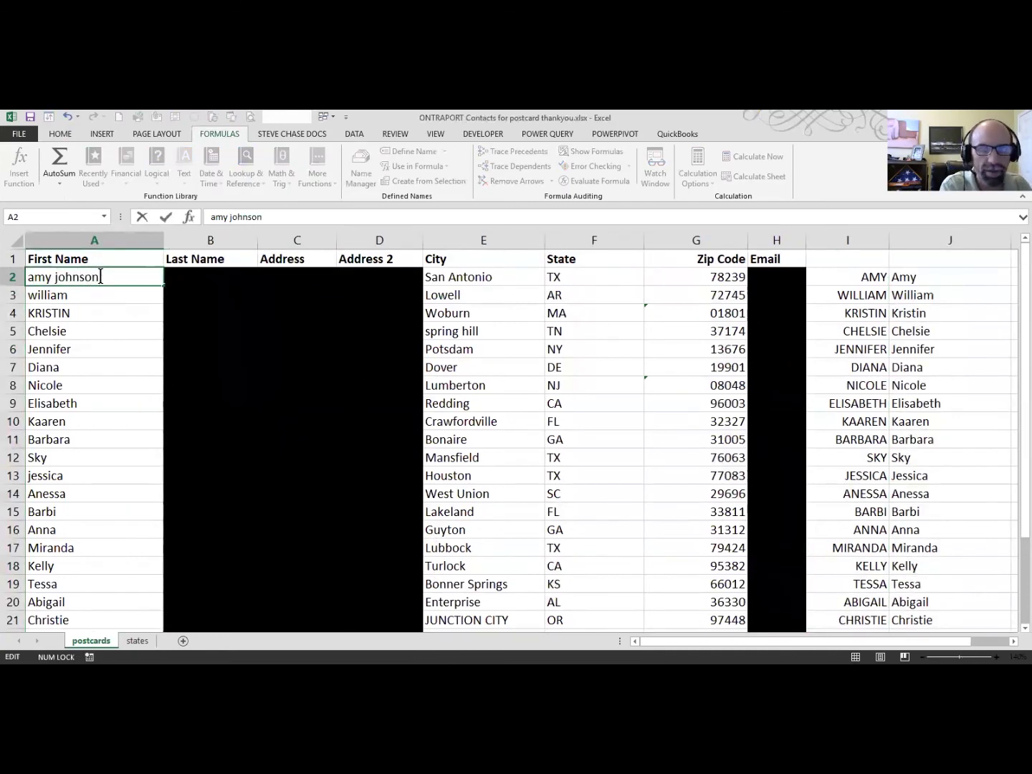
pyautogui.press('Return')
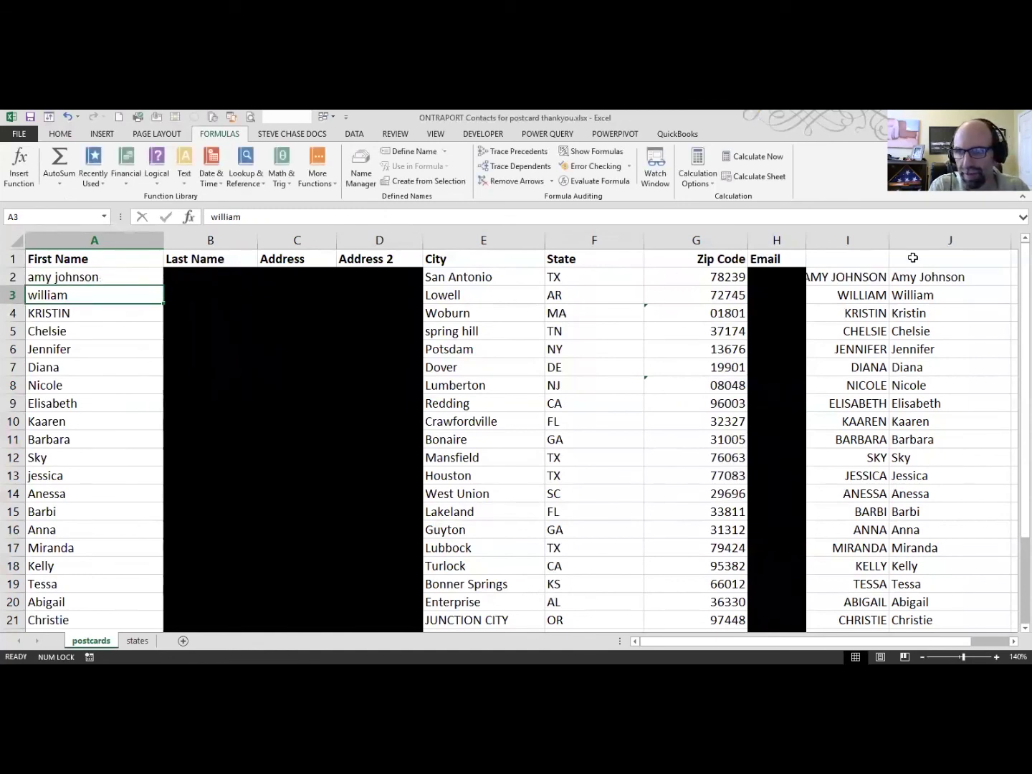
# - Inspect the PROPER formula in cell J2 and the cell it references, leaving the formula as is
pyautogui.click(926, 276)
pyautogui.doubleClick(927, 278)
pyautogui.press('Escape')
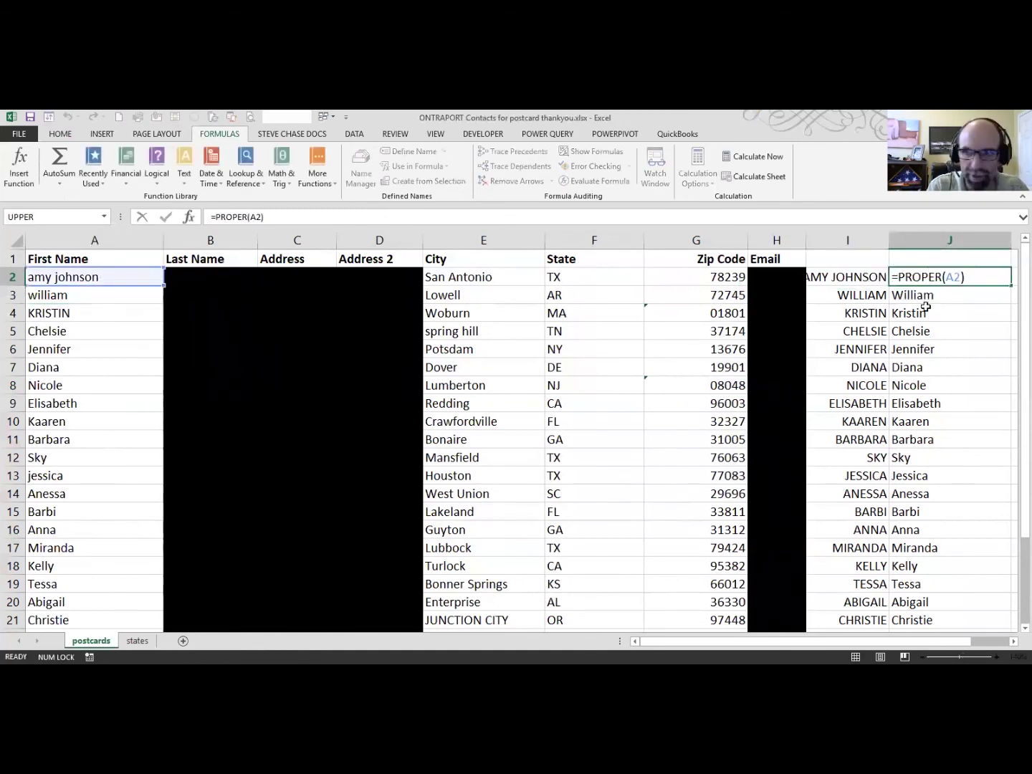
# - Undo the addition of the surname to the first name in cell A2
pyautogui.click(89, 280)
pyautogui.moveTo(82, 354); pyautogui.dragTo(82, 384)
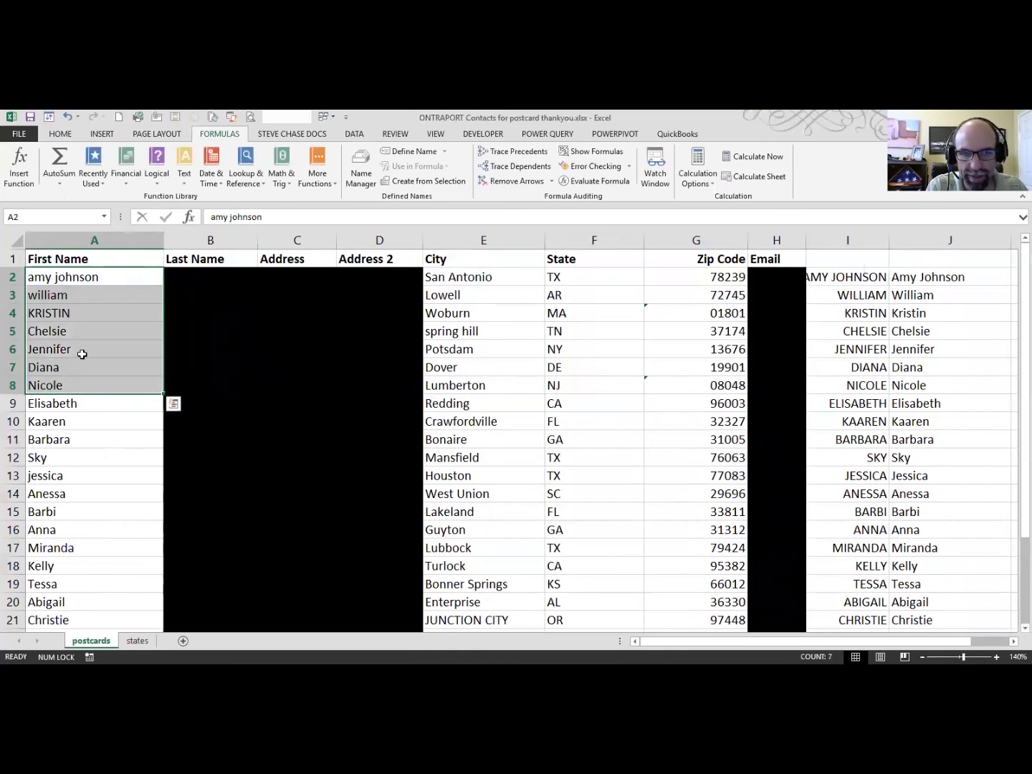
pyautogui.click(96, 280)
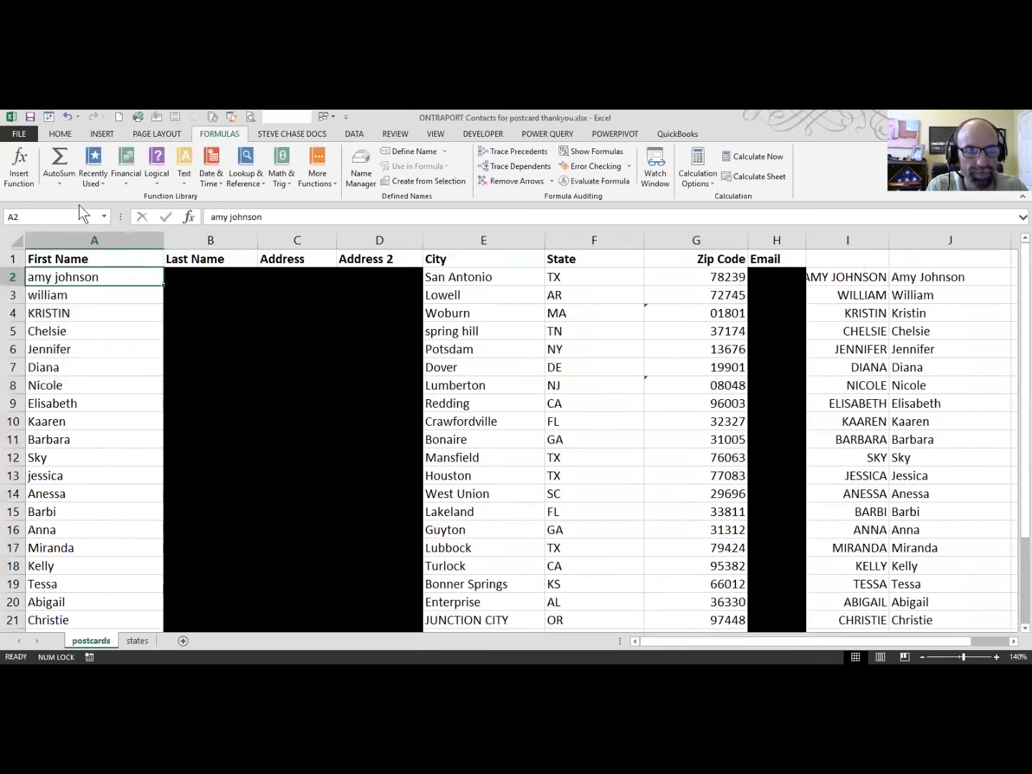
pyautogui.click(66, 116)
pyautogui.click(957, 367)
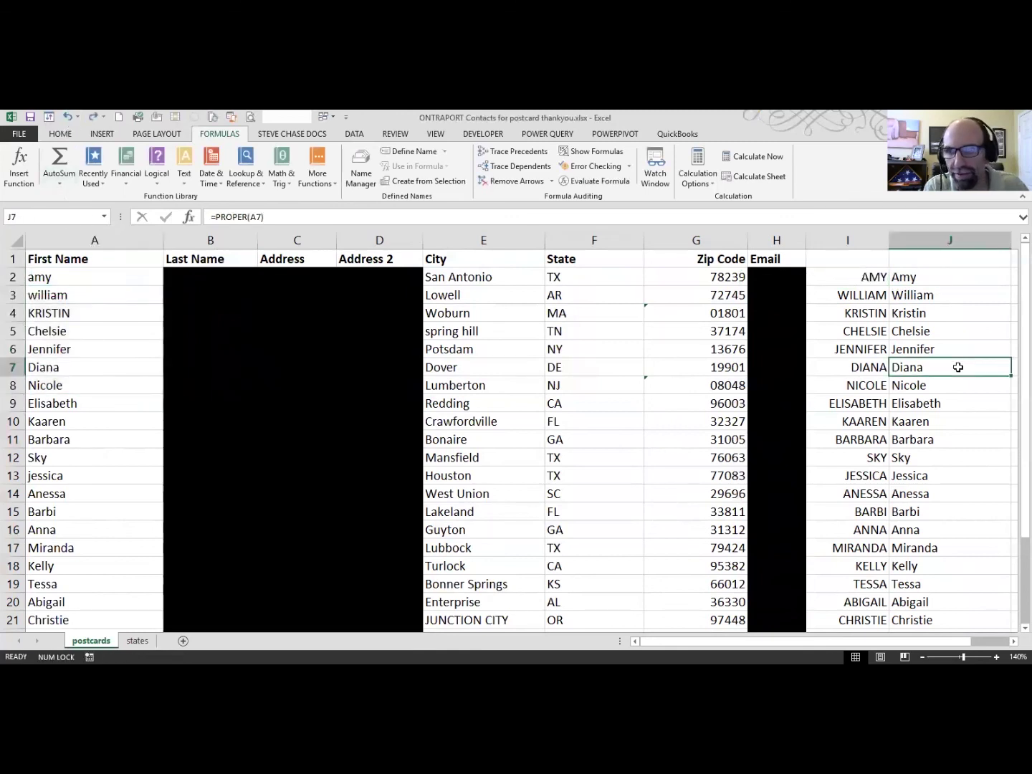
# - Copy the proper-case names from J2 down and paste them as values over the First Name column starting at A2
pyautogui.click(920, 274)
pyautogui.hotkey('ctrl', 'shift', 'Down')
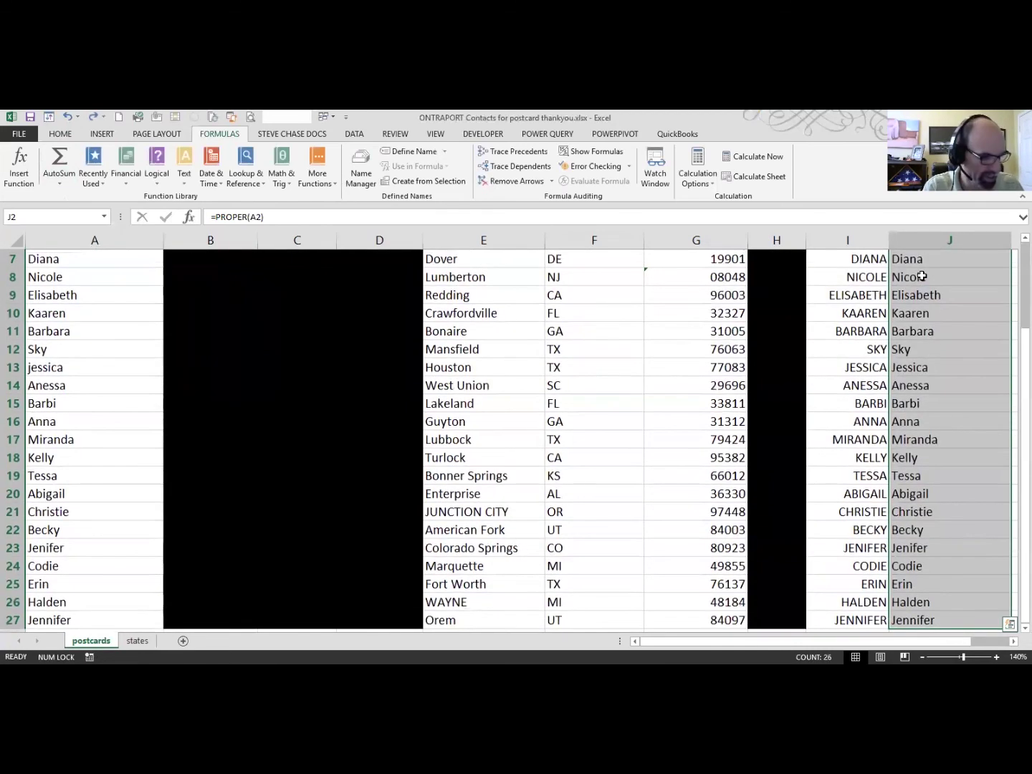
pyautogui.hotkey('ctrl', 'c')
pyautogui.scroll(2, 921, 276)
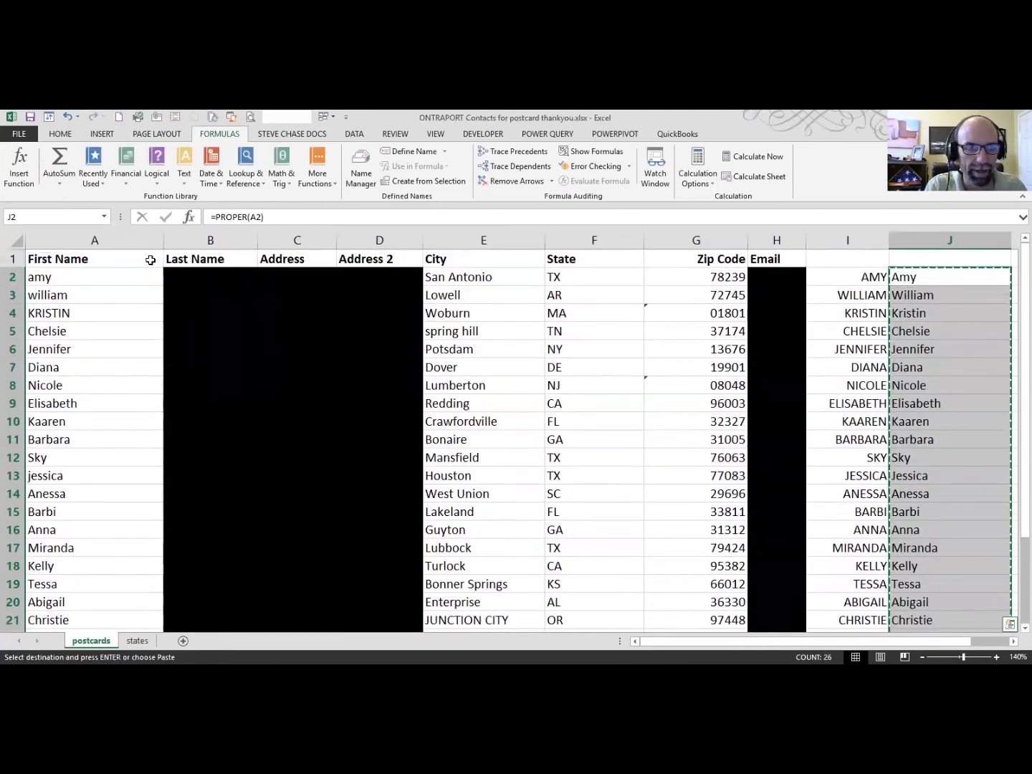
pyautogui.click(67, 277)
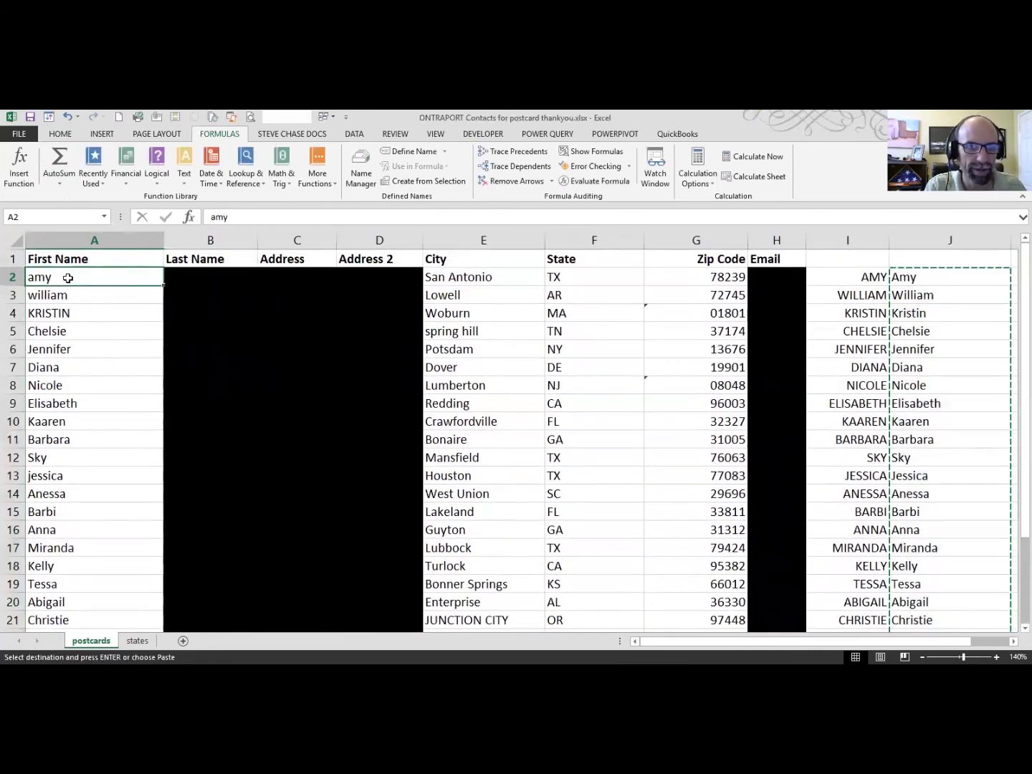
pyautogui.hotkey('ctrl', 'v')
pyautogui.click(111, 334)
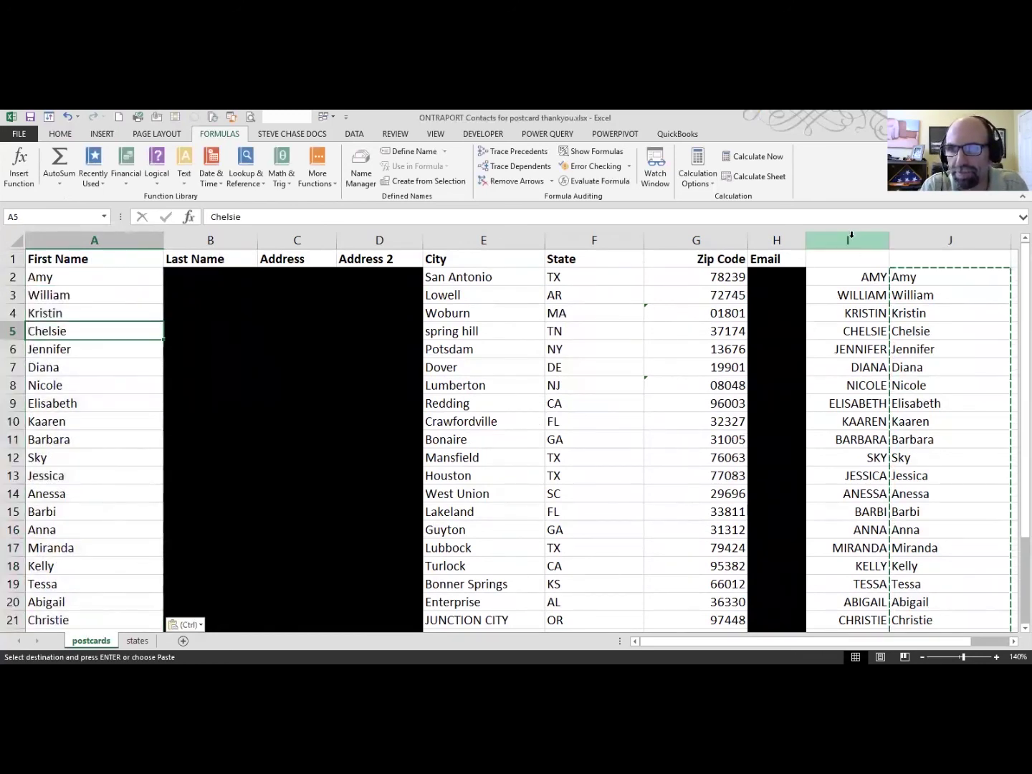
# - Clear the contents of helper columns I and J holding the UPPER and PROPER formulas
pyautogui.moveTo(848, 239); pyautogui.dragTo(901, 241)
pyautogui.press('Delete')
pyautogui.click(614, 385)
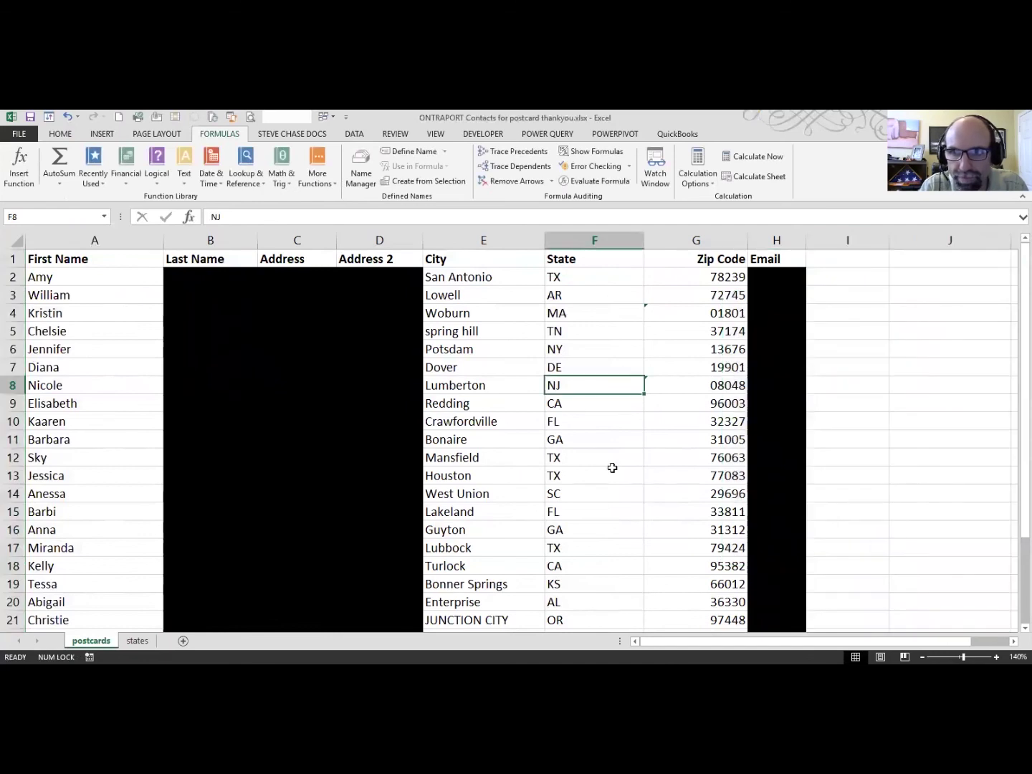